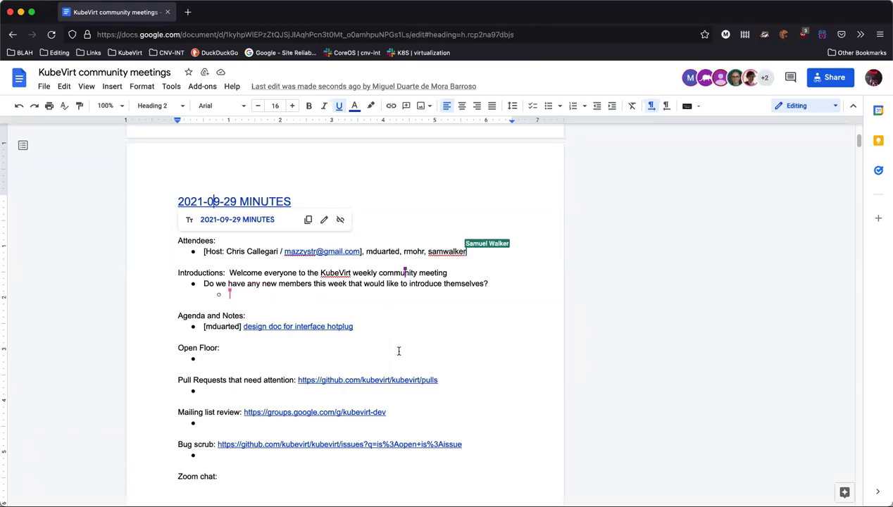
Dismiss the heading's link preview and show the preview for the interface hotplug design doc link
left_click(423, 328)
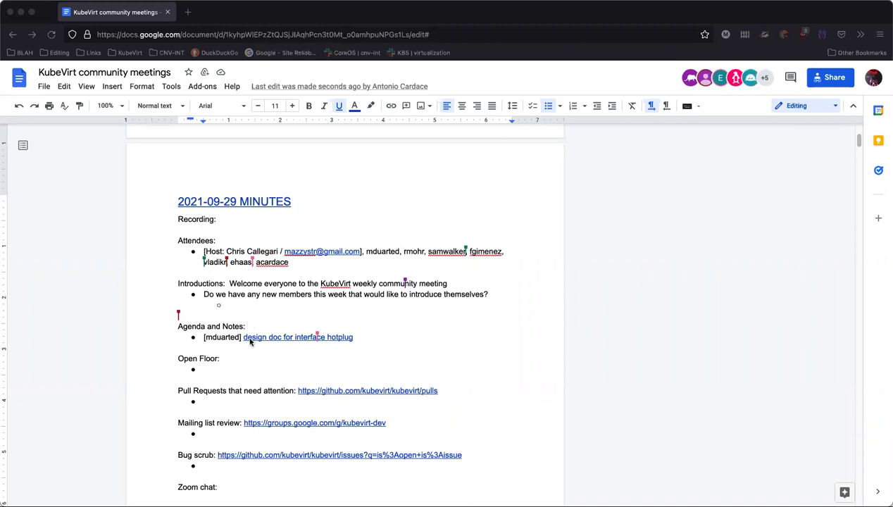
left_click(258, 336)
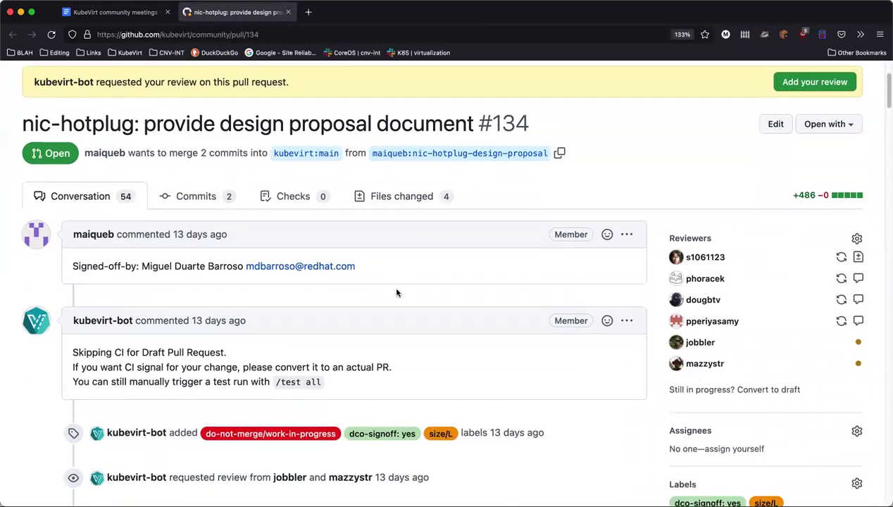
Show the changed files of PR #134 and open the options menu for nic-hotplug.md
left_click(393, 204)
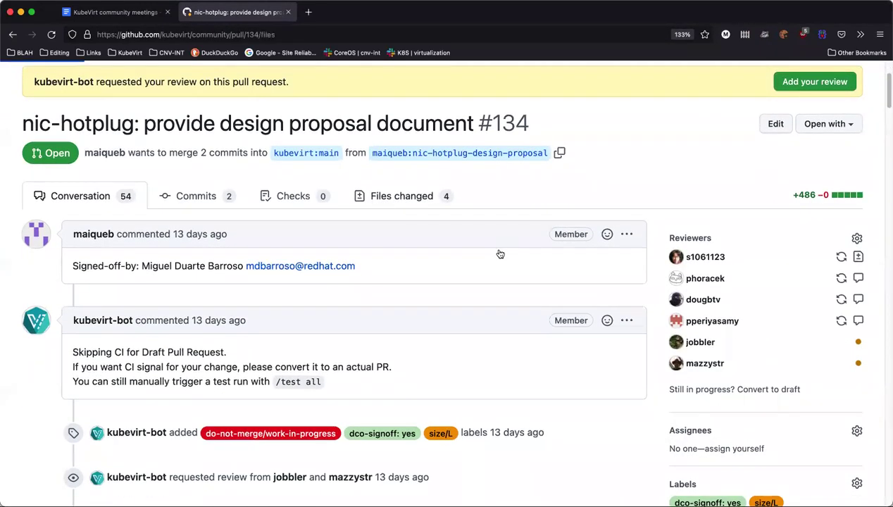
scroll(496, 259, "down", 5)
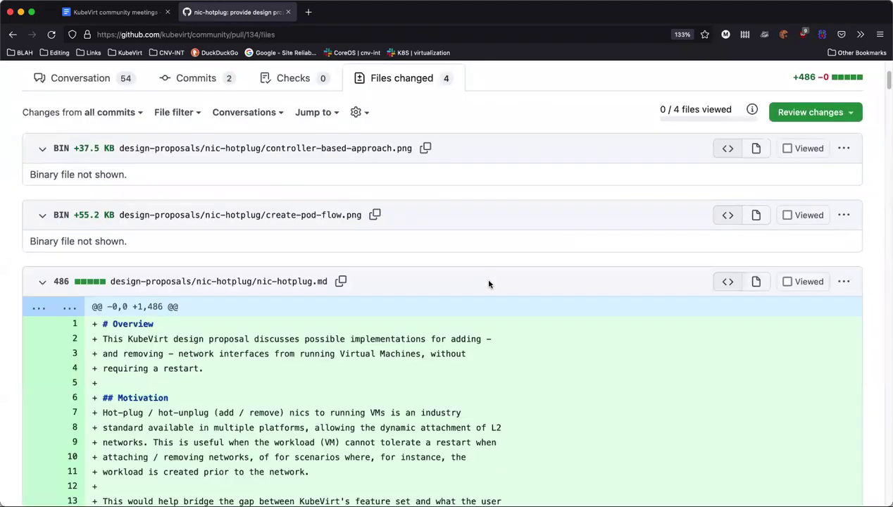
scroll(489, 284, "down", 5)
scroll(489, 283, "up", 2)
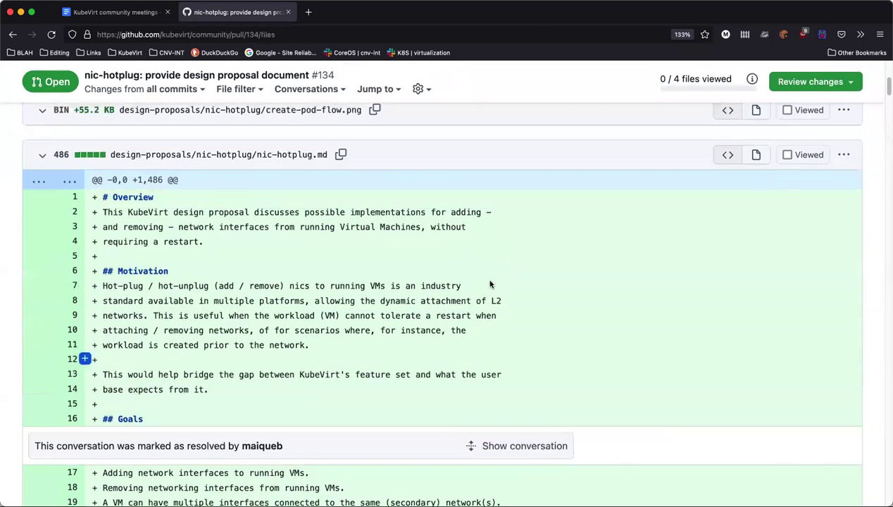
left_click(845, 155)
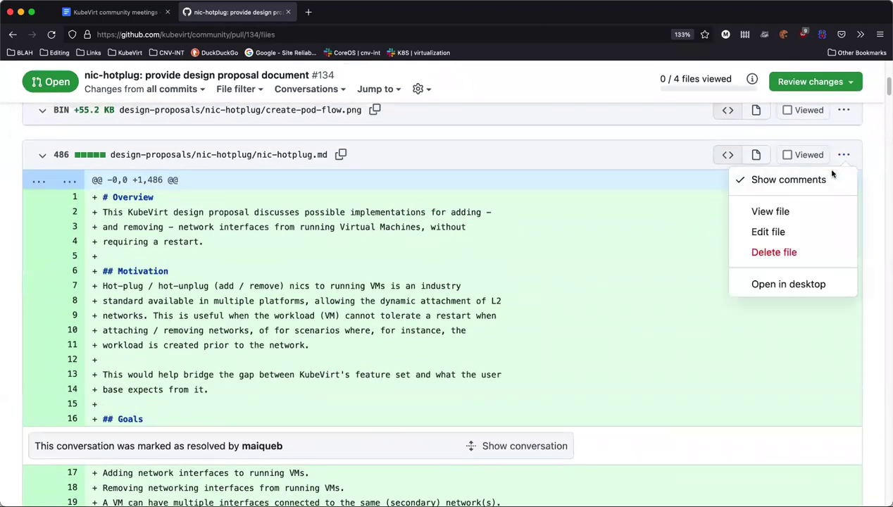
View nic-hotplug.md rendered in its own tab, reading down to the Hotplug interface into VMI diagram
left_click(773, 213)
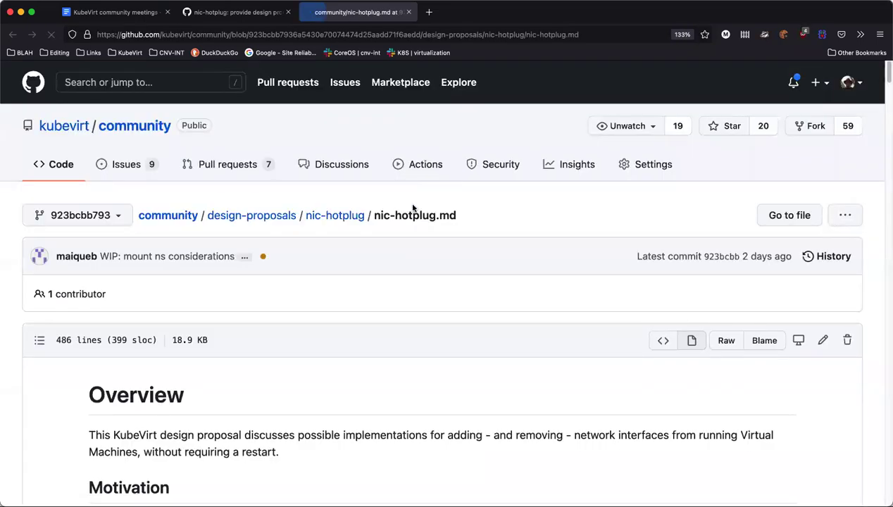
scroll(412, 226, "down", 10)
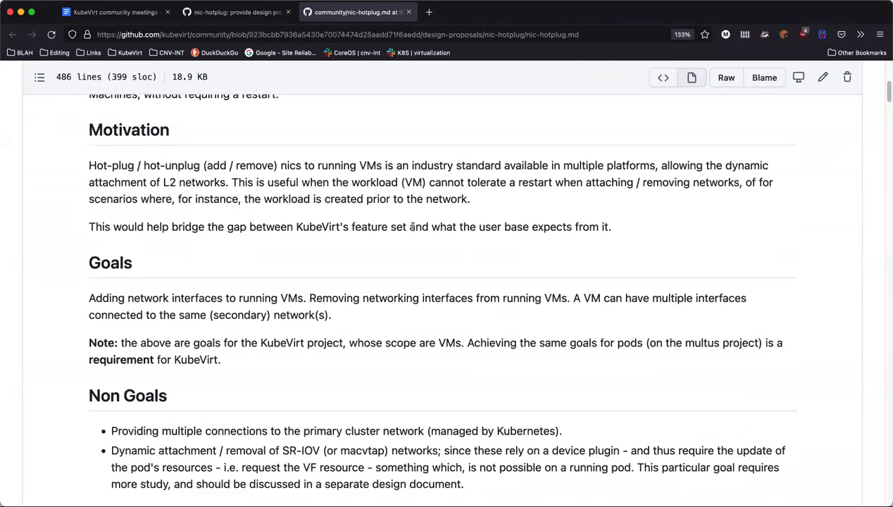
scroll(410, 227, "up", 2)
scroll(502, 223, "down", 10)
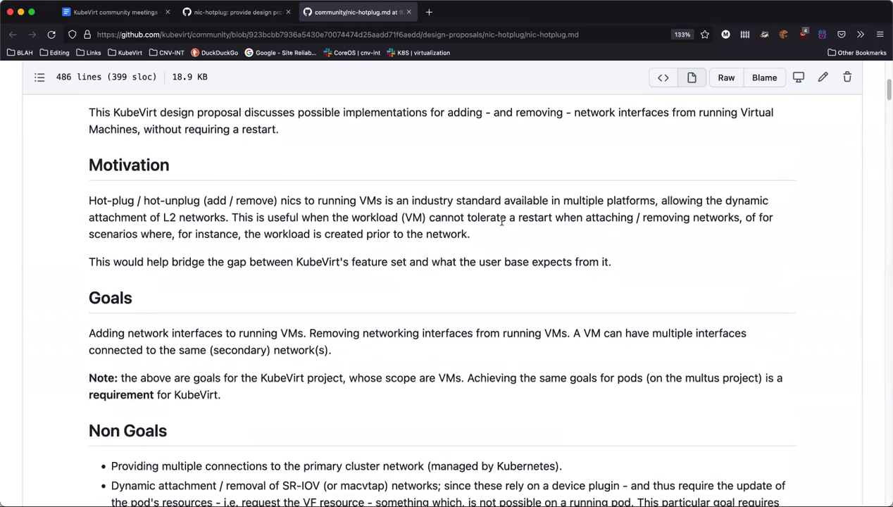
scroll(502, 224, "down", 6)
scroll(503, 225, "down", 6)
scroll(502, 226, "down", 8)
scroll(502, 224, "down", 11)
scroll(502, 224, "down", 15)
scroll(502, 226, "down", 7)
scroll(502, 226, "down", 6)
scroll(502, 224, "down", 10)
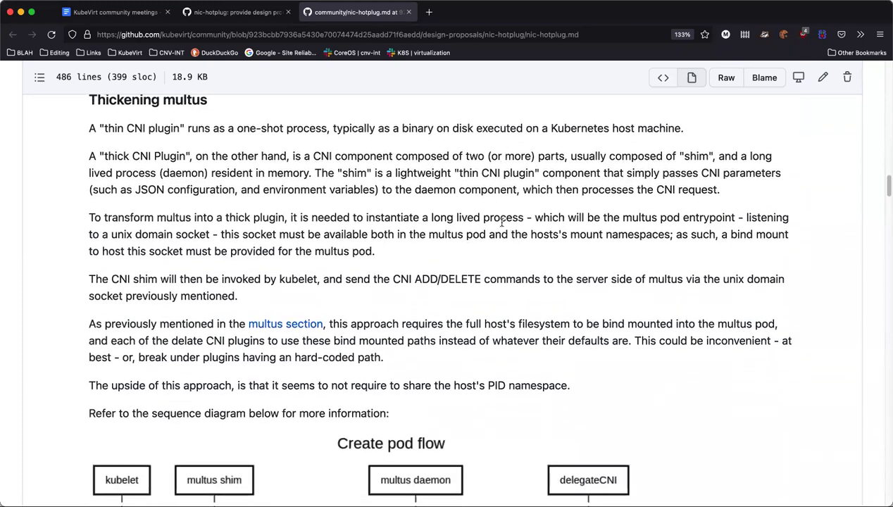
scroll(503, 223, "down", 11)
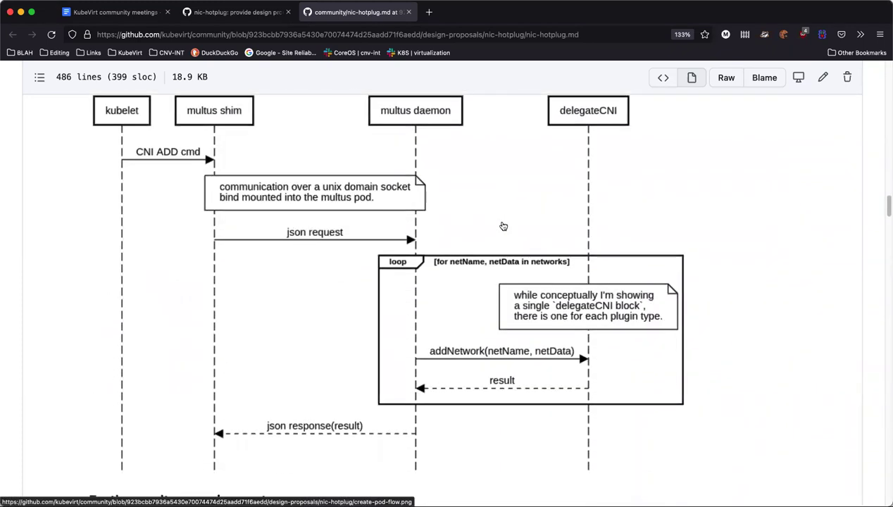
scroll(503, 225, "down", 2)
scroll(503, 224, "down", 12)
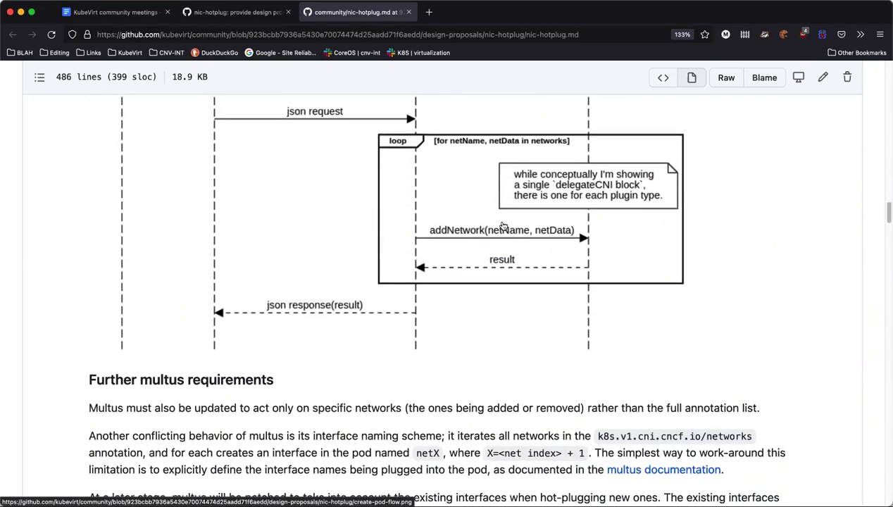
scroll(502, 225, "down", 18)
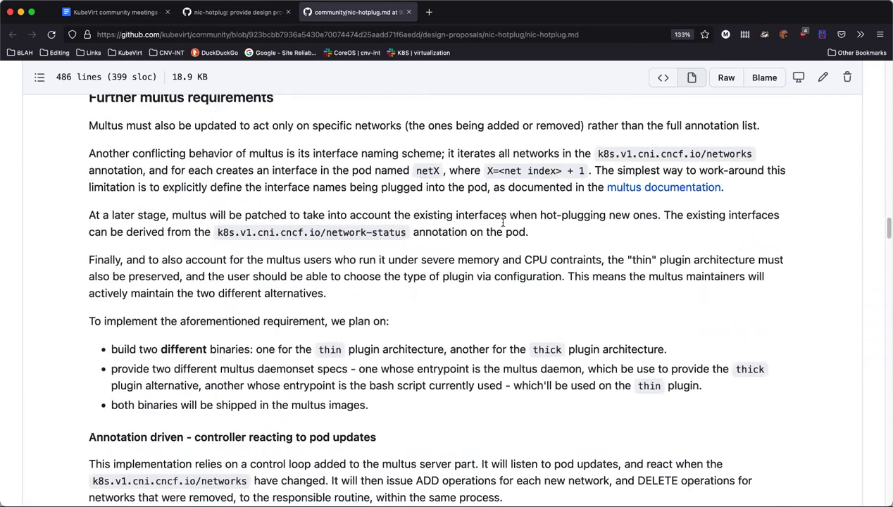
scroll(503, 224, "down", 3)
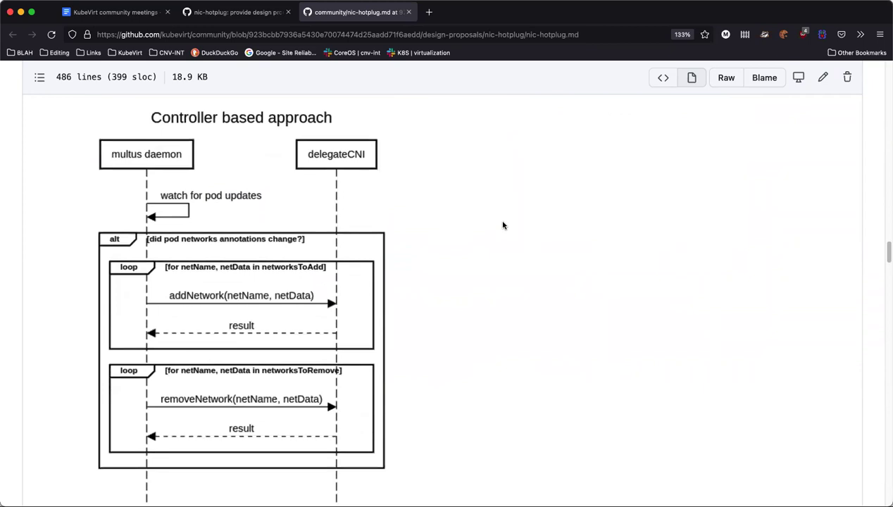
scroll(503, 225, "down", 7)
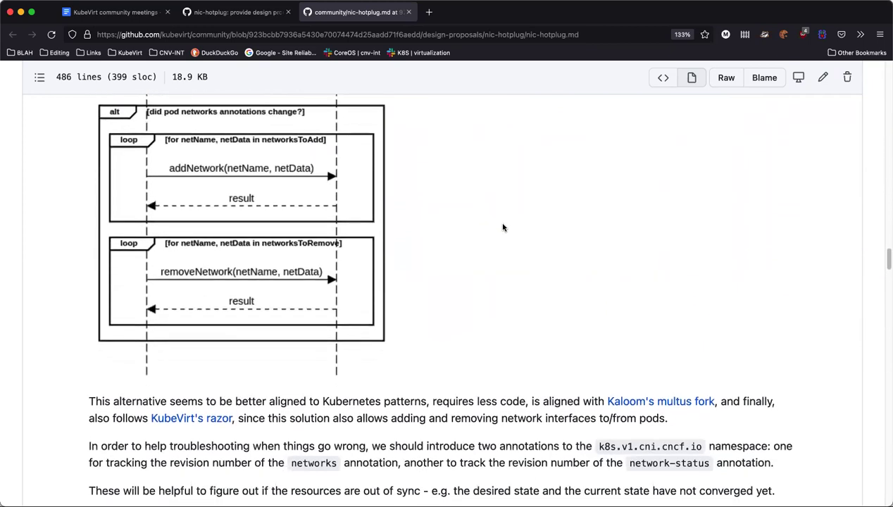
scroll(502, 227, "down", 8)
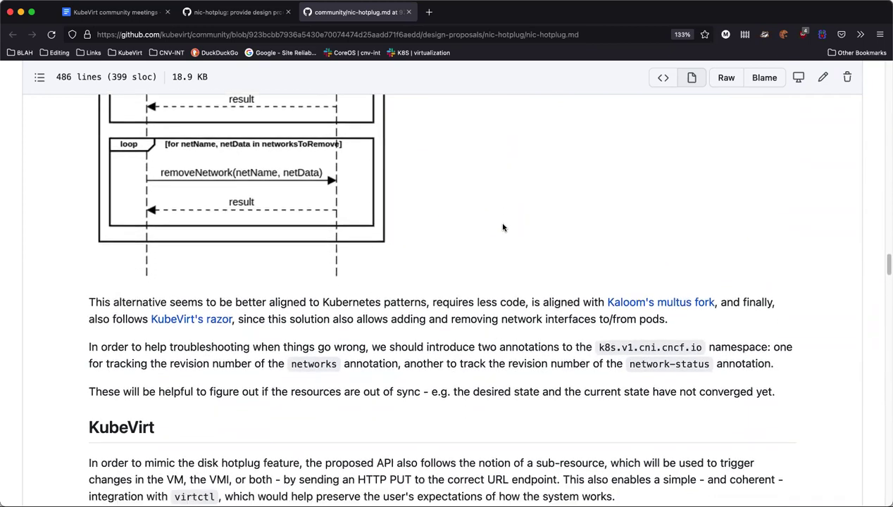
scroll(503, 226, "down", 9)
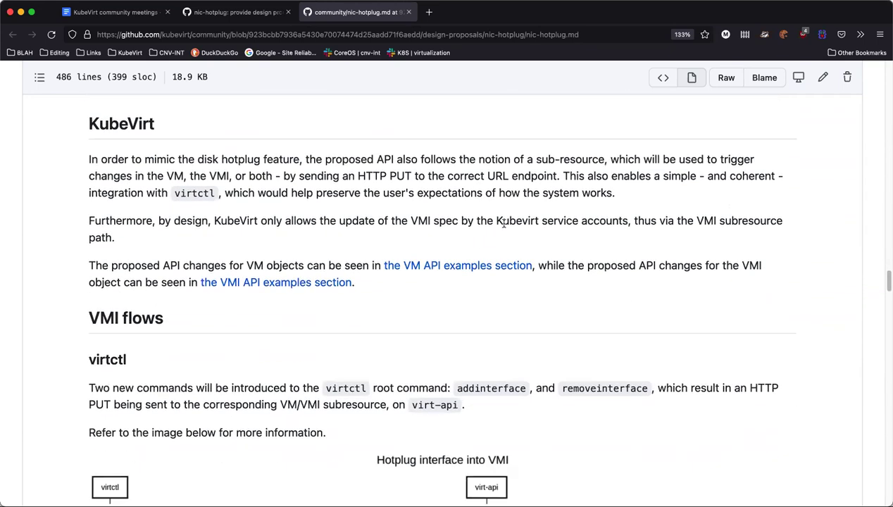
scroll(503, 227, "down", 12)
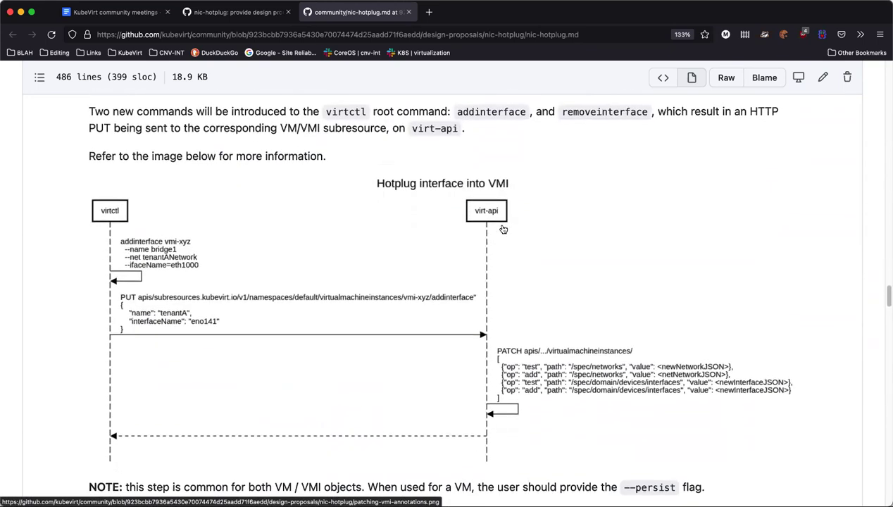
scroll(502, 231, "down", 1)
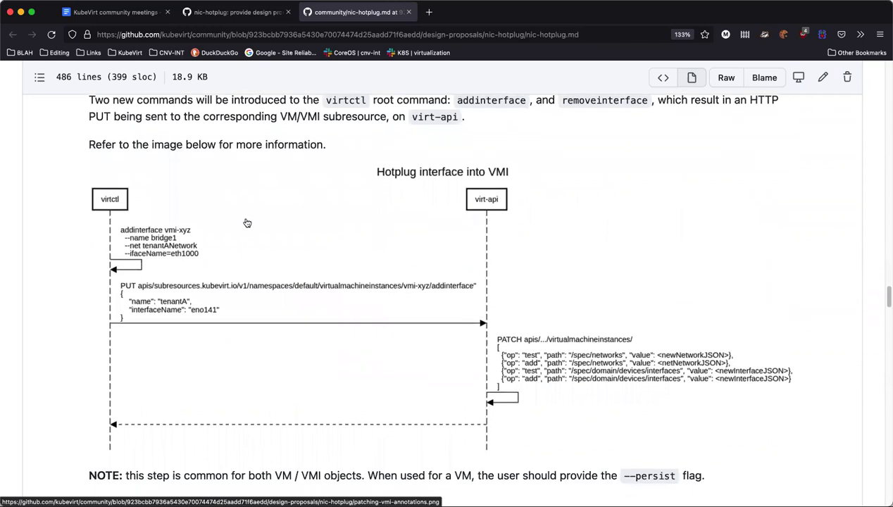
scroll(248, 243, "down", 1)
scroll(247, 244, "down", 1)
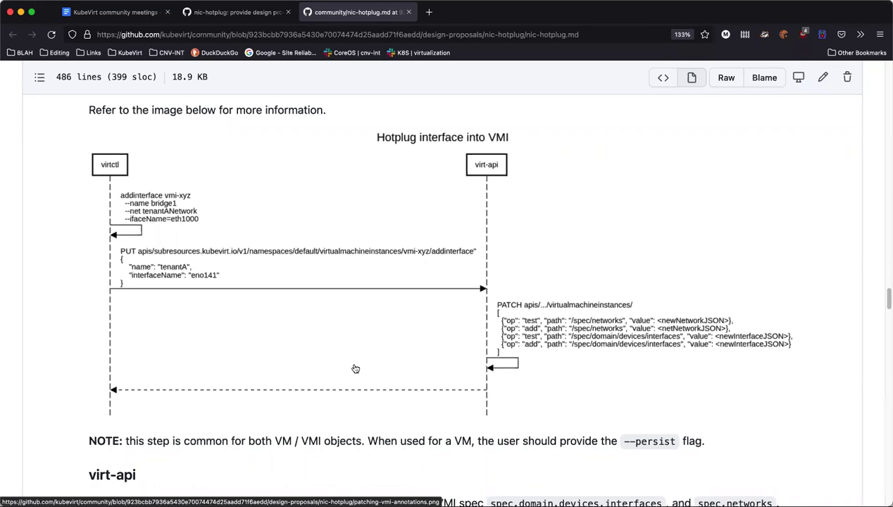
Read further through the rendered nic-hotplug.md, then close its standalone tab
scroll(356, 368, "down", 5)
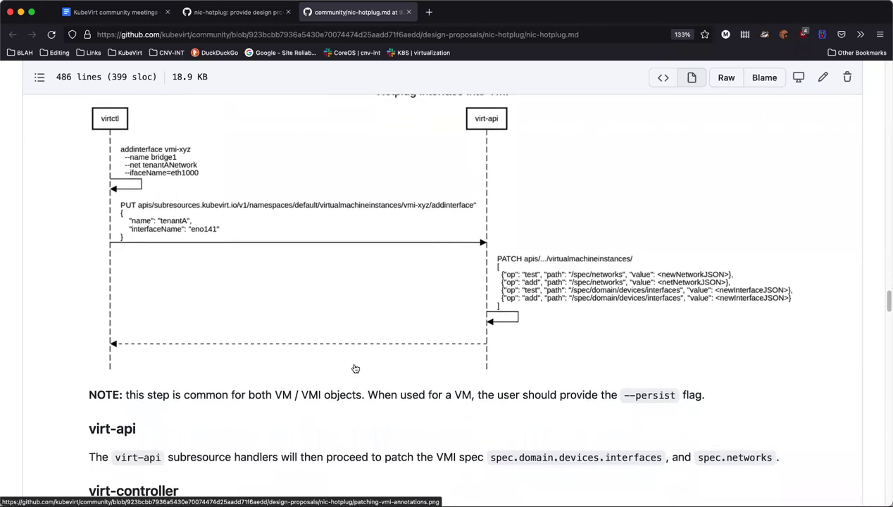
scroll(356, 368, "down", 2)
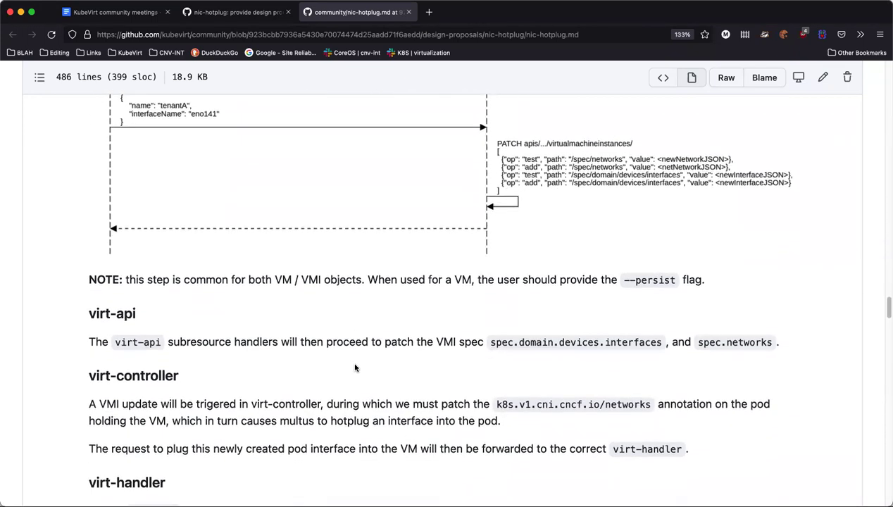
scroll(355, 367, "down", 8)
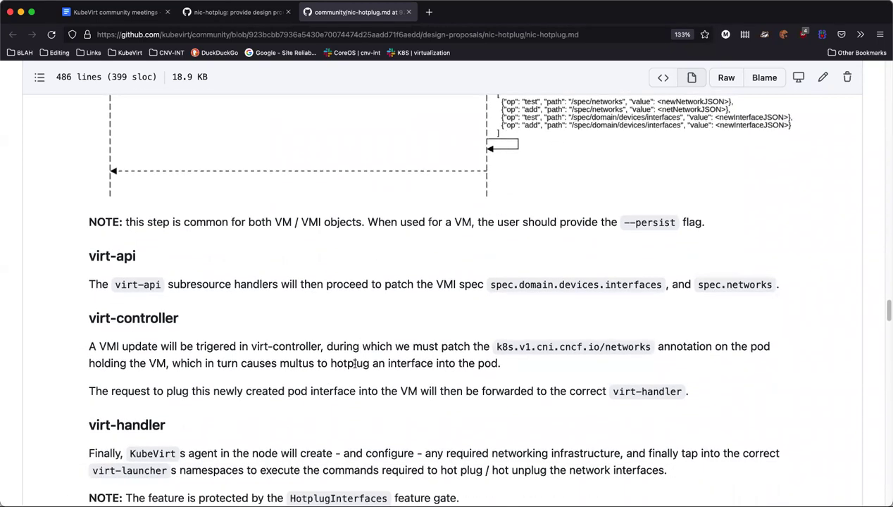
scroll(355, 367, "down", 7)
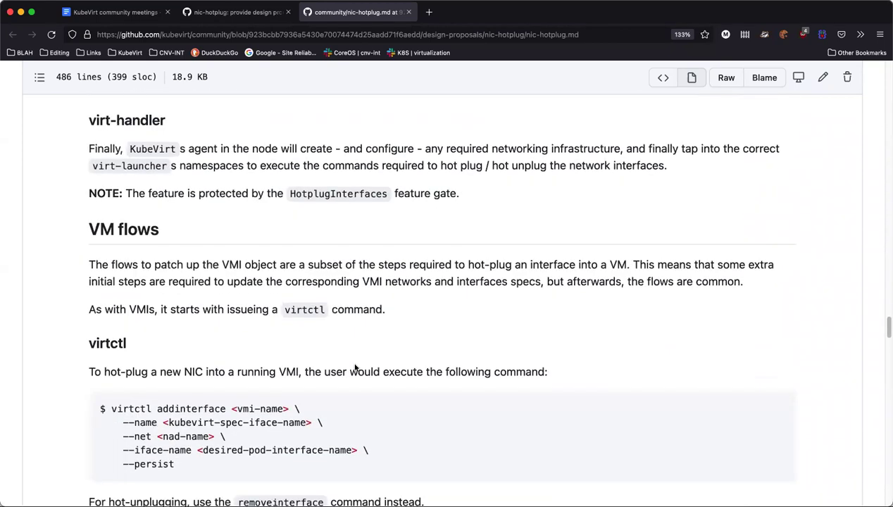
scroll(355, 367, "down", 2)
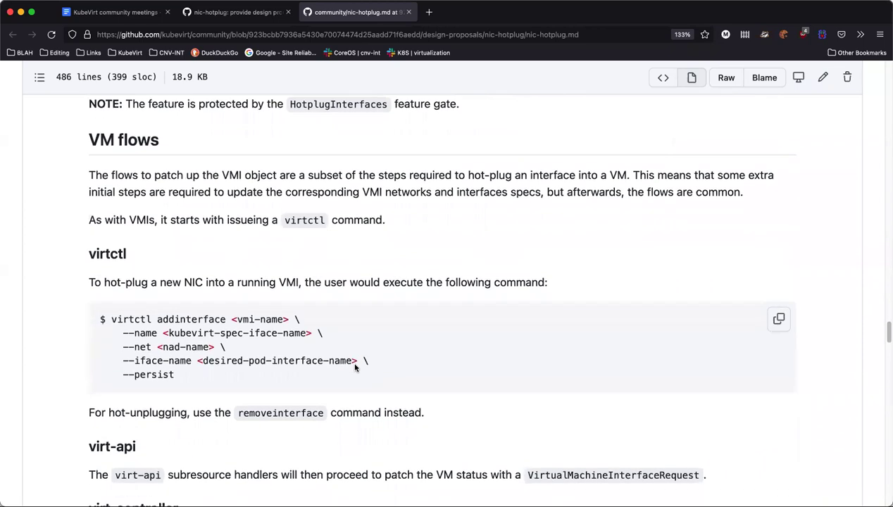
scroll(355, 367, "down", 15)
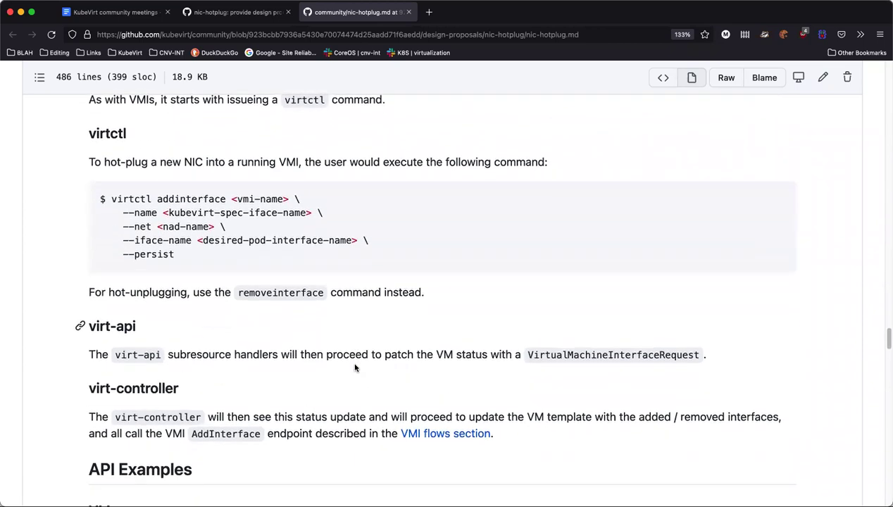
scroll(355, 366, "down", 14)
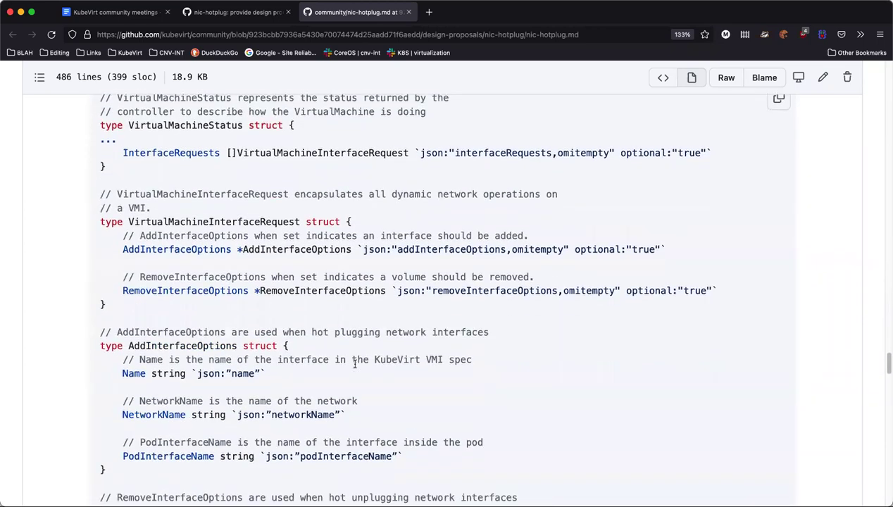
scroll(355, 367, "down", 12)
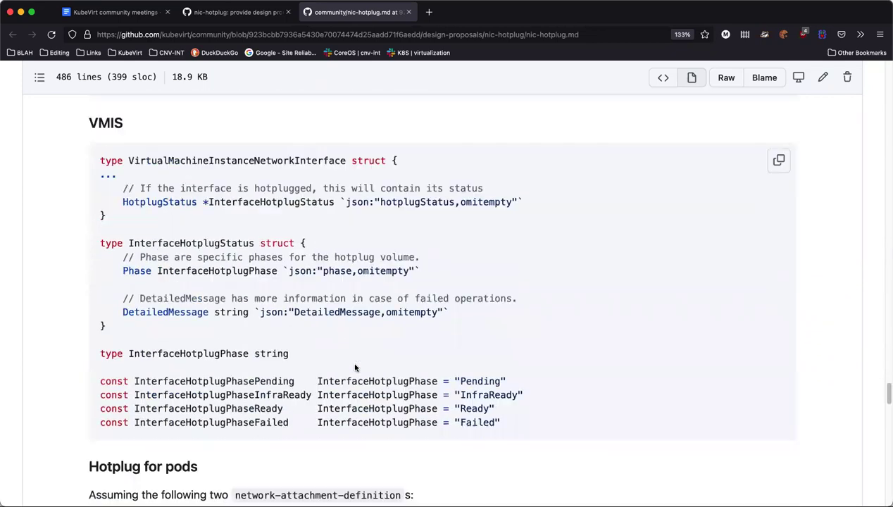
scroll(653, 424, "down", 14)
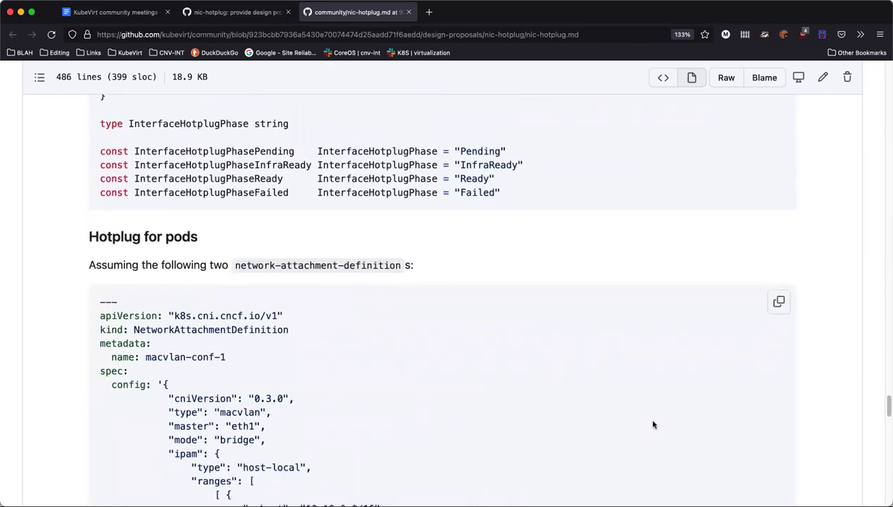
scroll(653, 424, "down", 20)
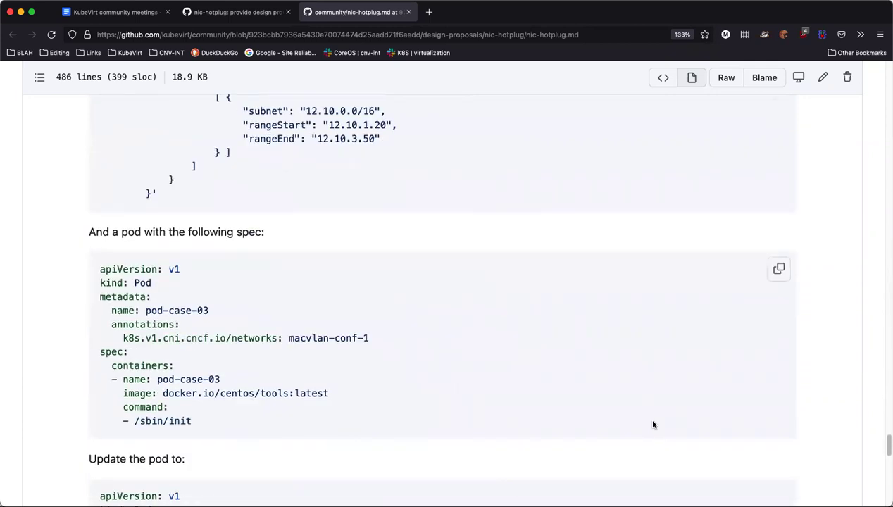
scroll(653, 421, "down", 9)
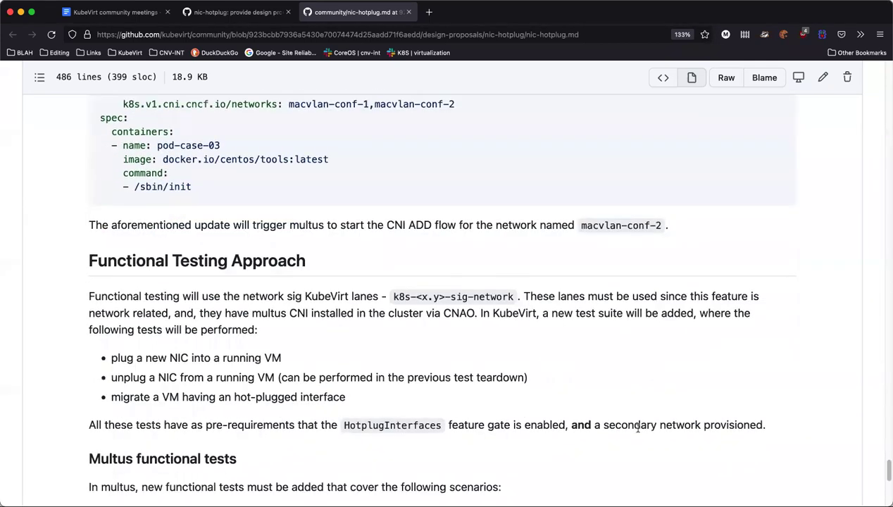
scroll(612, 449, "down", 2)
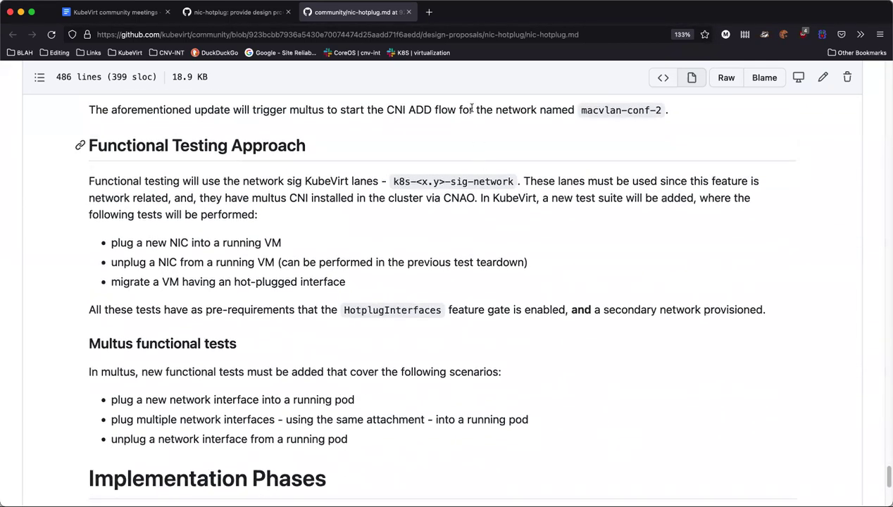
scroll(291, 298, "up", 20)
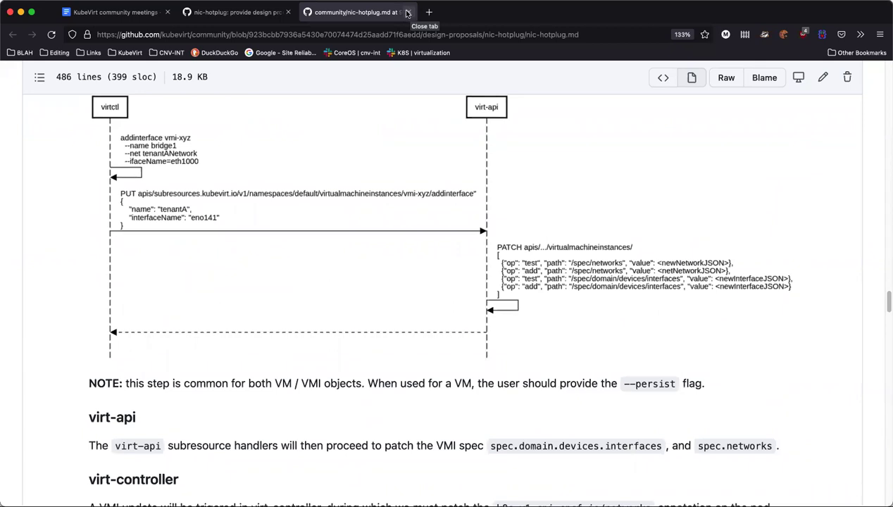
left_click(406, 13)
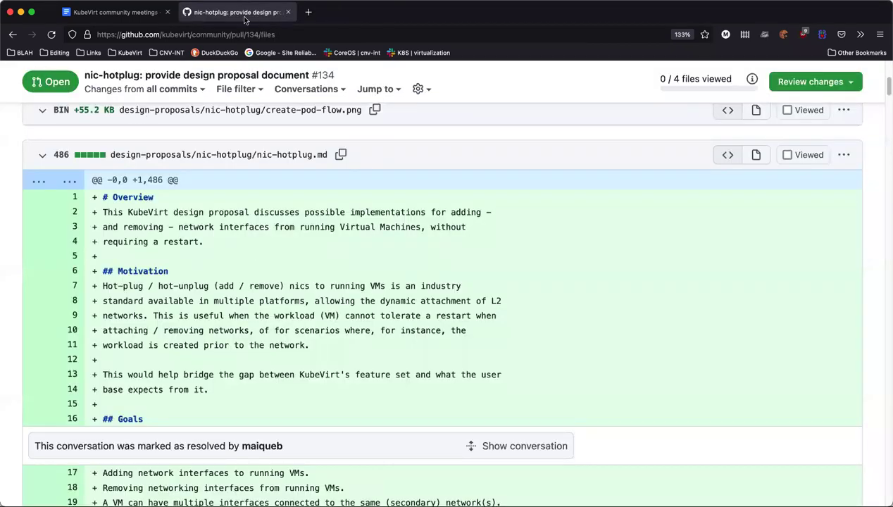
Collapse and re-expand the nic-hotplug.md diff in PR #134's Files changed view
scroll(289, 338, "down", 10)
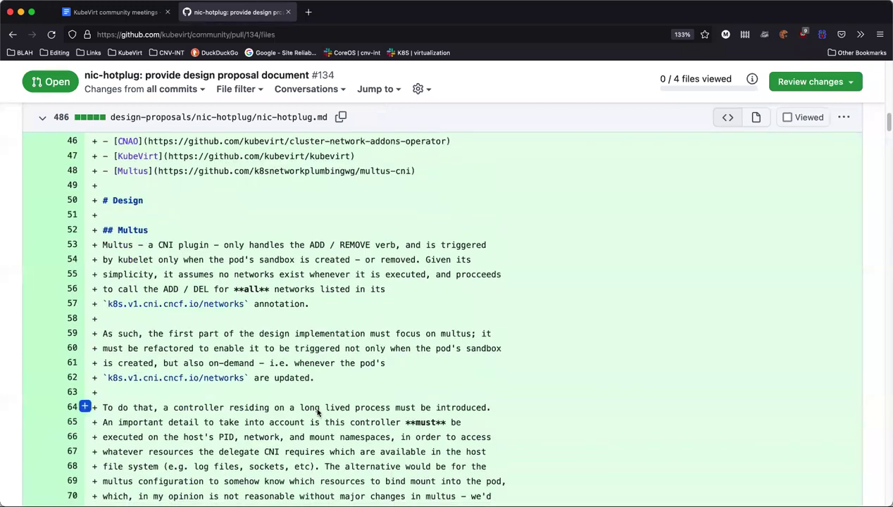
scroll(317, 413, "down", 20)
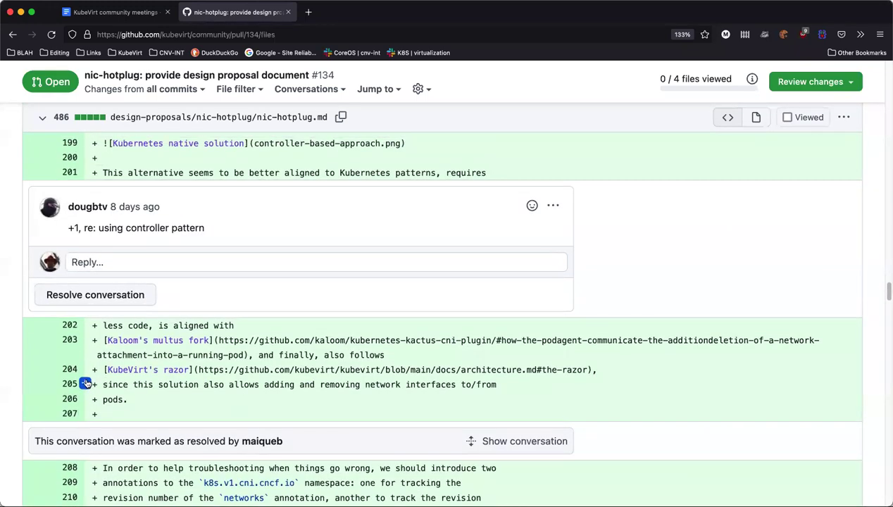
scroll(21, 213, "up", 10)
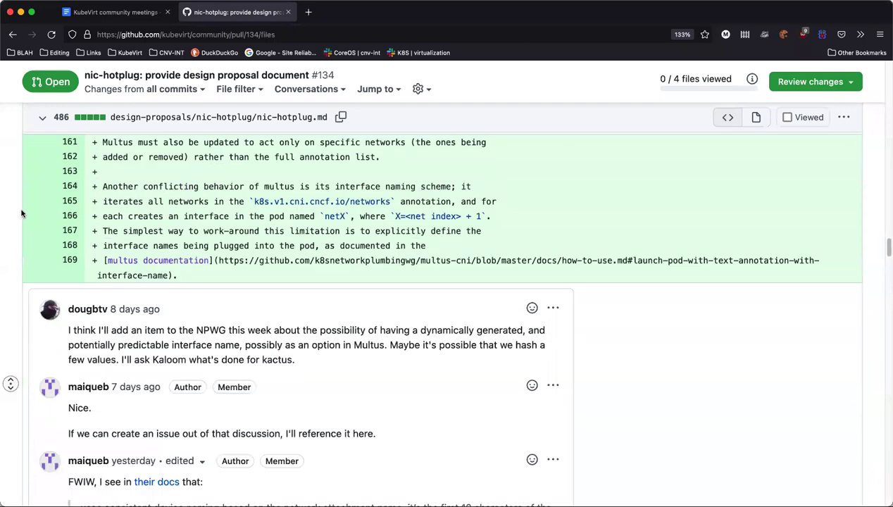
scroll(21, 213, "up", 15)
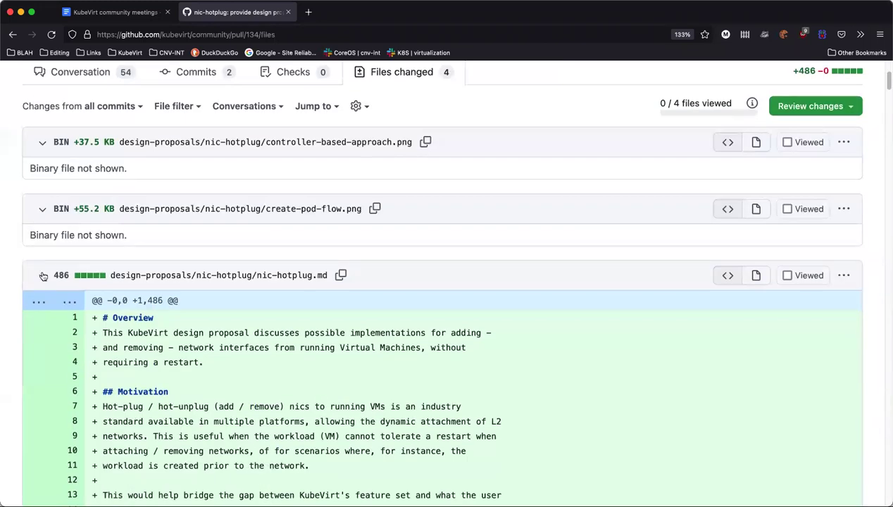
left_click(43, 276)
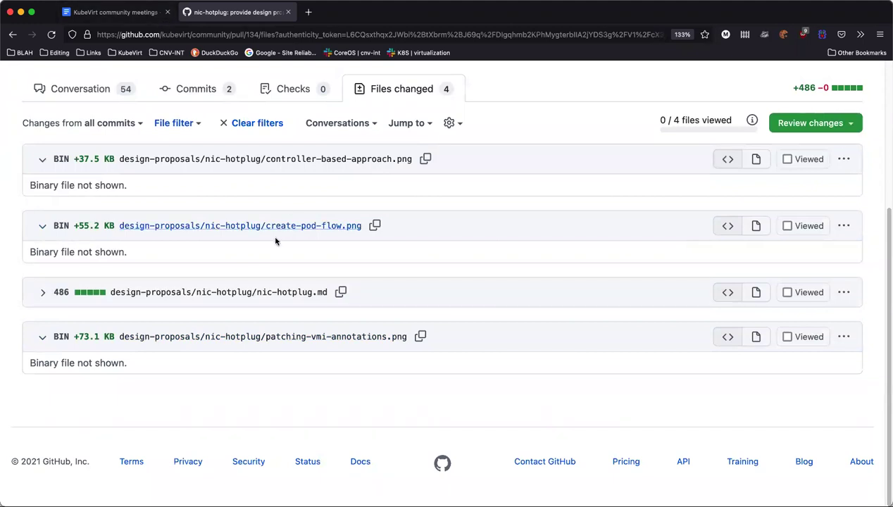
left_click(41, 293)
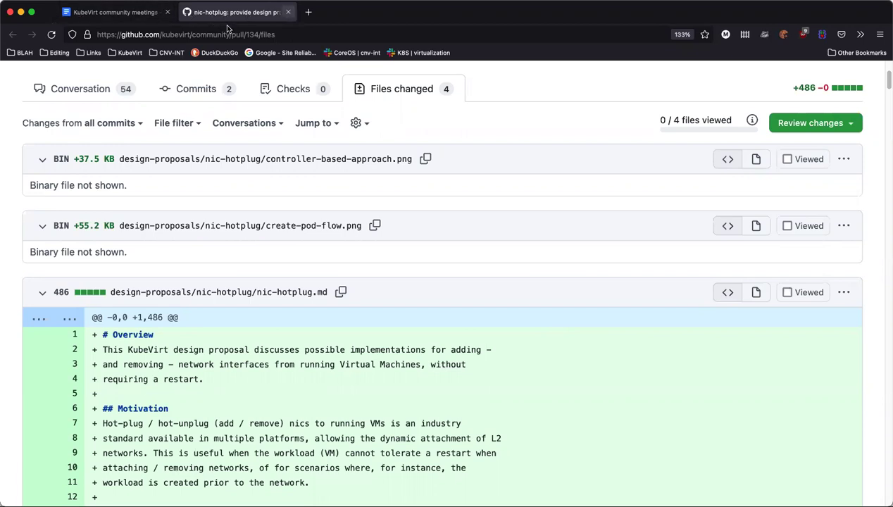
Close the PR tab, dismiss the notes' link preview, and place the cursor after the hotplug design doc item
left_click(289, 12)
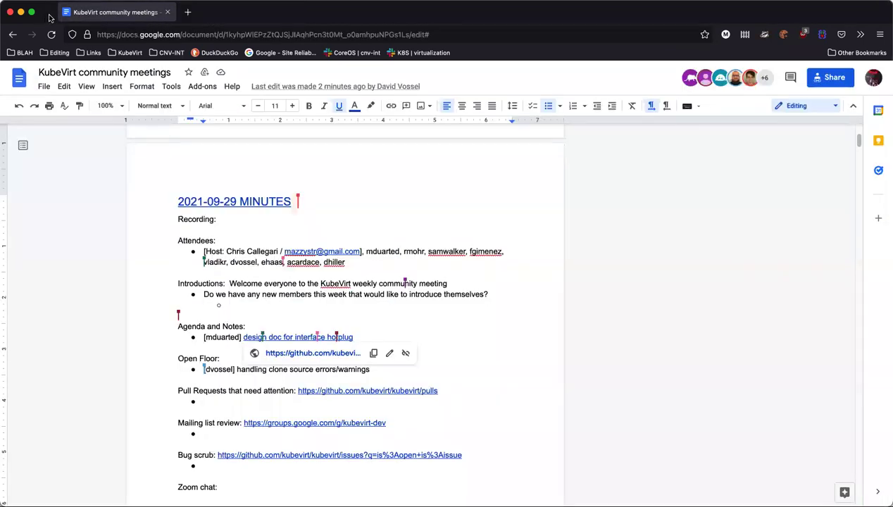
left_click(466, 360)
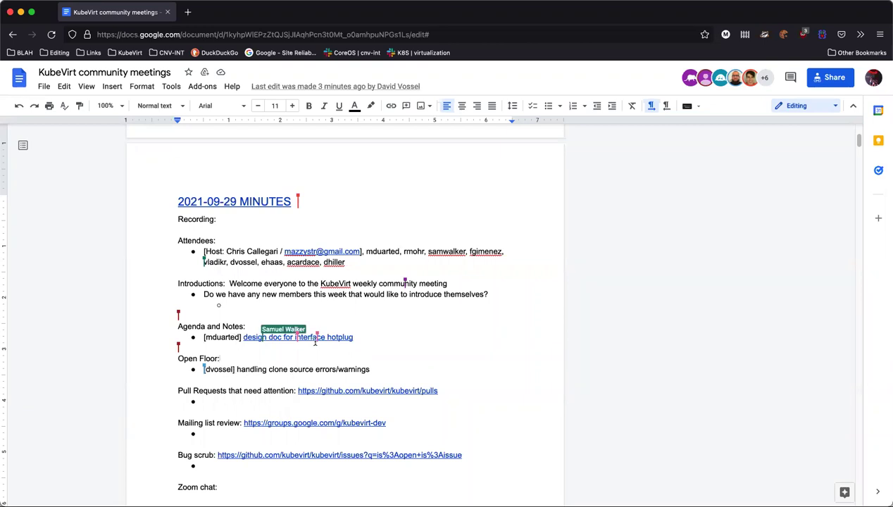
left_click(382, 338)
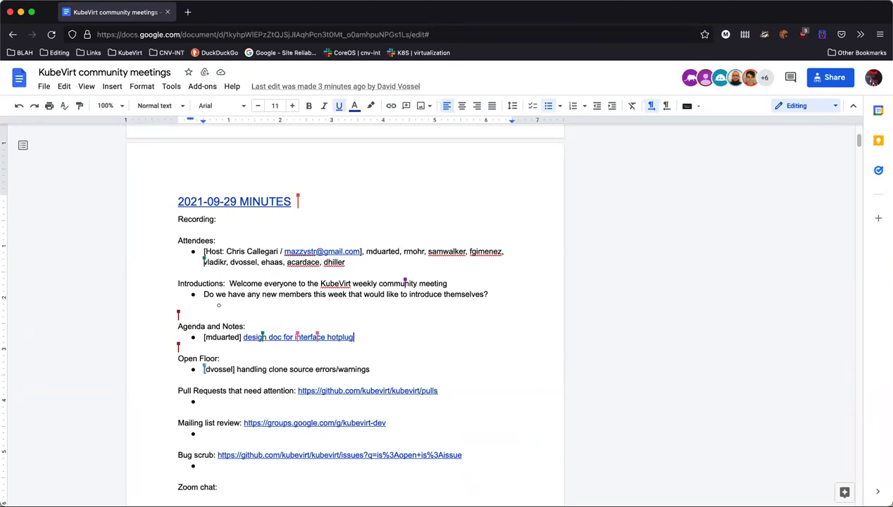
Add a username-tagged 'All Things Open 2021' bullet with sub-point 'COPYPASTE spreadsheet for ip tracking'
key("Return")
key("Return")
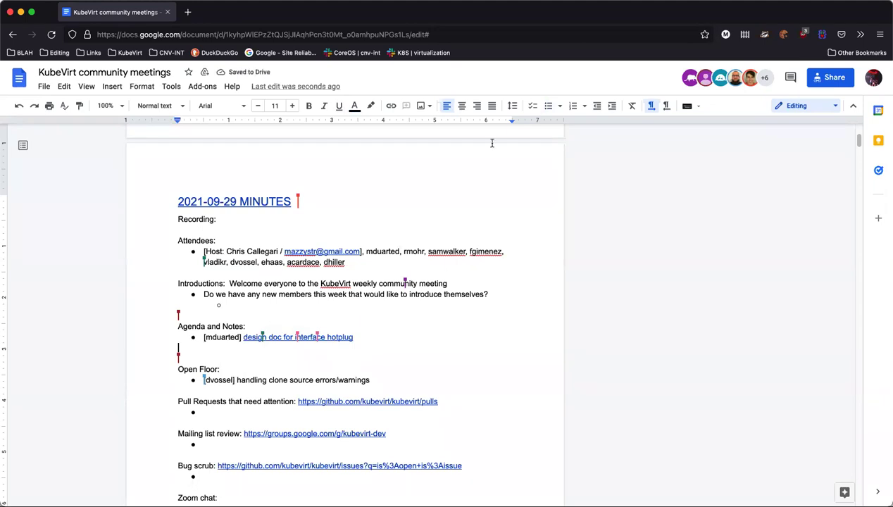
left_click(547, 106)
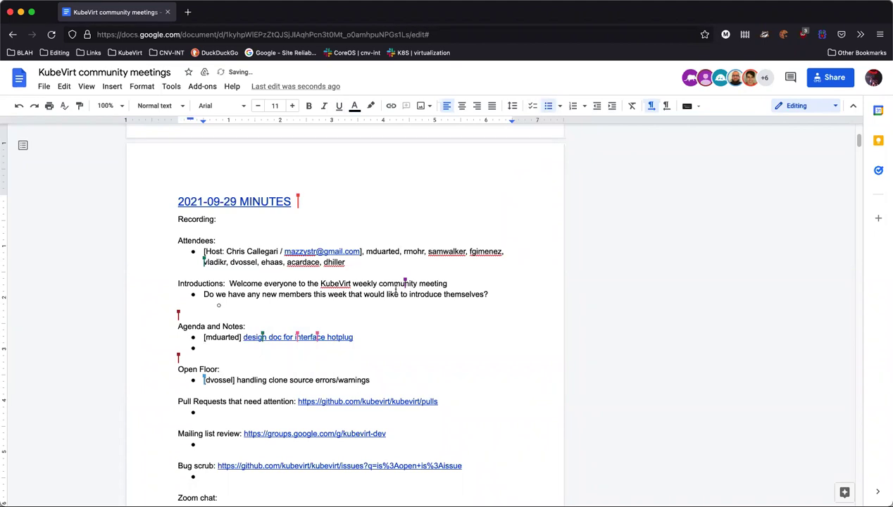
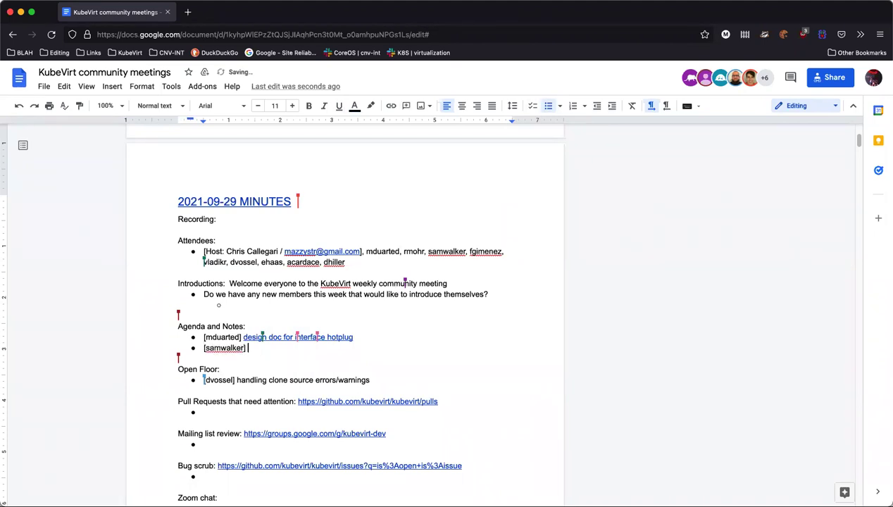
type("All Things Open 2021")
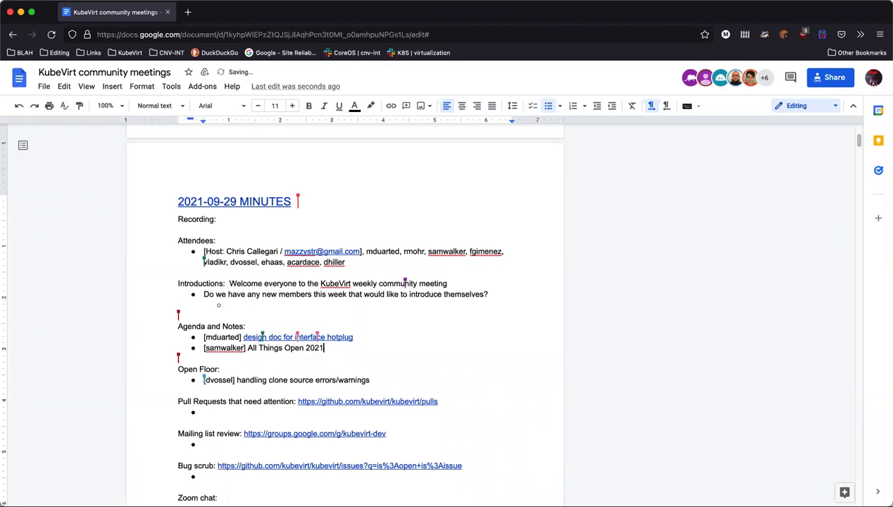
key("Return")
key("Tab")
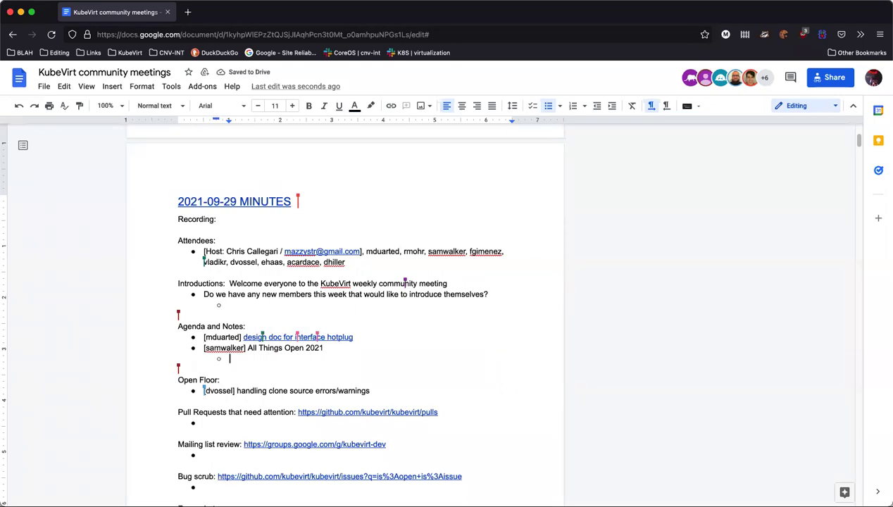
type("COPYPASTE ")
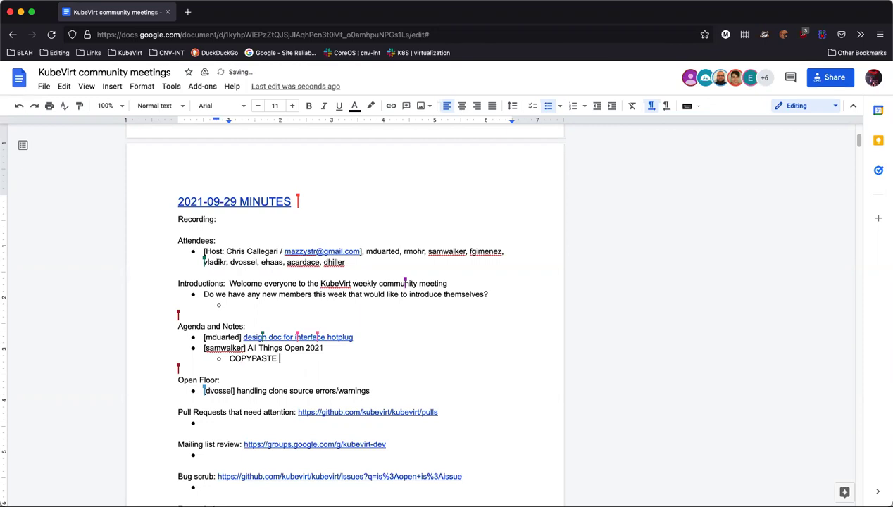
type("spreadsheet for ")
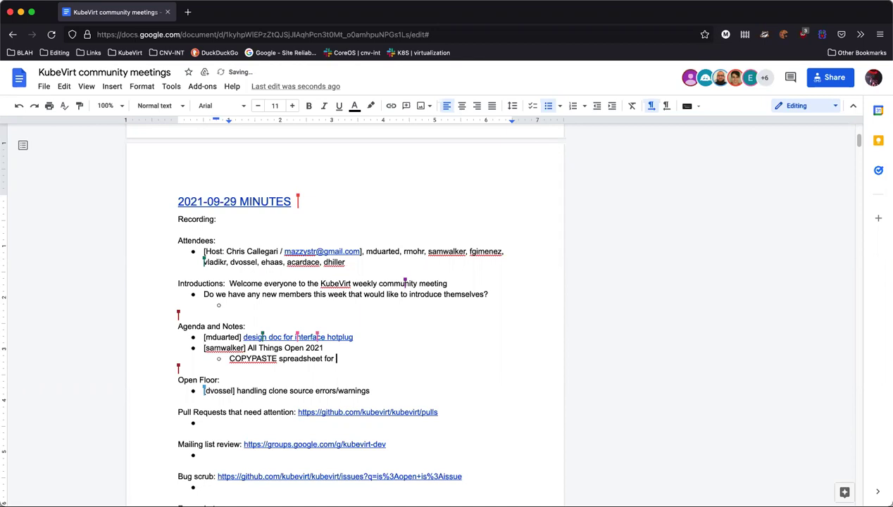
type("ip tracking")
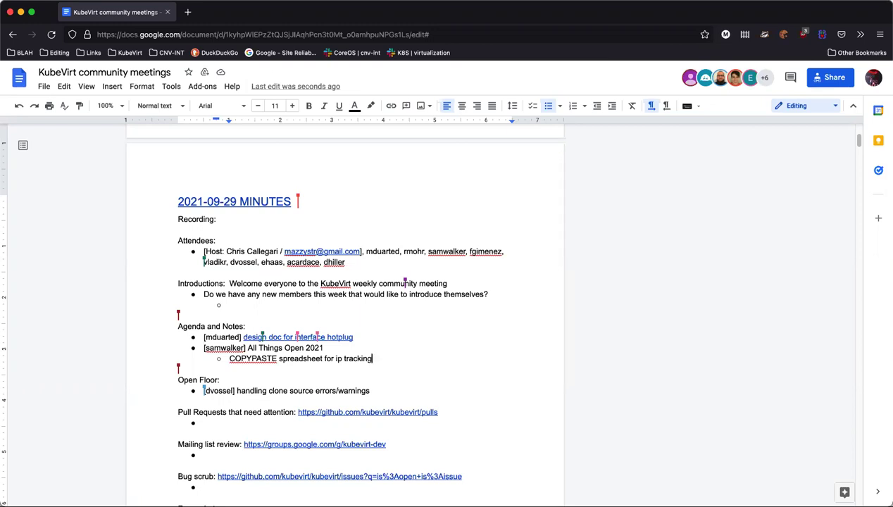
Add a 'COPYPASTE Slack superthread' sub-point and start another sub-point below it
key("Return")
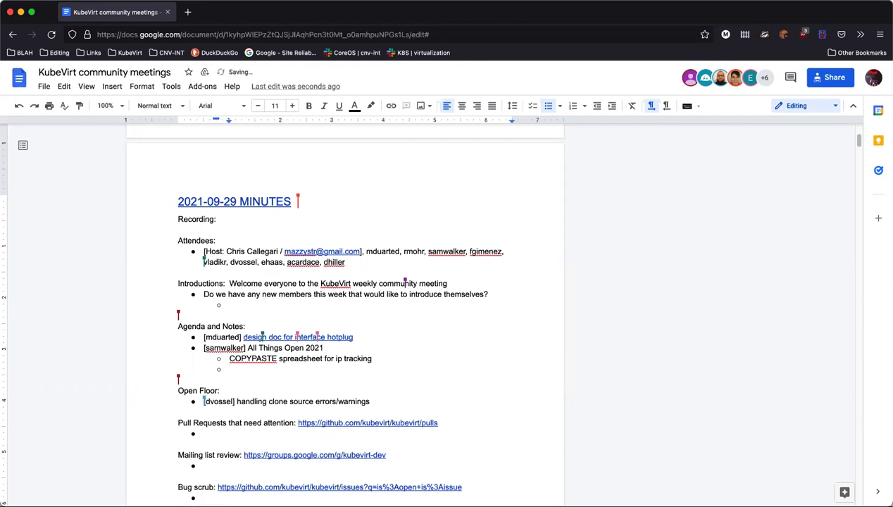
type("COPYPASTE Slack superthread")
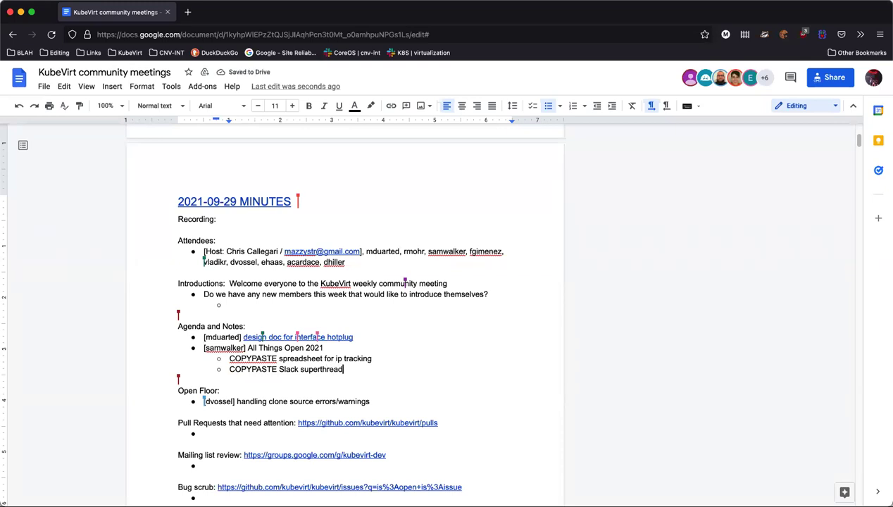
key("Return")
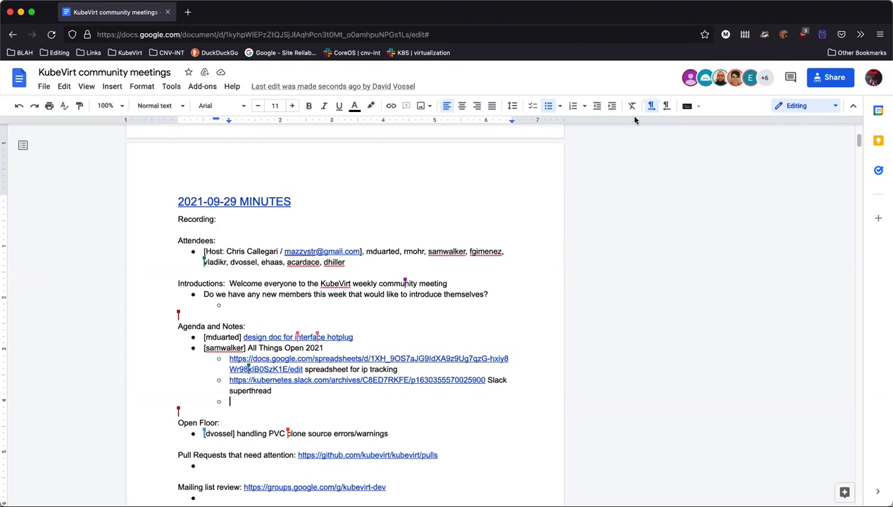
Promote the empty sub-point to a top-level bullet and scroll down to the Open Floor section
left_click(597, 105)
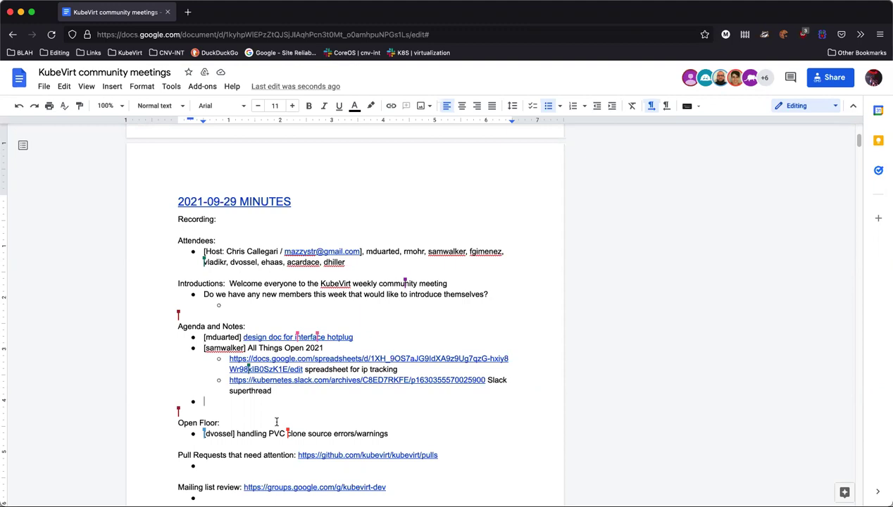
scroll(296, 414, "down", 1)
scroll(295, 414, "down", 4)
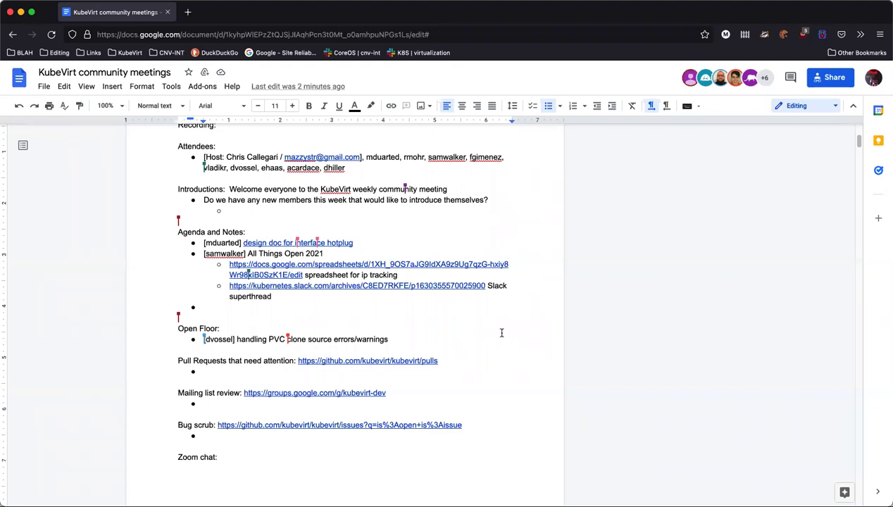
Place the cursor at the end of the PVC clone source errors/warnings item
left_click(392, 340)
left_click(393, 339)
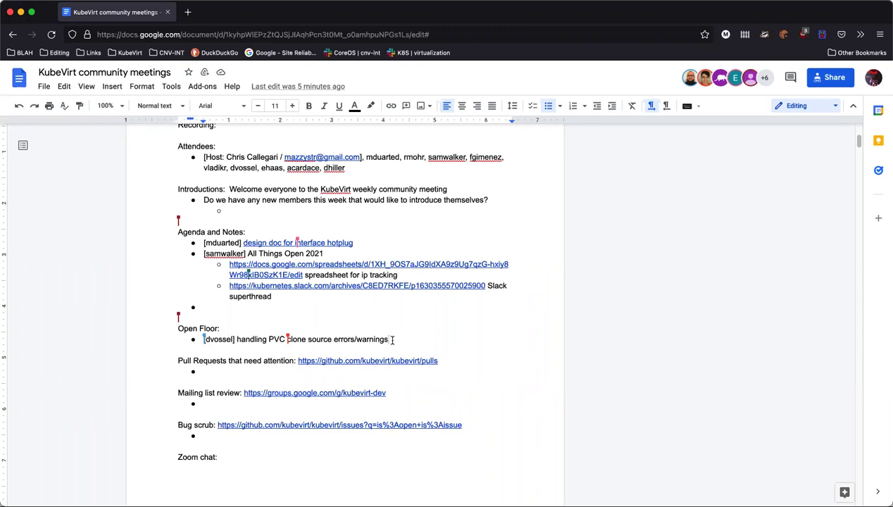
Start an empty indented sub-bullet beneath the PVC clone source errors/warnings item
key("Return")
key("Tab")
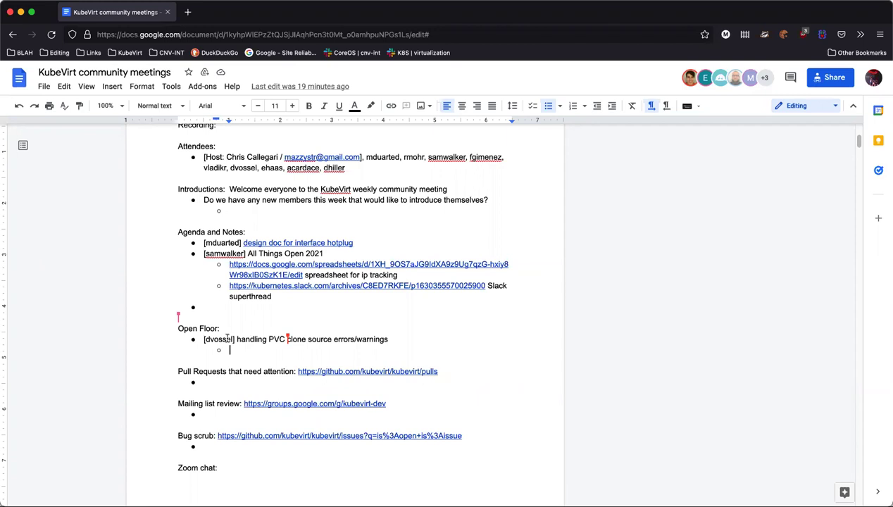
Outdent the empty bullet under the PVC clone item to top level, then move to the Pull Requests line
key("shift+Tab")
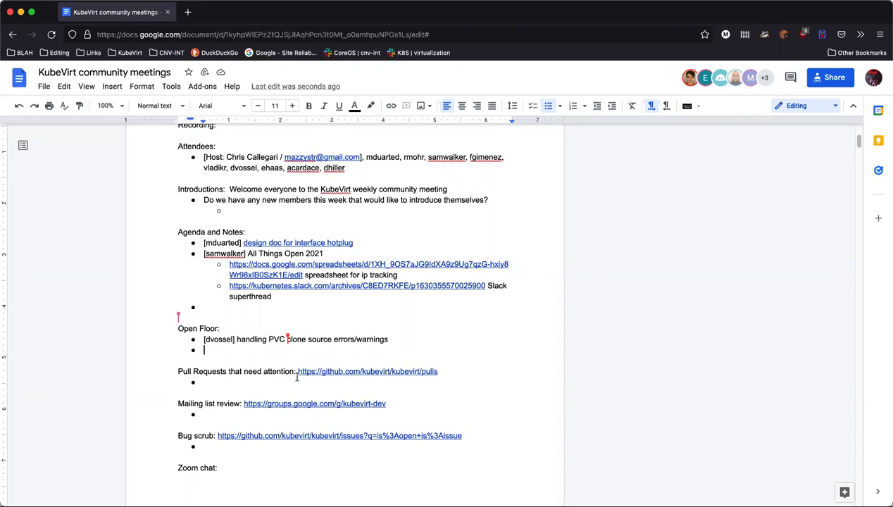
left_click(241, 374)
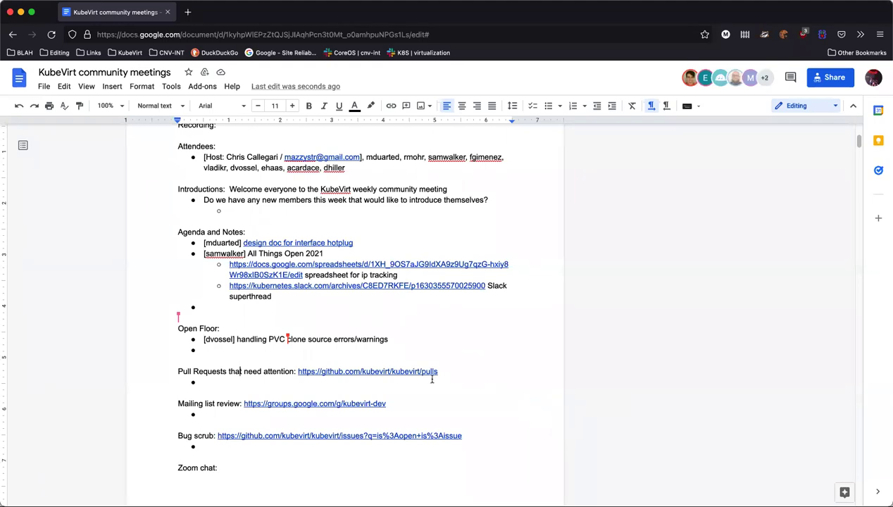
Open the kubevirt-dev mailing list and read the CentOS-based Images conversation
left_click(318, 404)
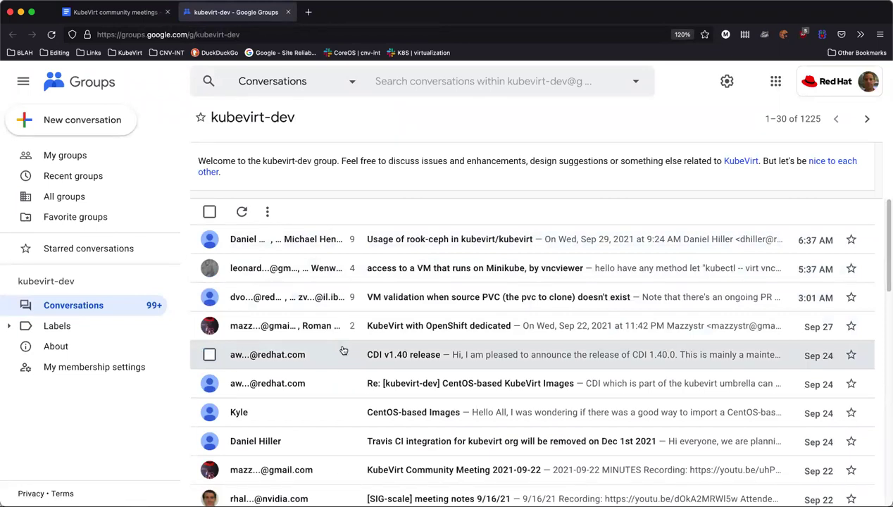
scroll(343, 351, "down", 1)
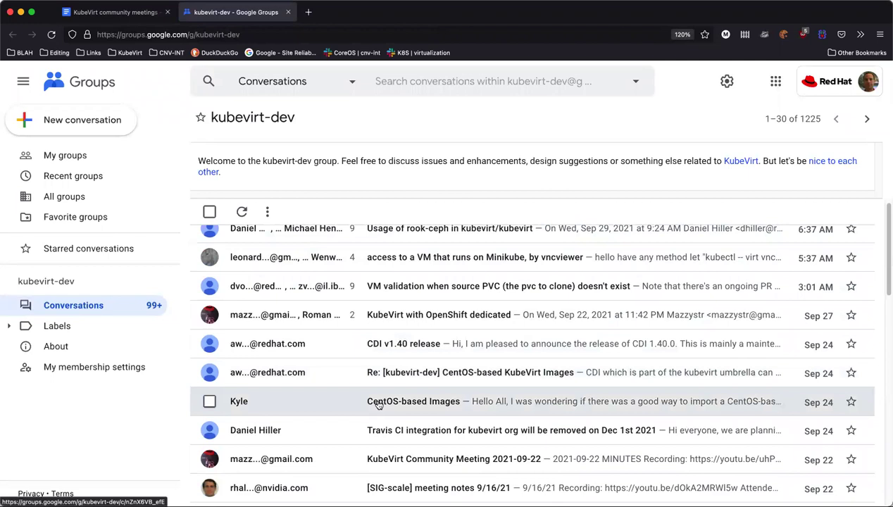
scroll(379, 403, "down", 3)
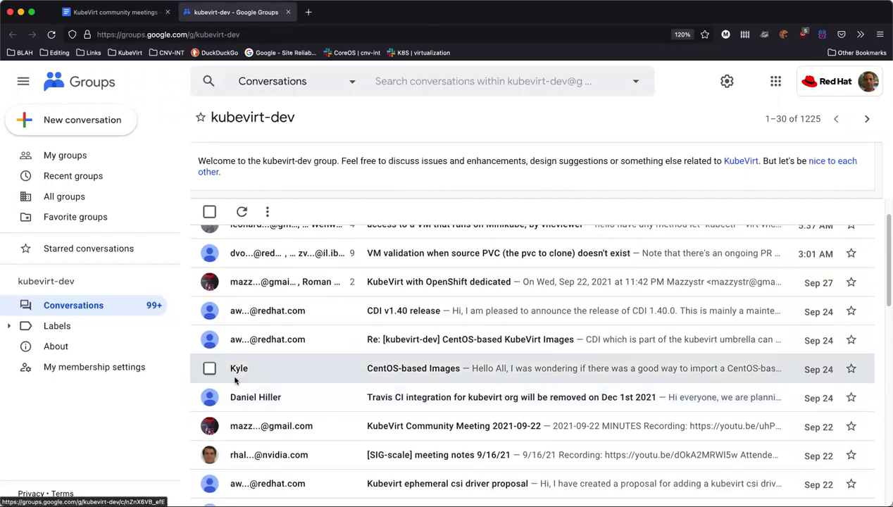
left_click(370, 374)
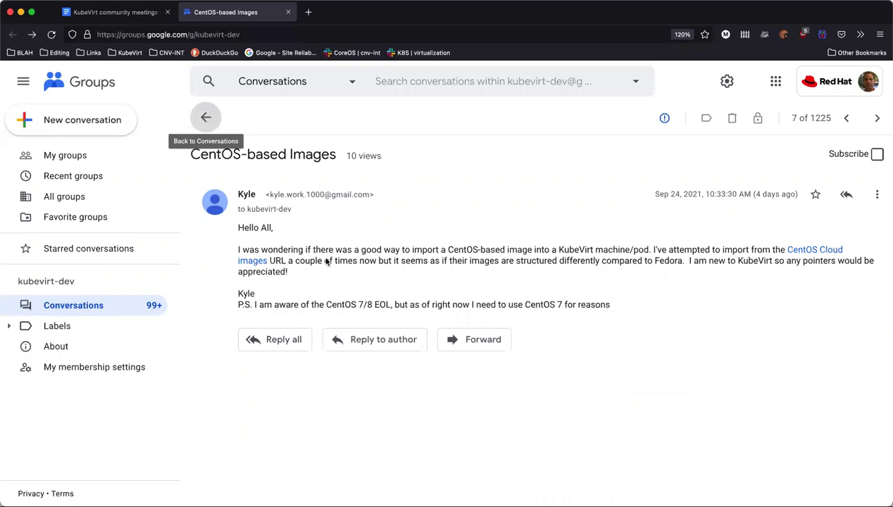
left_click(207, 119)
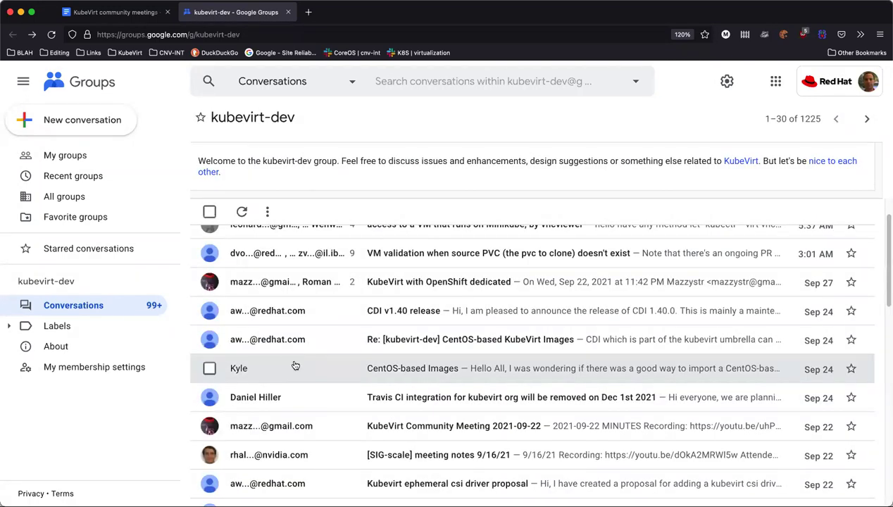
Read the CentOS-based KubeVirt Images reply thread, then close the kubevirt-dev tab
scroll(295, 364, "down", 1)
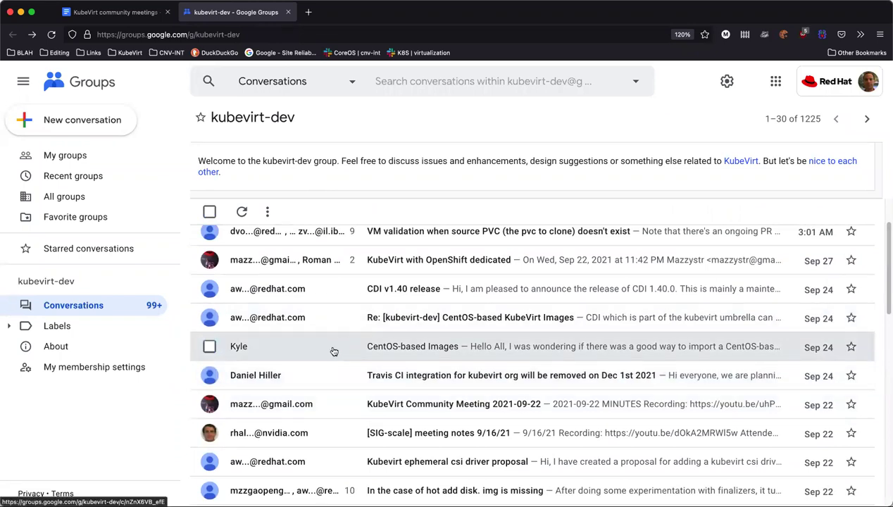
left_click(336, 321)
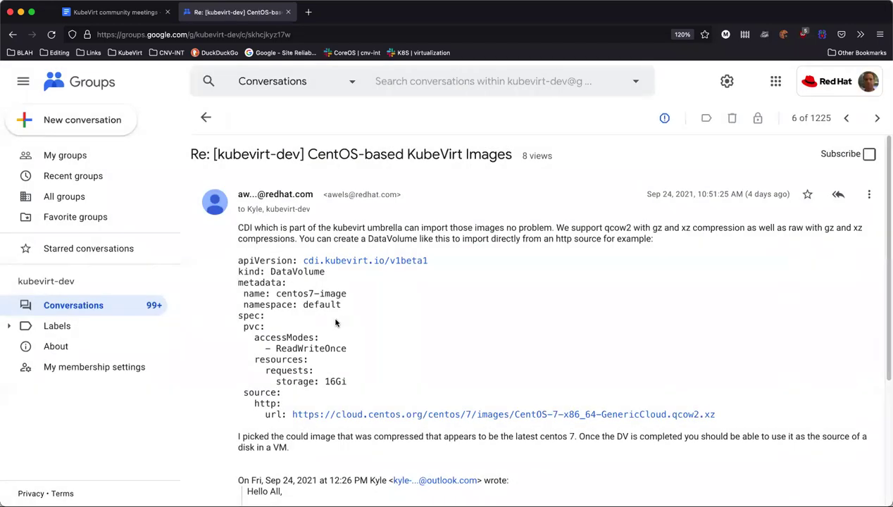
scroll(336, 323, "down", 5)
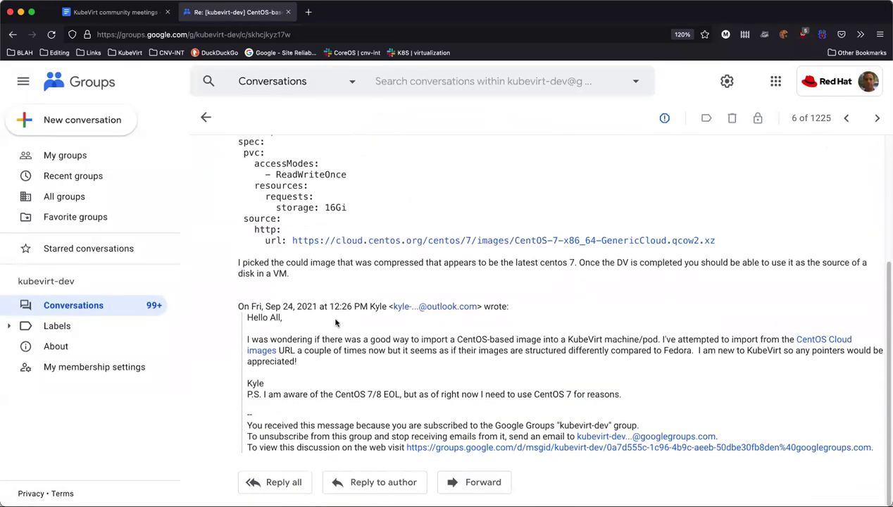
scroll(336, 322, "up", 5)
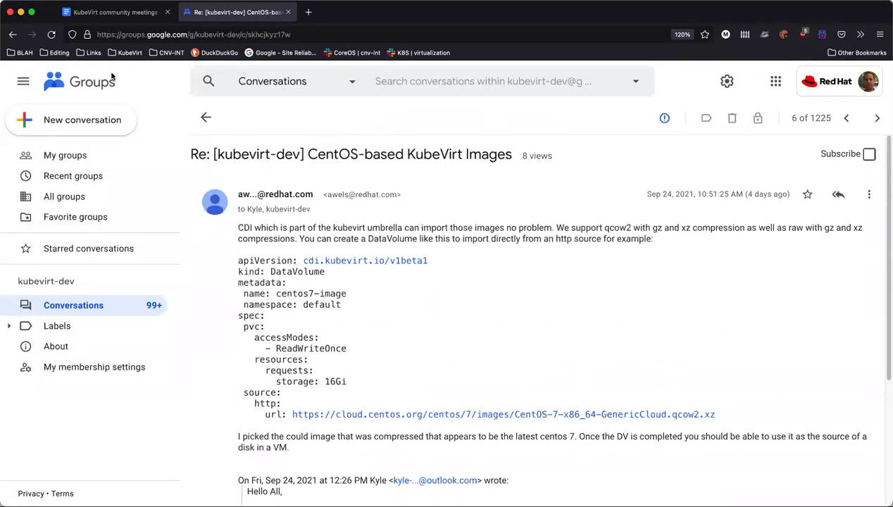
left_click(14, 34)
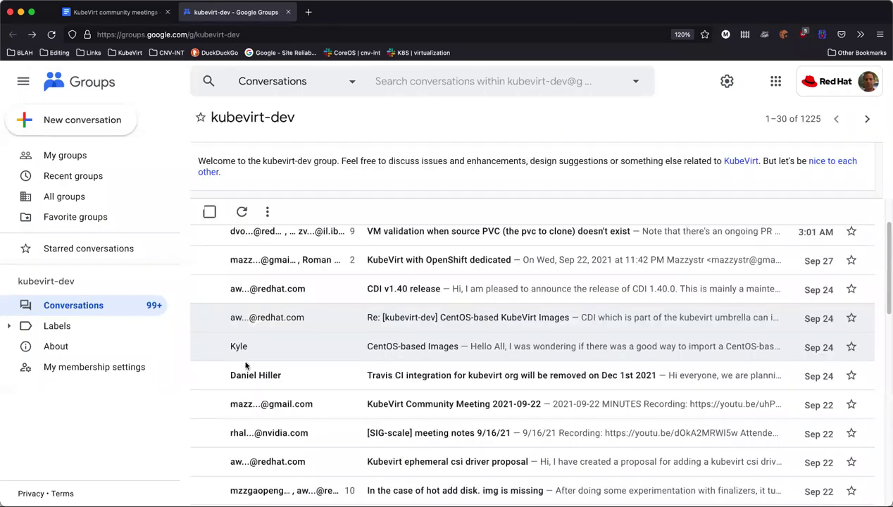
scroll(336, 381, "down", 1)
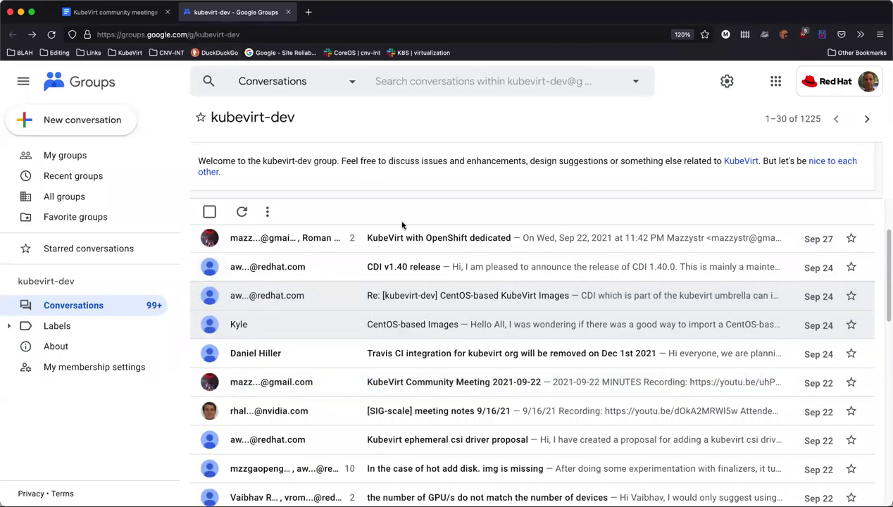
key("super+w")
scroll(391, 353, "down", 2)
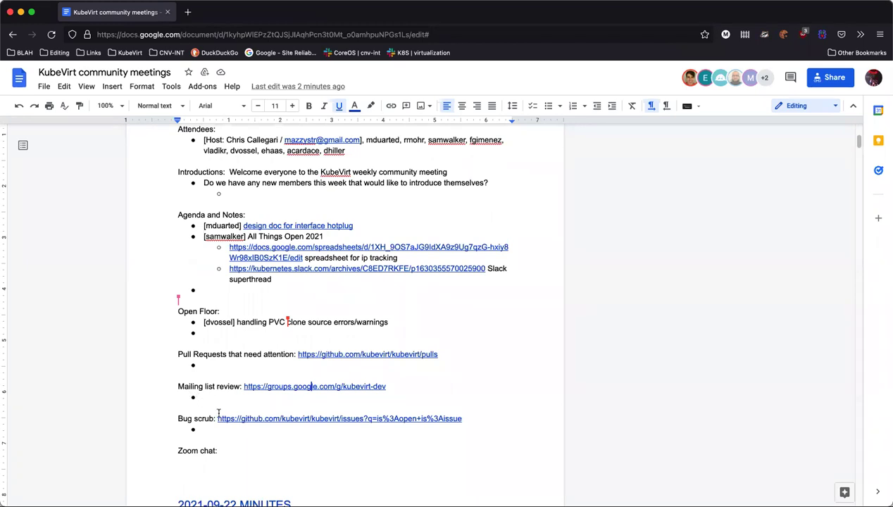
Show the link preview chip for the Bug scrub GitHub issues link
scroll(159, 425, "down", 1)
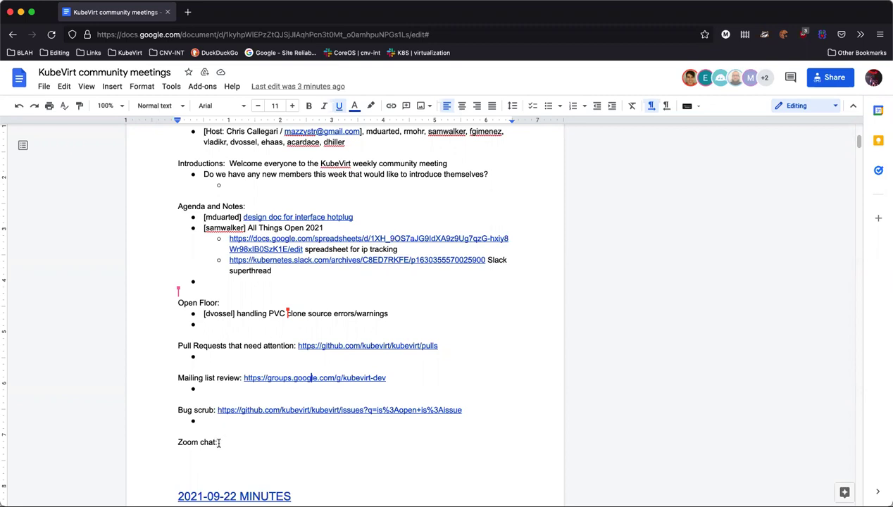
left_click(304, 410)
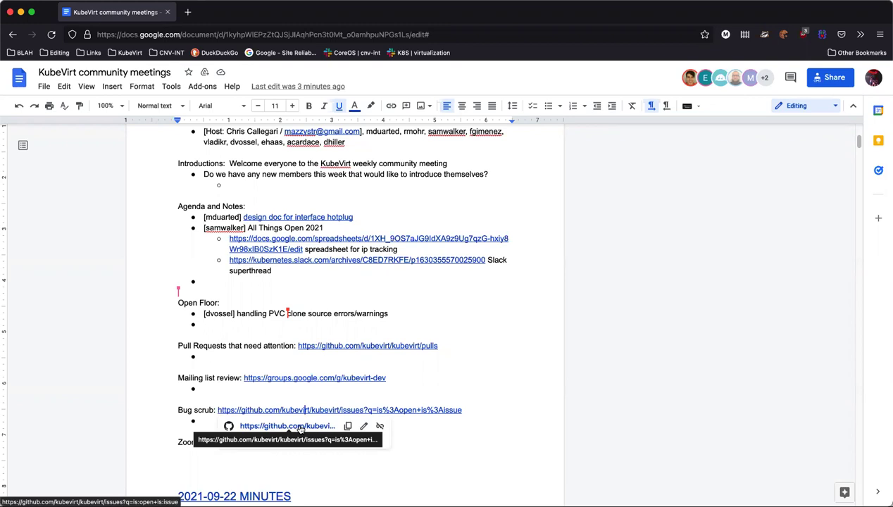
Open the kubevirt/kubevirt open issues page (118 open) and scroll down the list
left_click(299, 427)
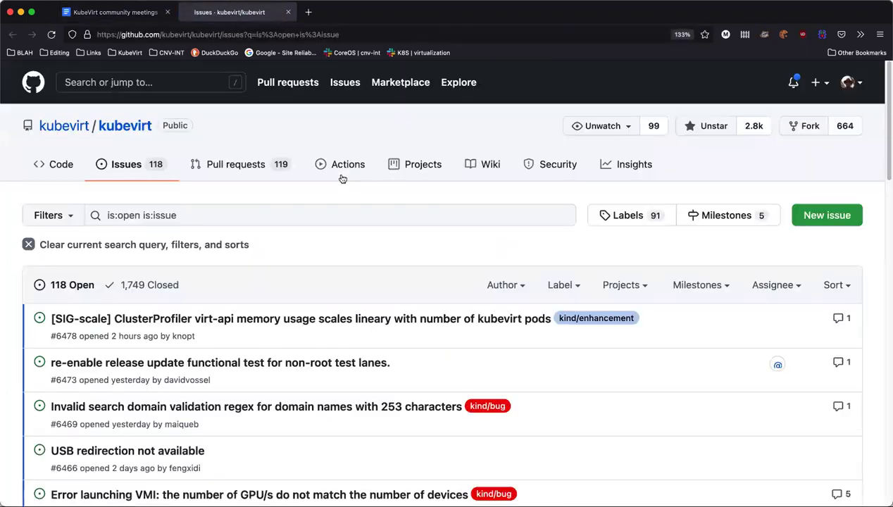
scroll(381, 227, "down", 2)
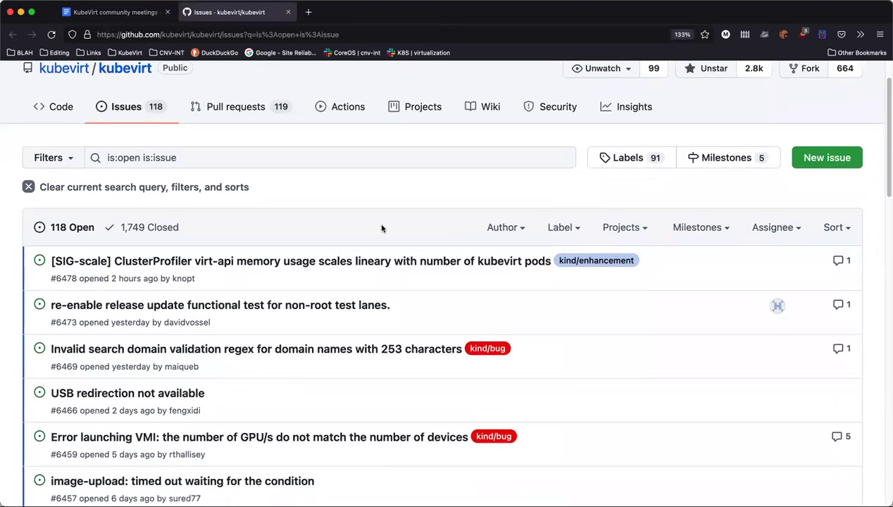
scroll(381, 227, "down", 3)
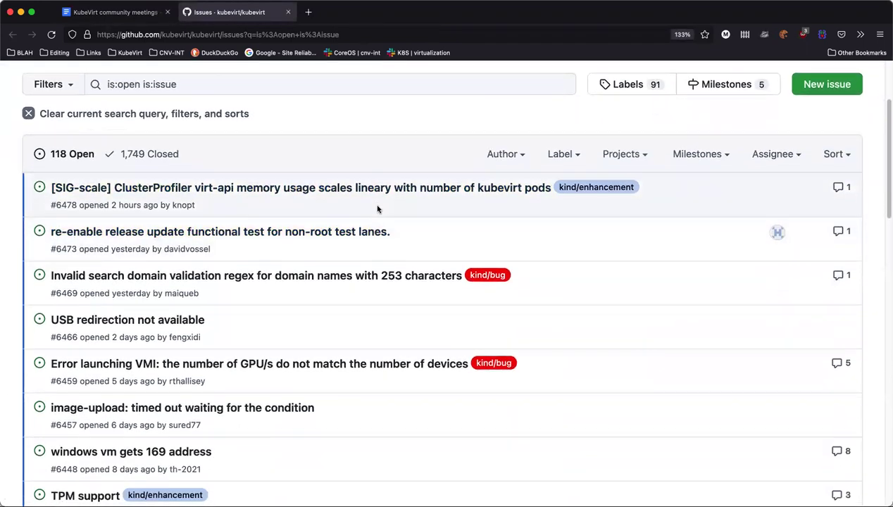
scroll(377, 209, "down", 1)
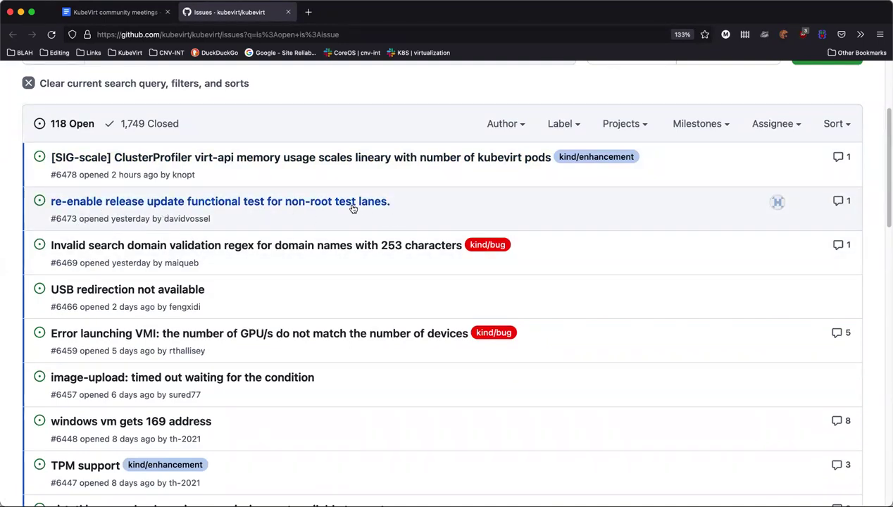
mouse_move(381, 203)
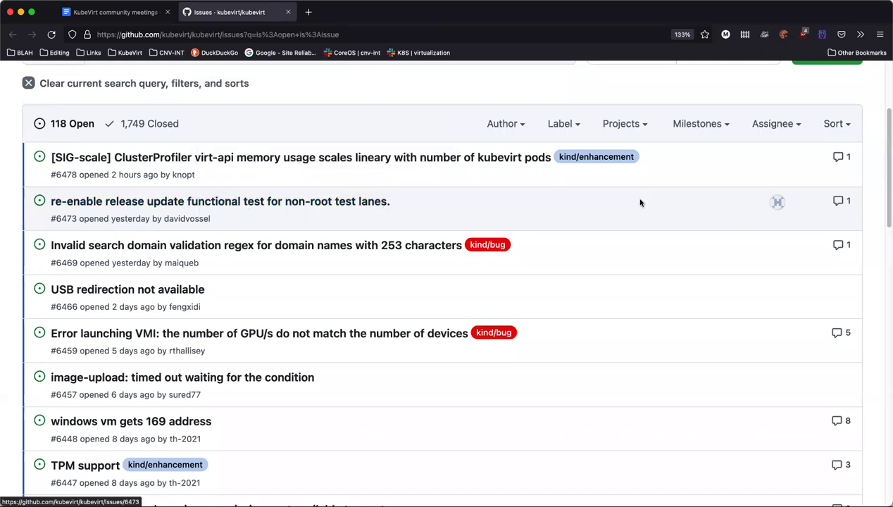
mouse_move(220, 202)
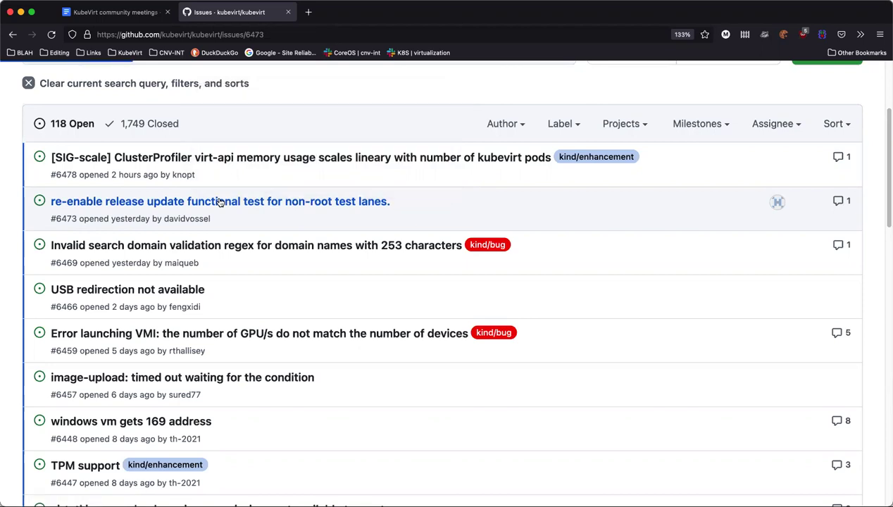
Review issue #6473 and select kubevirt/kubevirt/issues/6473 in the address bar
left_click(220, 203)
scroll(238, 299, "down", 1)
scroll(238, 299, "down", 4)
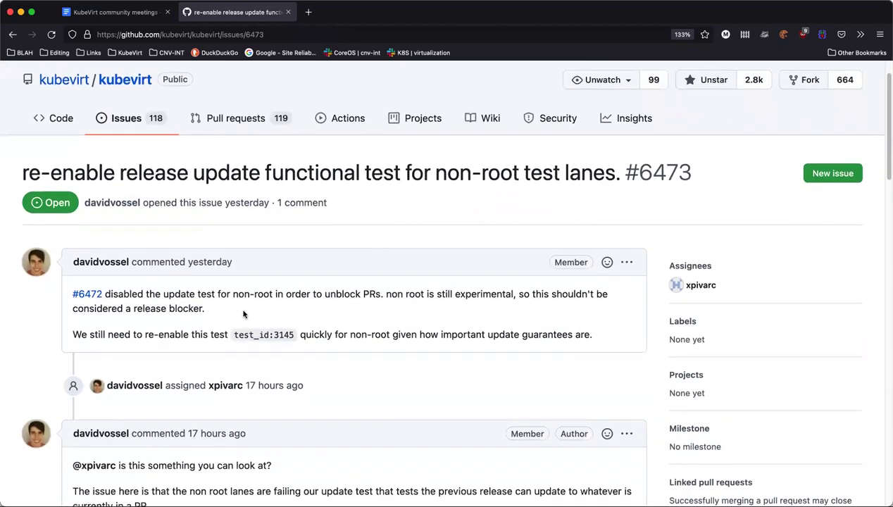
scroll(317, 324, "down", 3)
scroll(315, 323, "down", 8)
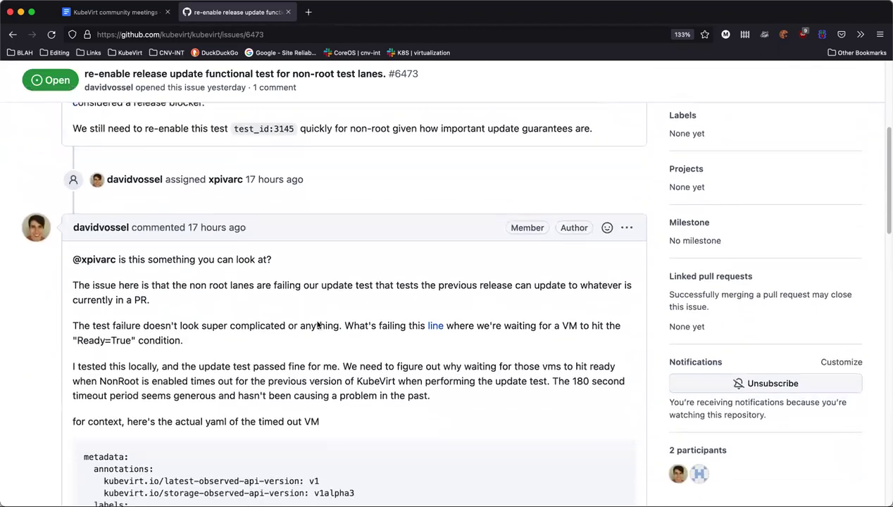
scroll(313, 316, "down", 15)
scroll(179, 307, "up", 10)
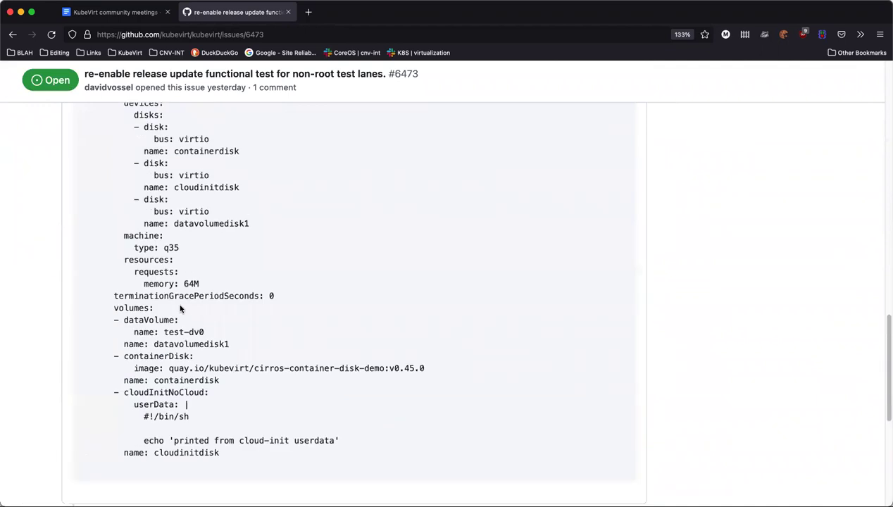
scroll(227, 328, "up", 1)
scroll(228, 325, "up", 20)
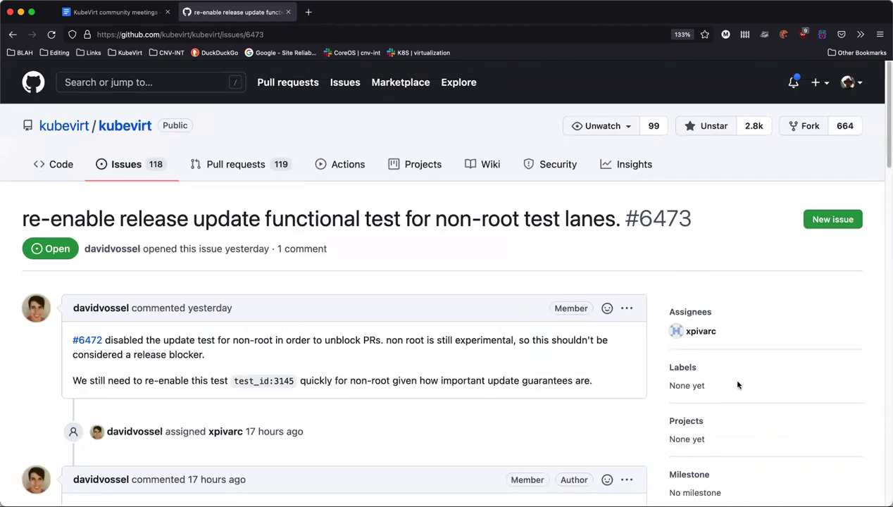
scroll(738, 384, "down", 1)
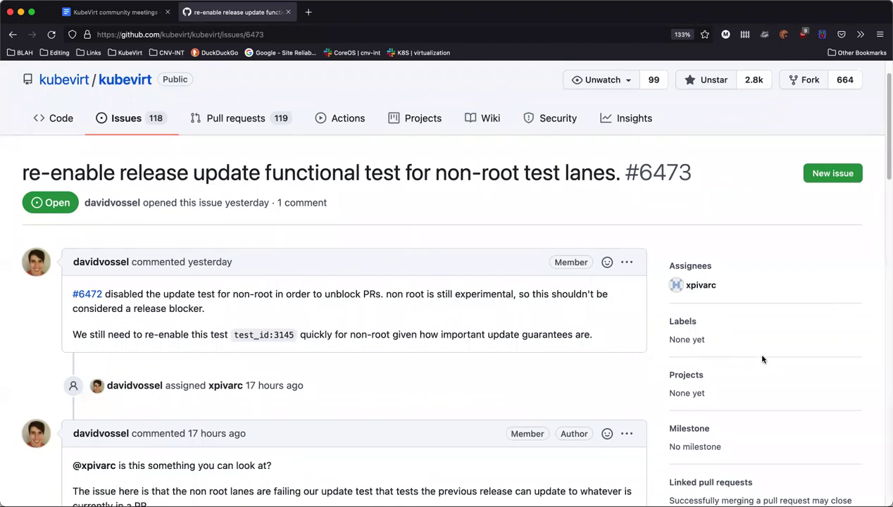
scroll(762, 359, "down", 1)
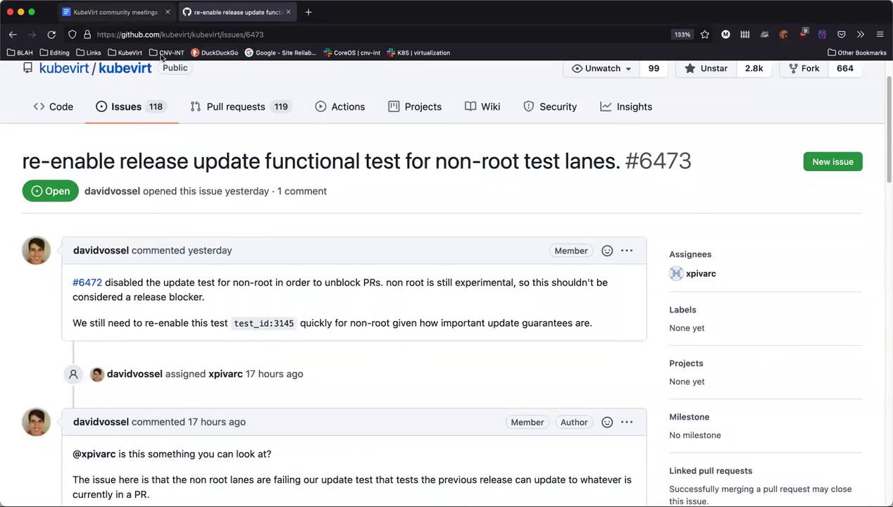
left_click_drag(161, 35, 303, 41)
key("super+c")
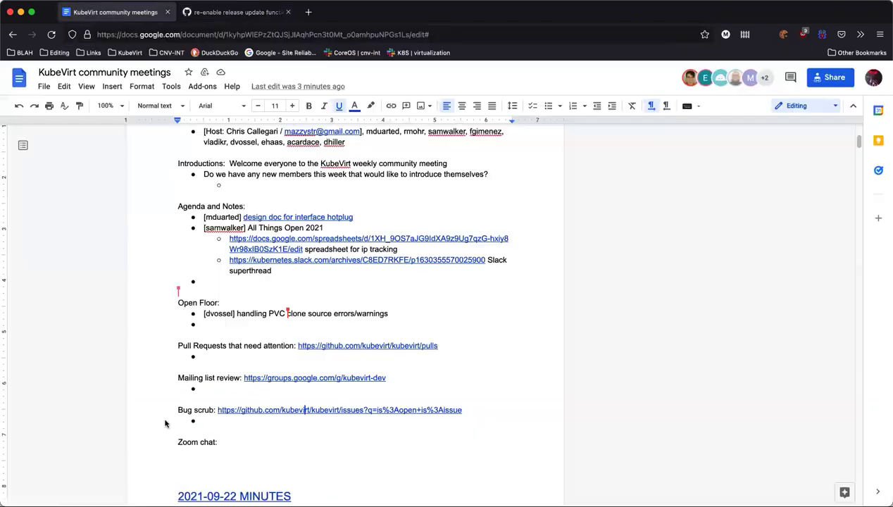
Fill the first Bug scrub bullet with '[kubevirt/kubevirt/issues/6473] triage/accepted'
left_click(116, 7)
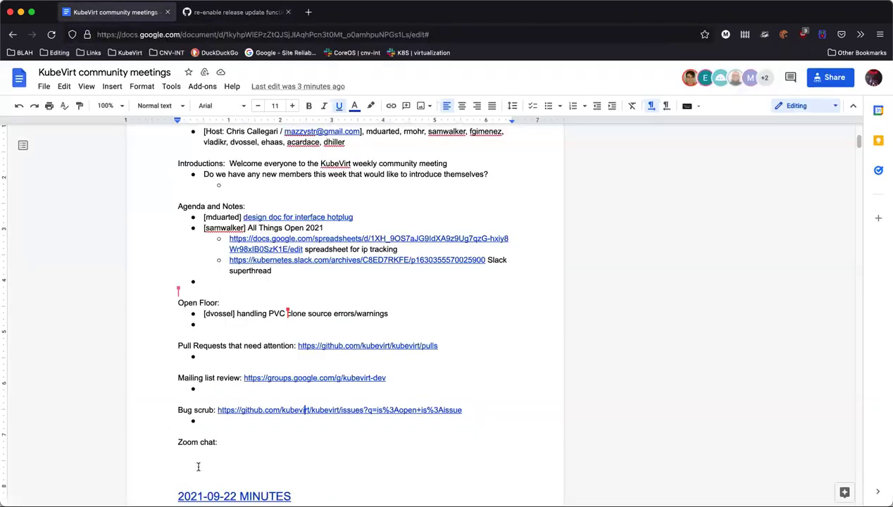
left_click(221, 421)
type("[")
key("super+v")
type("]")
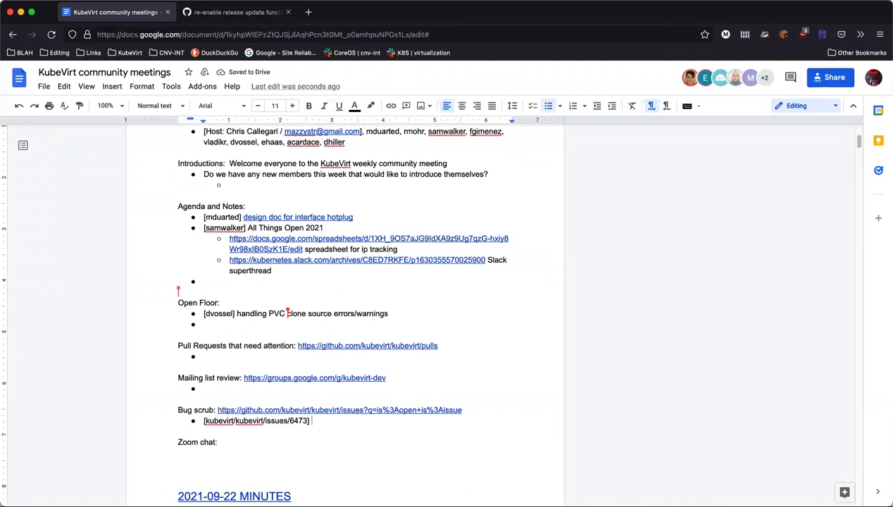
type(" triage/accepted")
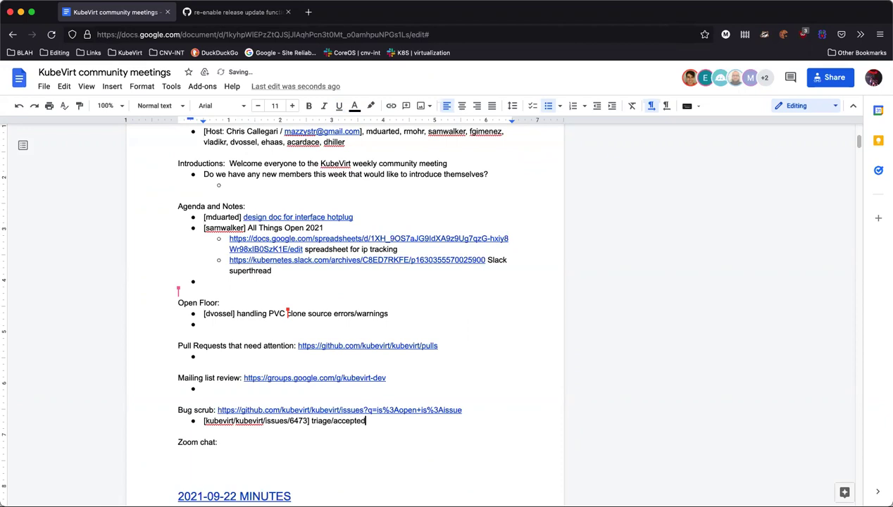
Start a second Bug scrub bullet with '[' and return to GitHub's open issues list
key("Return")
type("[")
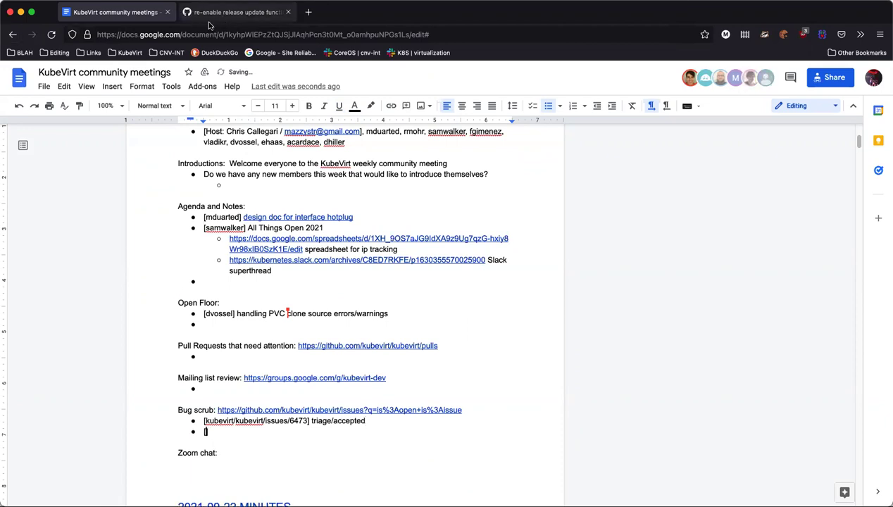
left_click(201, 19)
left_click(12, 34)
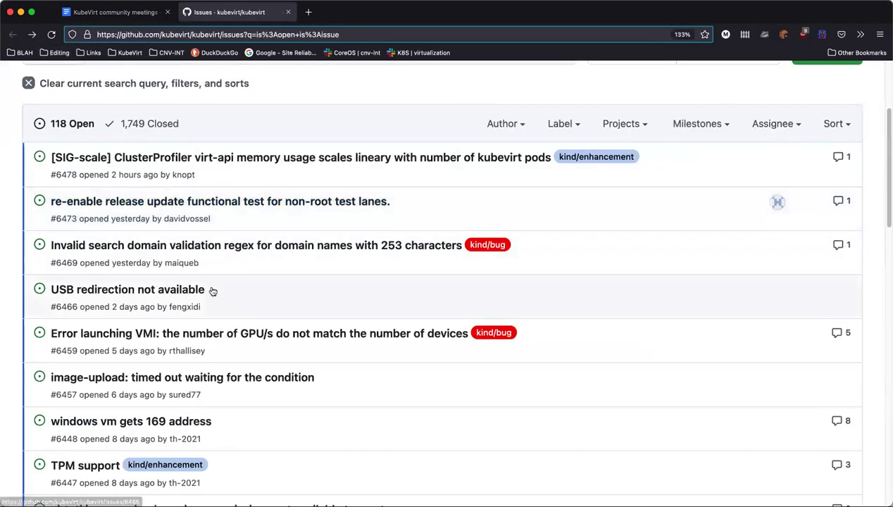
Locate issue #6466 'USB redirection not available' in the open issues list
mouse_move(200, 292)
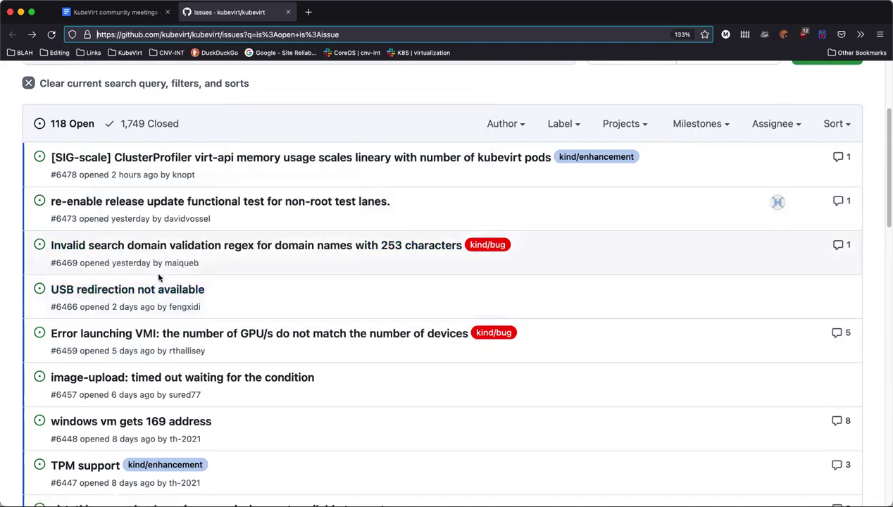
mouse_move(162, 293)
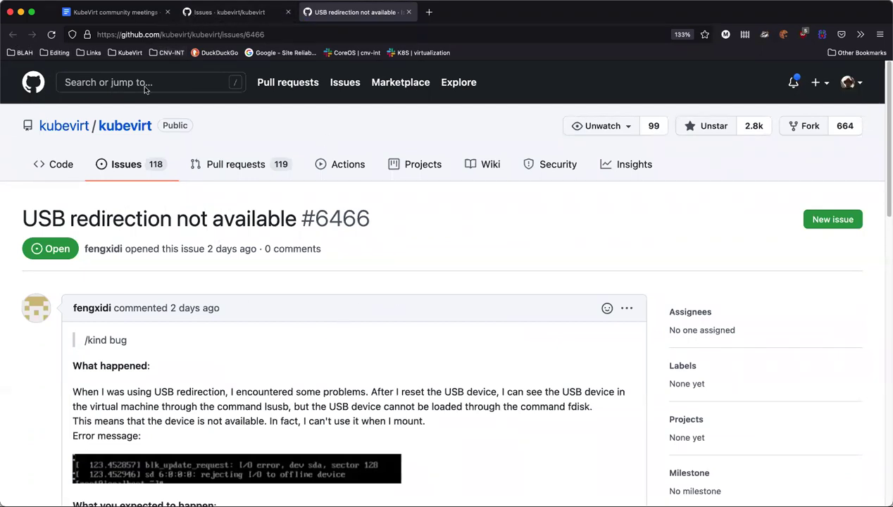
scroll(185, 303, "down", 3)
scroll(231, 363, "down", 5)
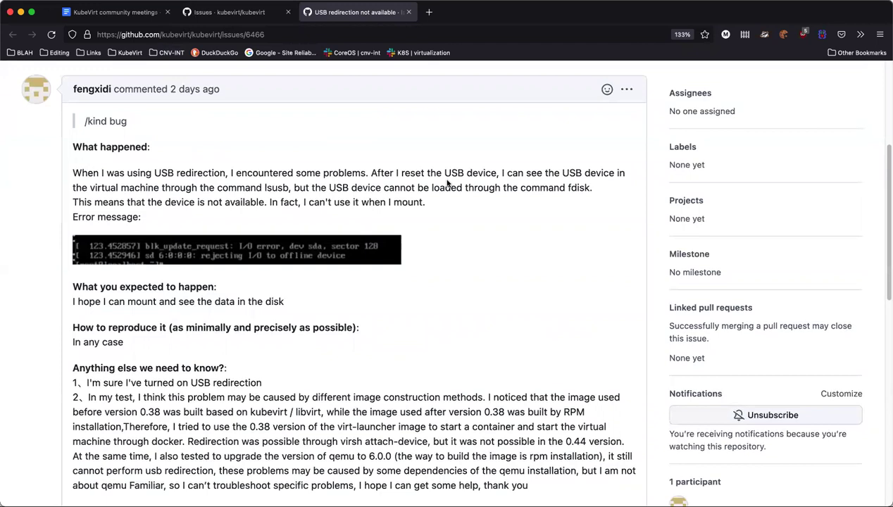
scroll(455, 187, "down", 1)
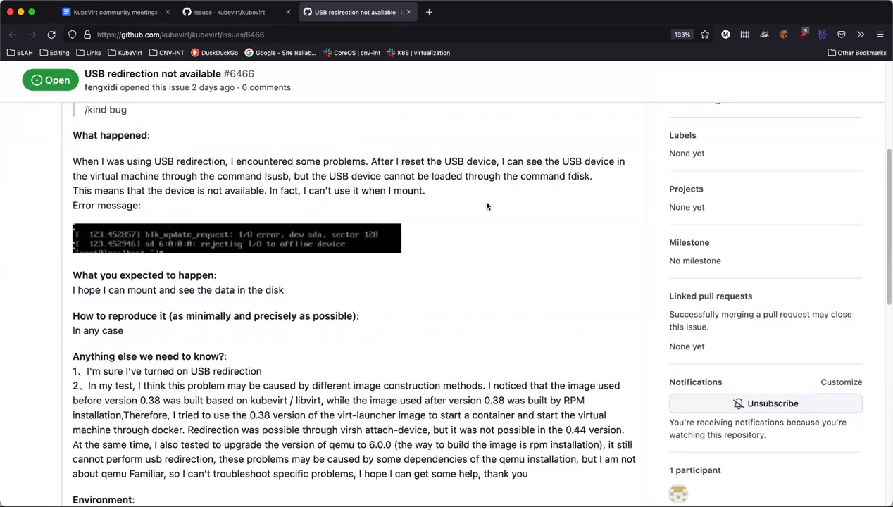
scroll(509, 195, "down", 2)
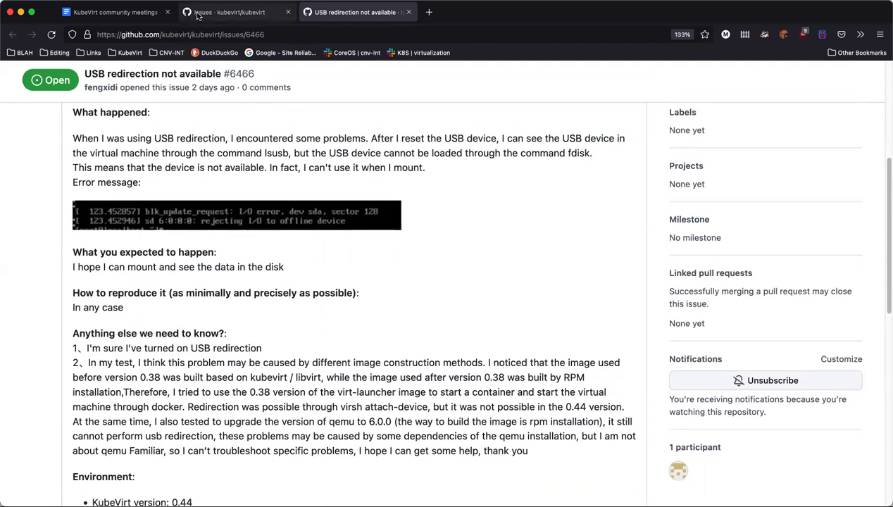
left_click(197, 14)
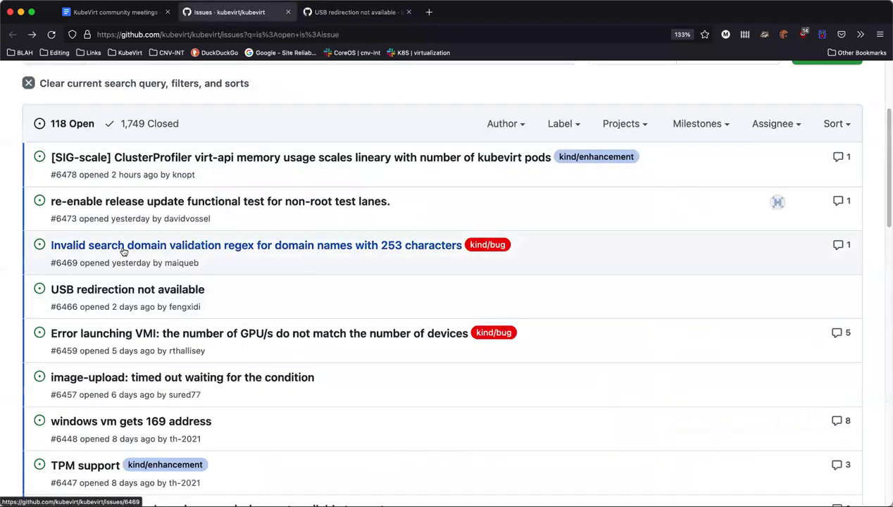
mouse_move(174, 251)
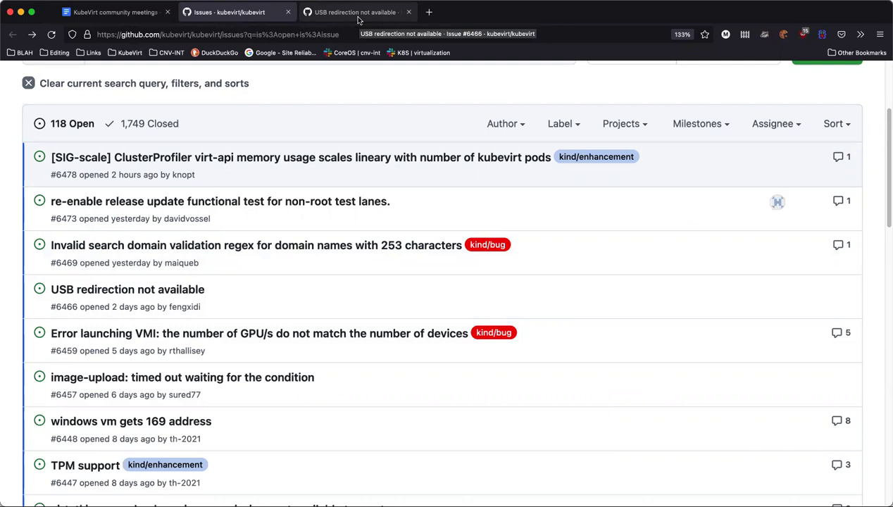
left_click(359, 16)
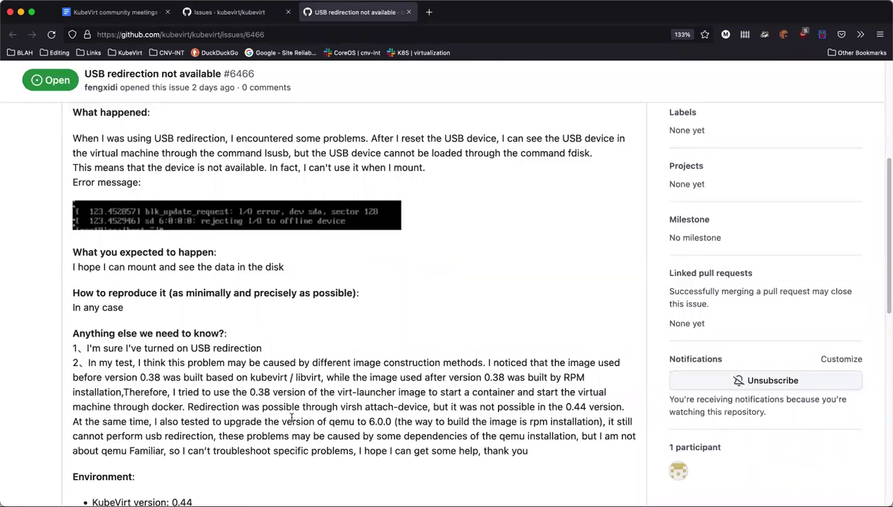
scroll(291, 417, "down", 5)
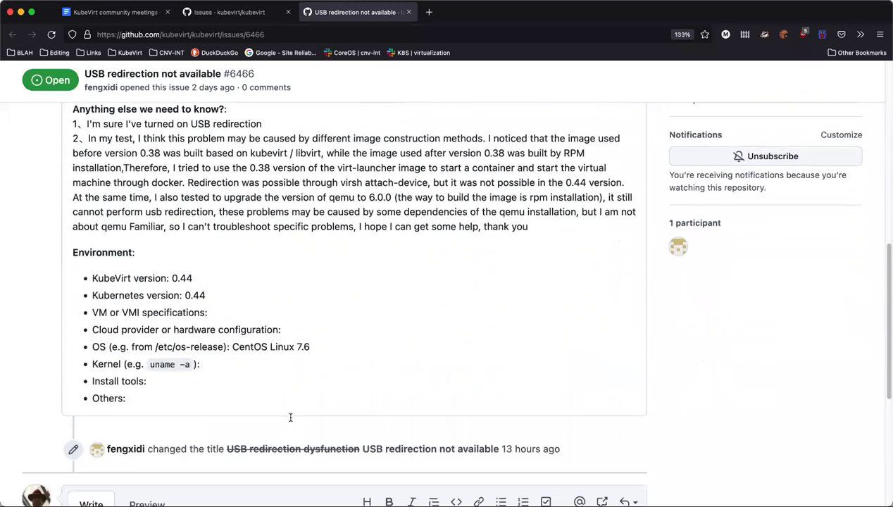
Post a comment on issue #6466 mentioning a maintainer: 'Can you take a look at this?'
scroll(290, 418, "down", 3)
left_click(159, 420)
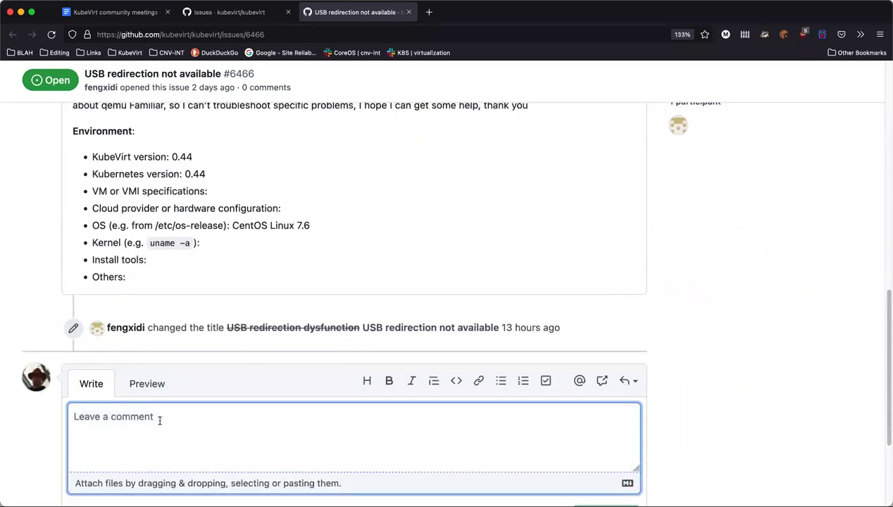
type("@vi")
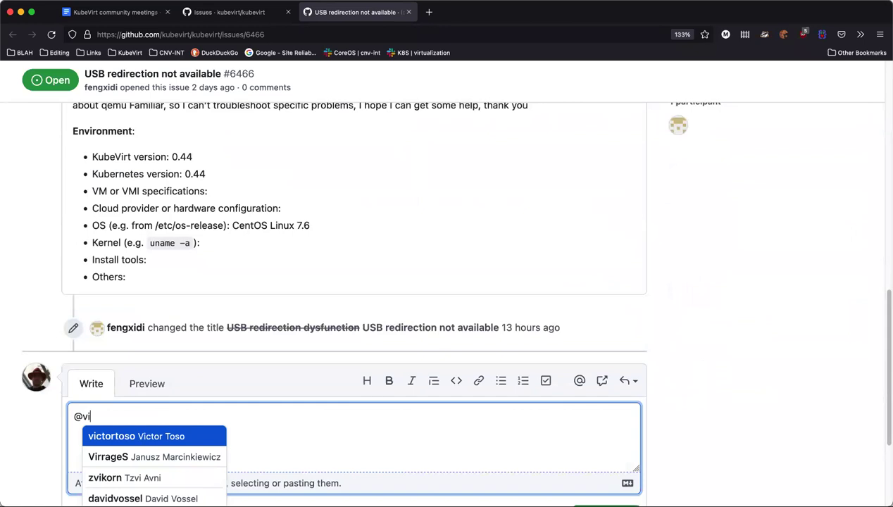
type("ctor")
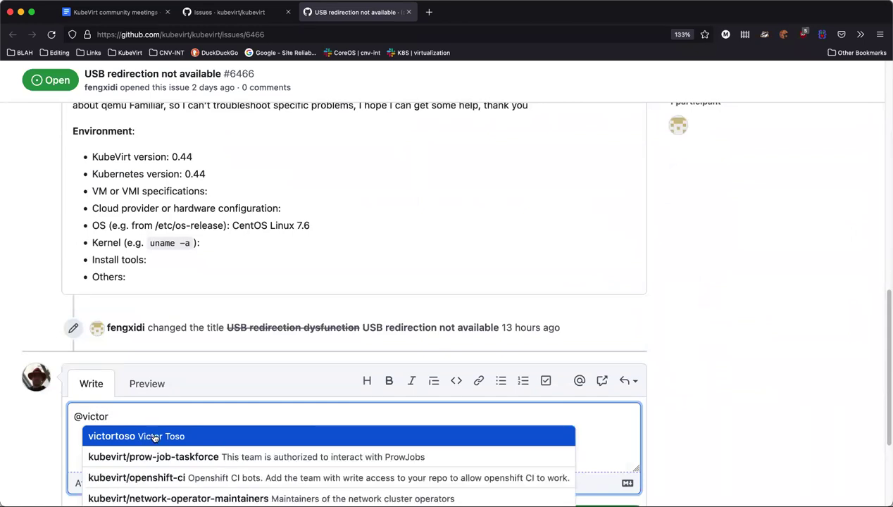
left_click(158, 435)
type("Can")
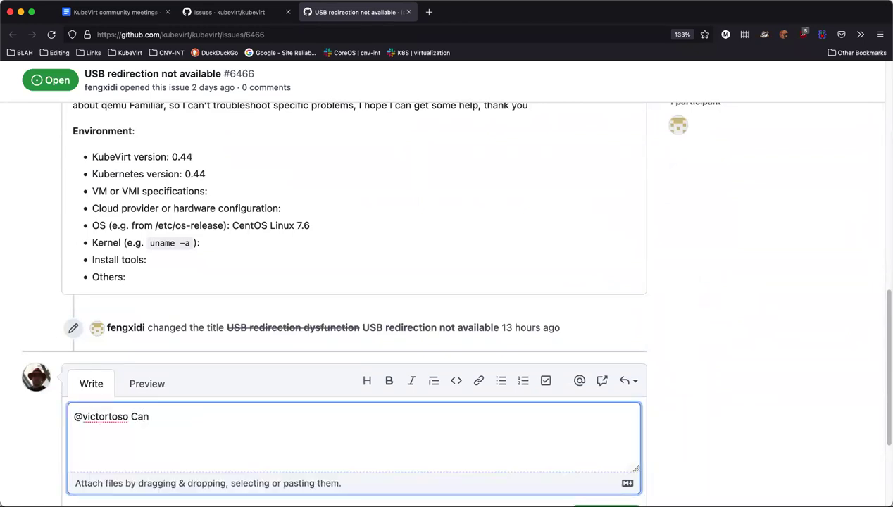
type(" you take a look at this?")
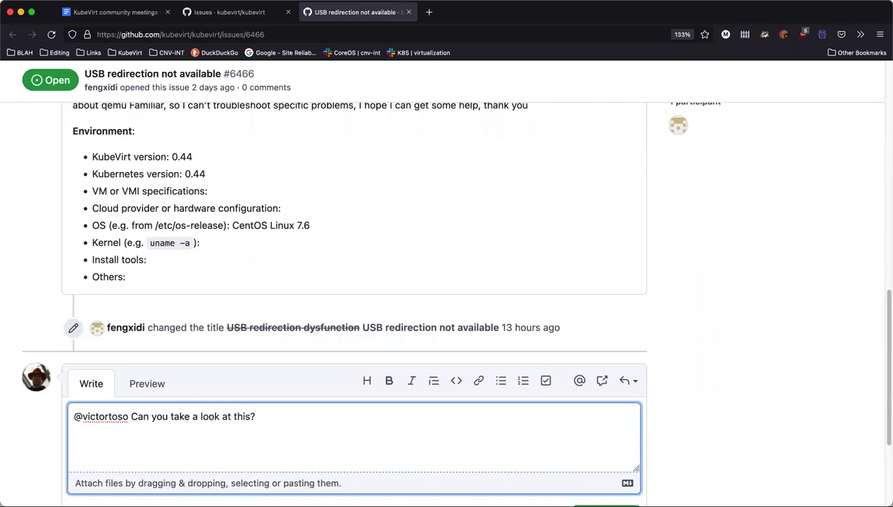
scroll(598, 422, "down", 2)
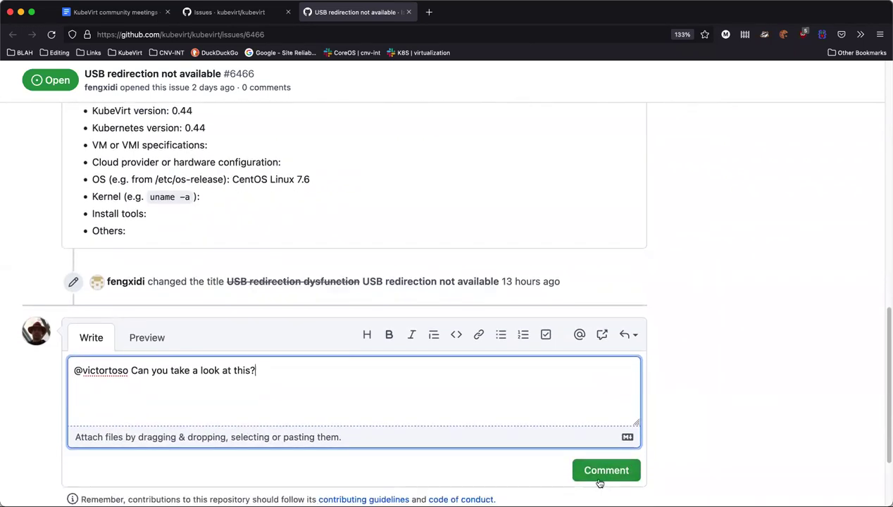
left_click(598, 477)
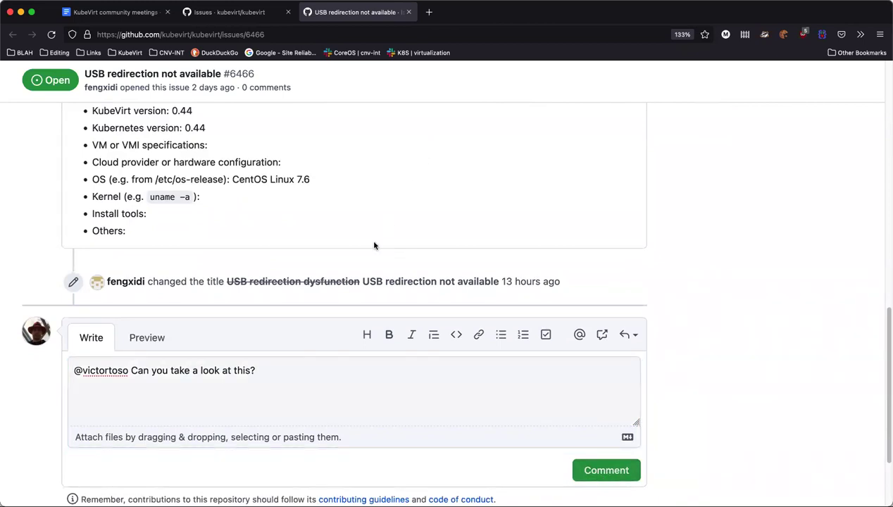
Scroll through the issue down to the empty comment box
scroll(242, 255, "up", 6)
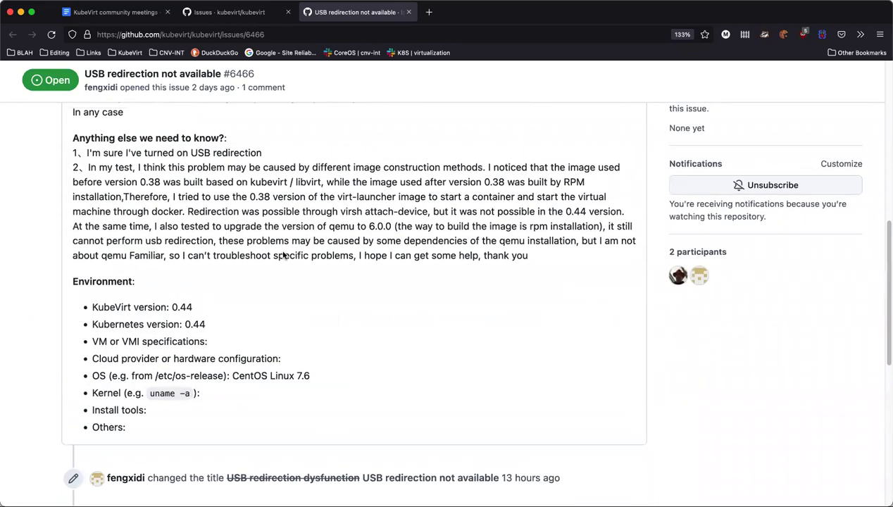
scroll(288, 256, "down", 1)
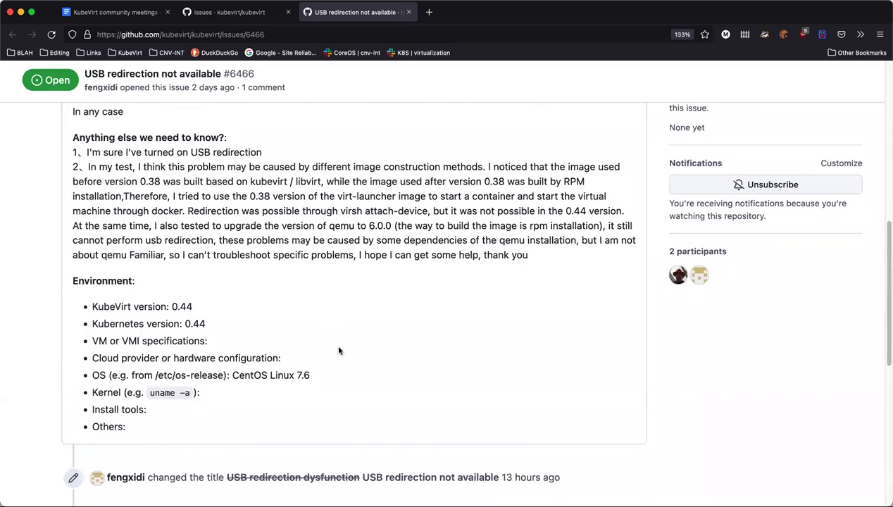
scroll(338, 342, "up", 10)
scroll(554, 359, "down", 12)
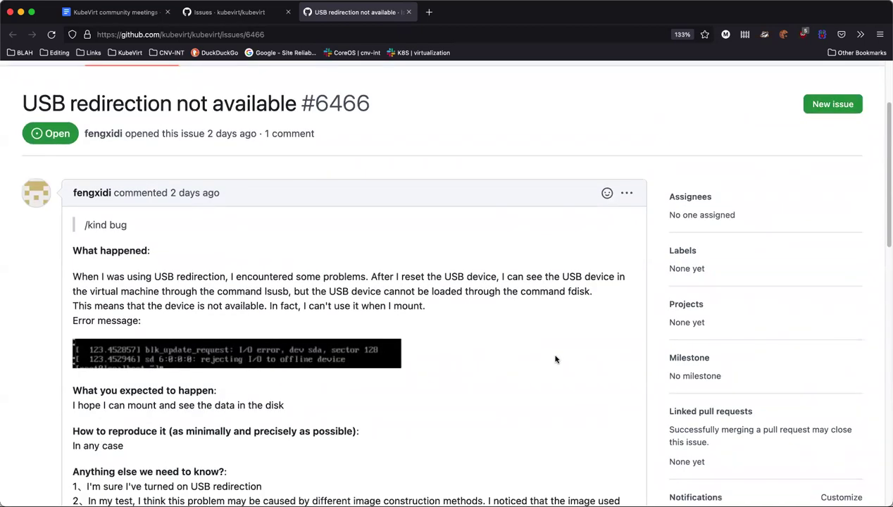
scroll(291, 362, "down", 4)
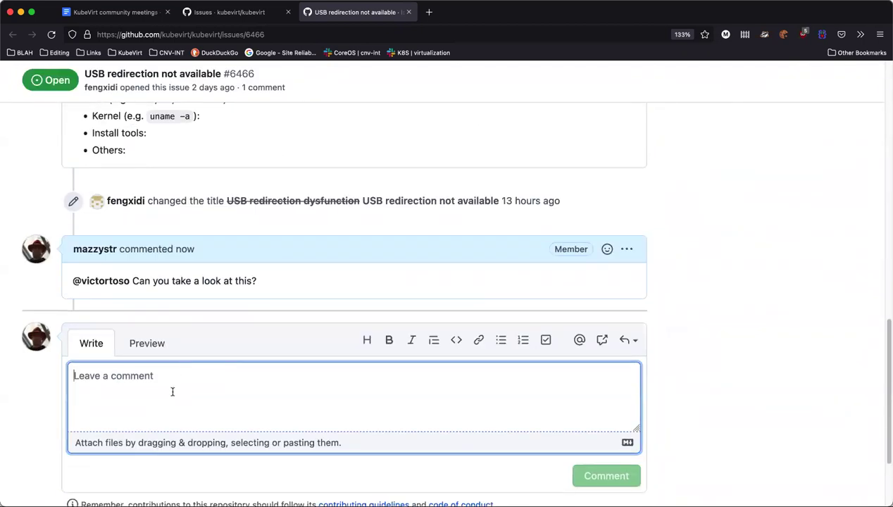
Post a '/kind bug' comment on issue #6466 so the bot adds the kind/bug label
type("/kind")
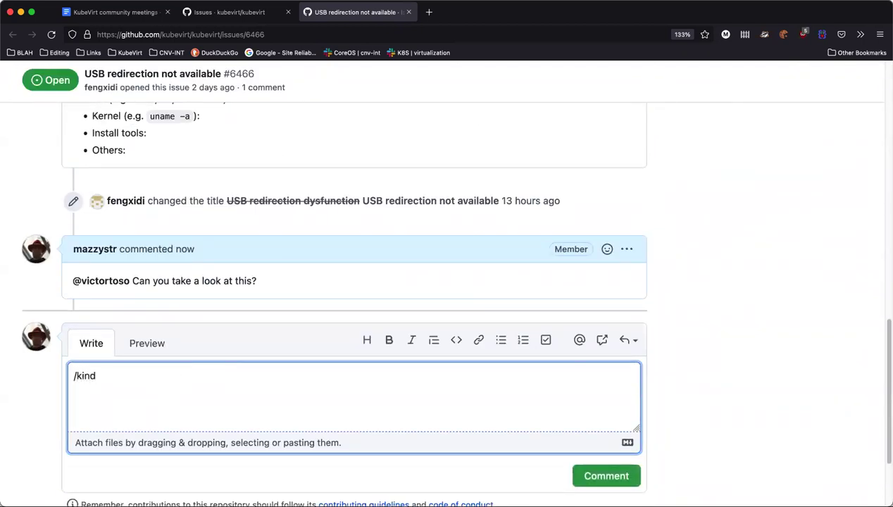
type("/bug")
left_click(99, 375)
key("BackSpace")
left_click(636, 474)
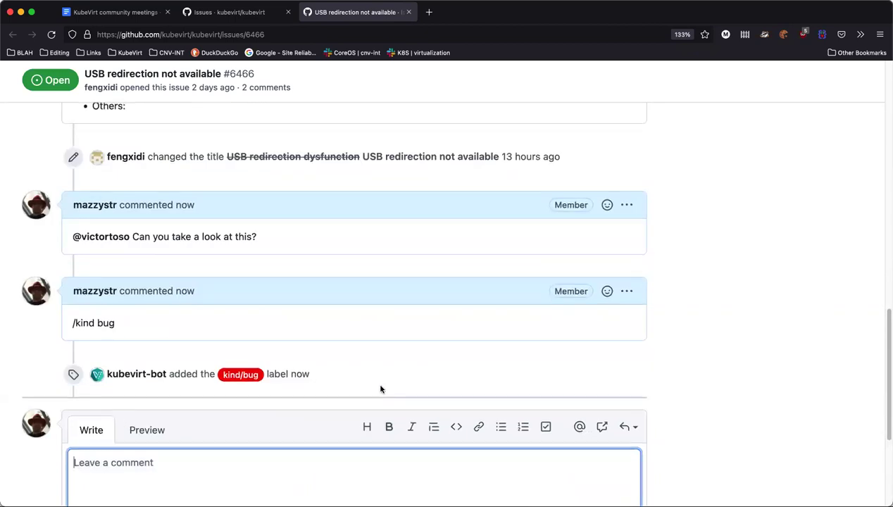
scroll(296, 268, "up", 1)
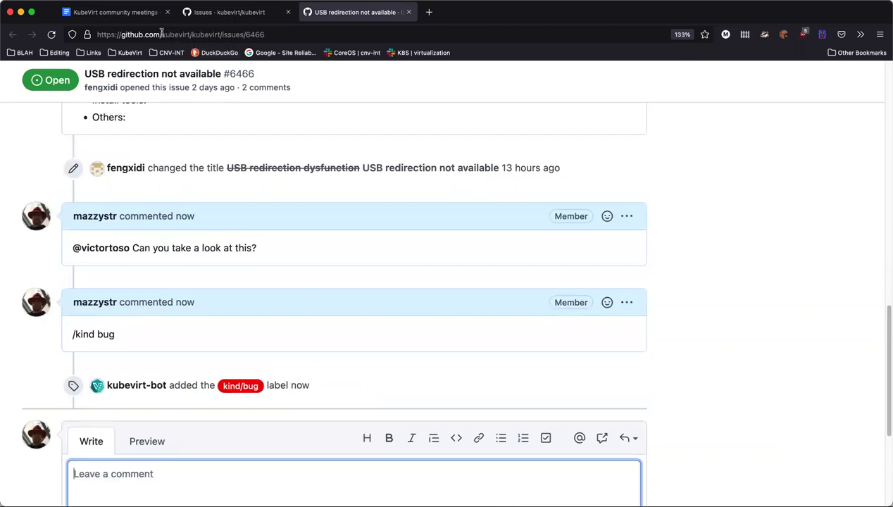
scroll(234, 200, "up", 10)
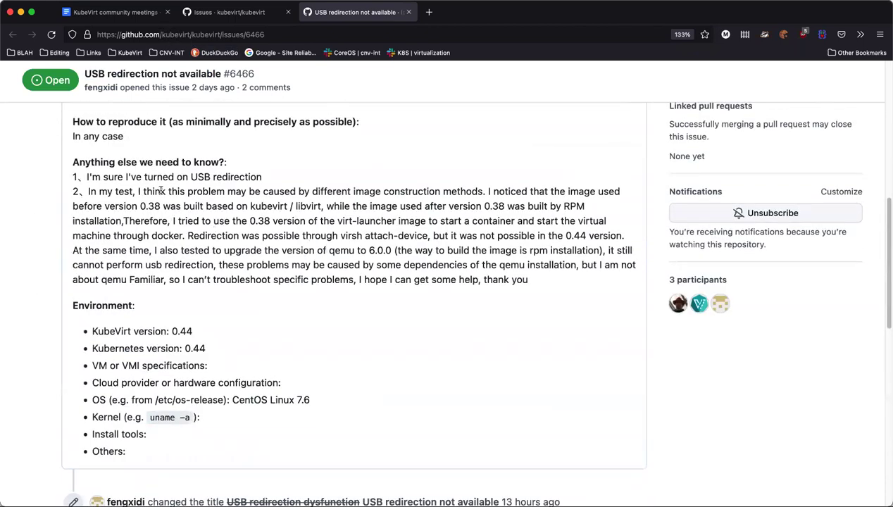
scroll(433, 235, "up", 5)
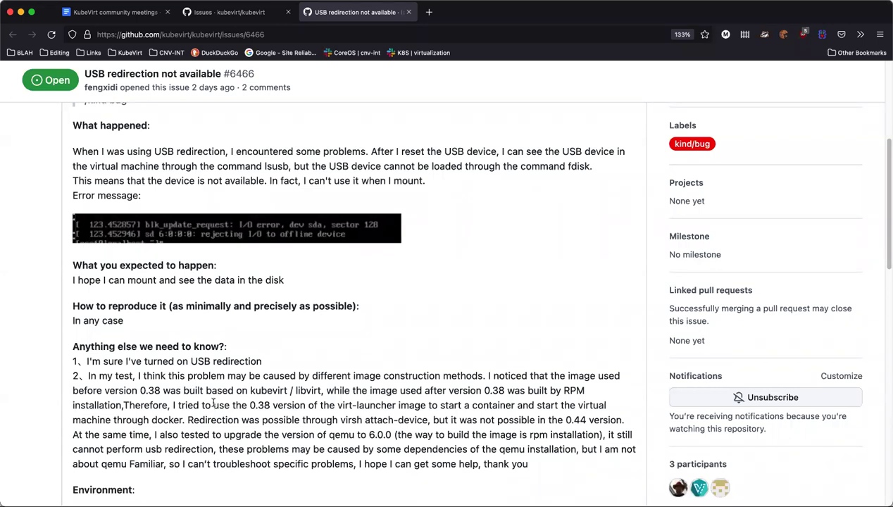
Add '[kubevirt/kubevirt/issues/6466] needs-more-information' to the Bug scrub list and start a new bullet
left_click_drag(161, 35, 289, 34)
key("super+c")
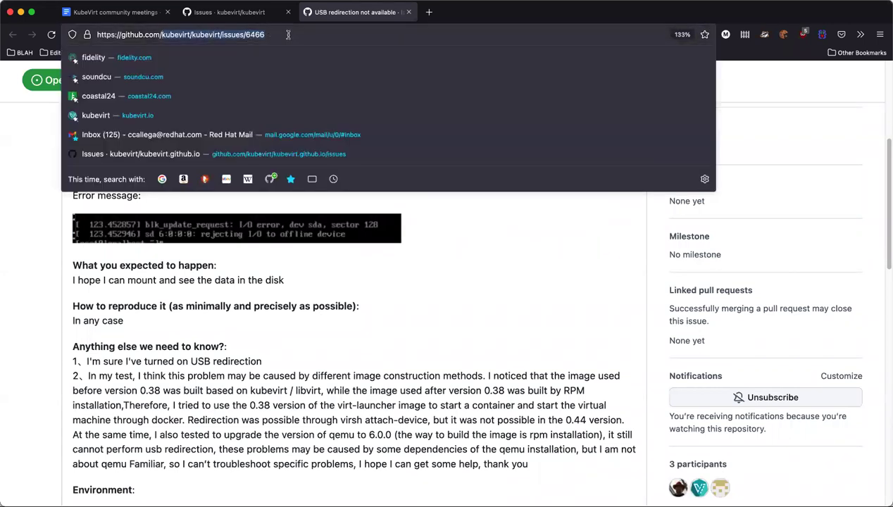
left_click(262, 447)
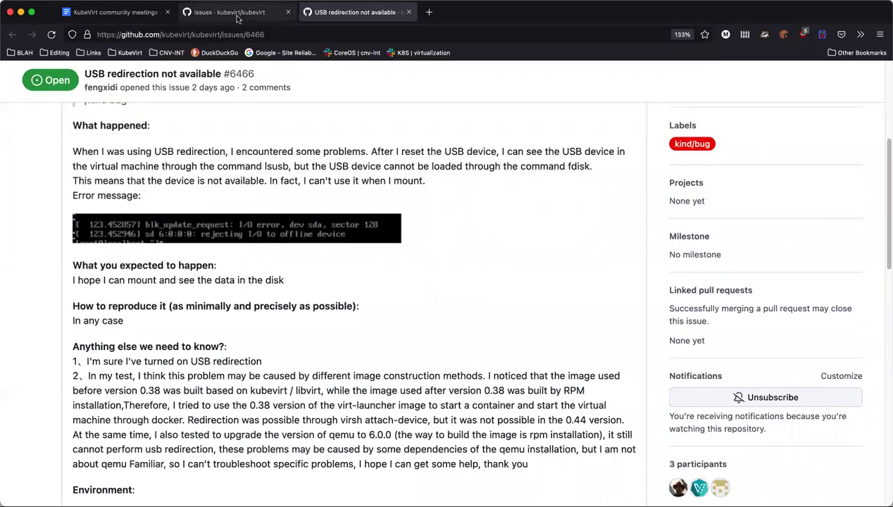
left_click(100, 13)
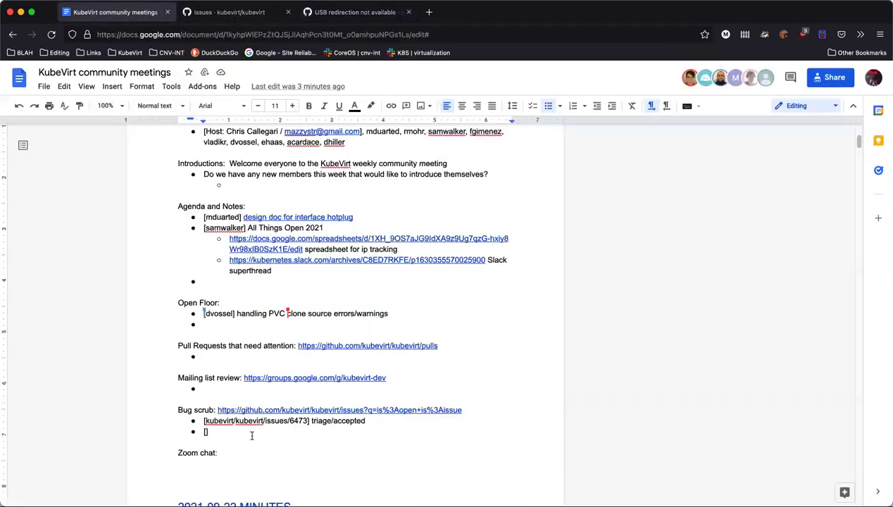
type("[")
key("super+v")
type("] ")
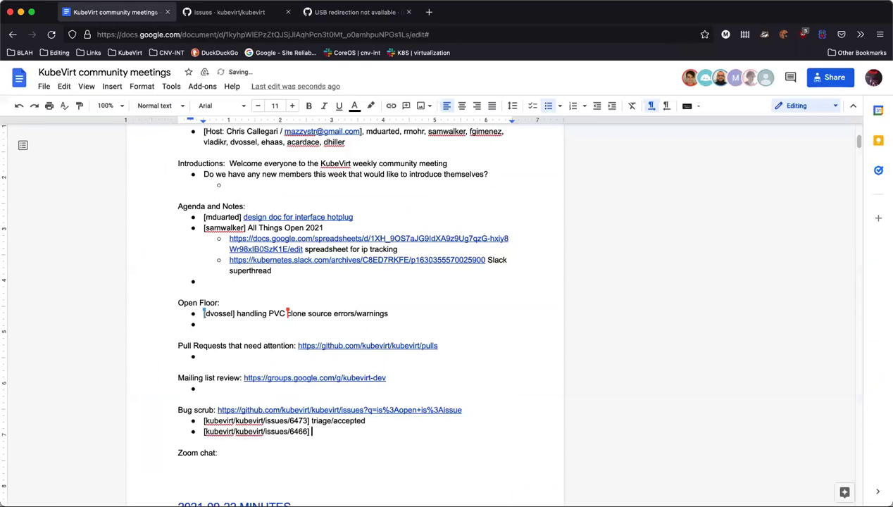
type("needs-more-information")
key("Return")
Close the tab for the USB redirection issue #6466
type("[")
left_click(330, 13)
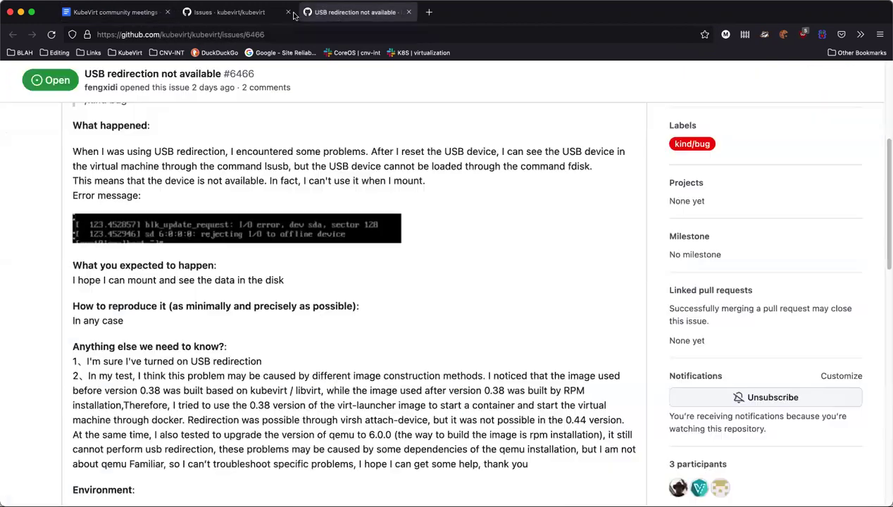
key("super+w")
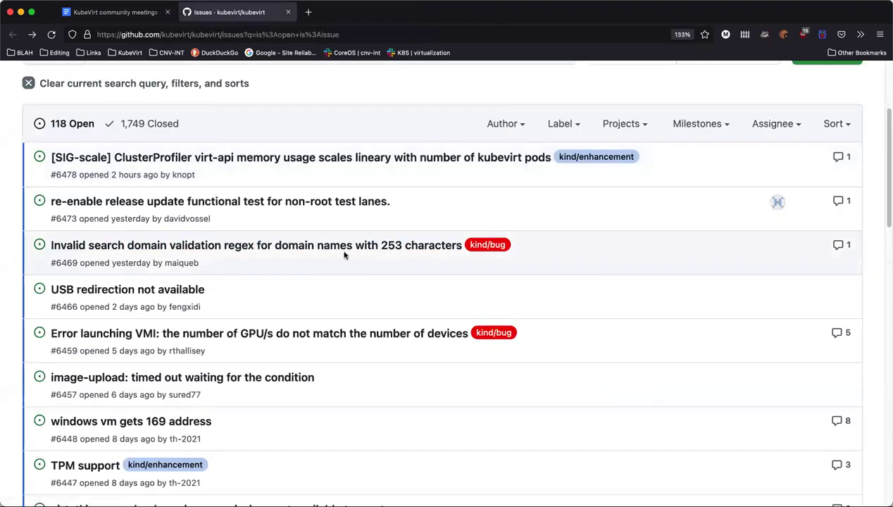
Open issue #6469 on invalid search-domain regex validation and read through it
left_click(159, 249)
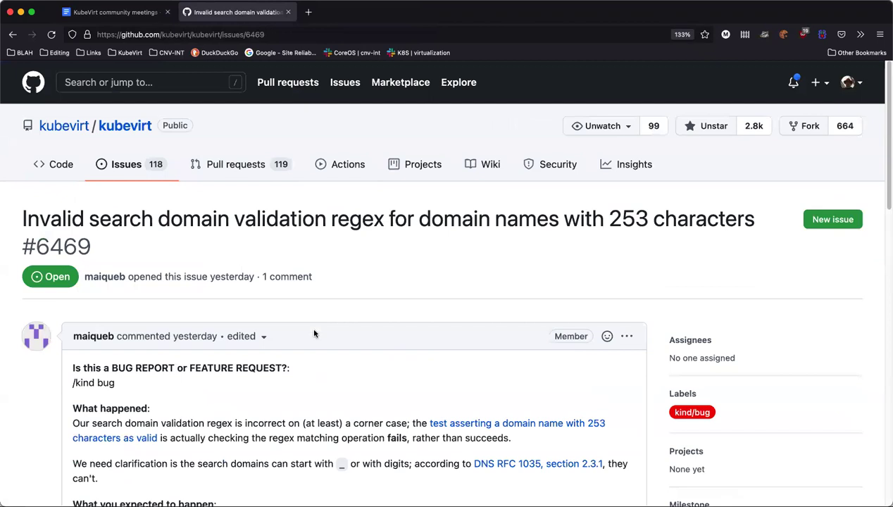
scroll(311, 331, "down", 2)
scroll(313, 349, "down", 5)
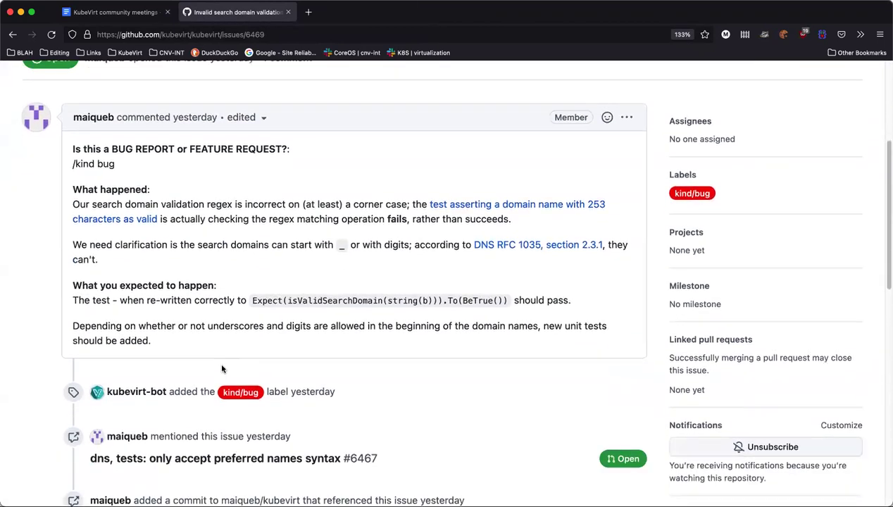
scroll(220, 382, "down", 5)
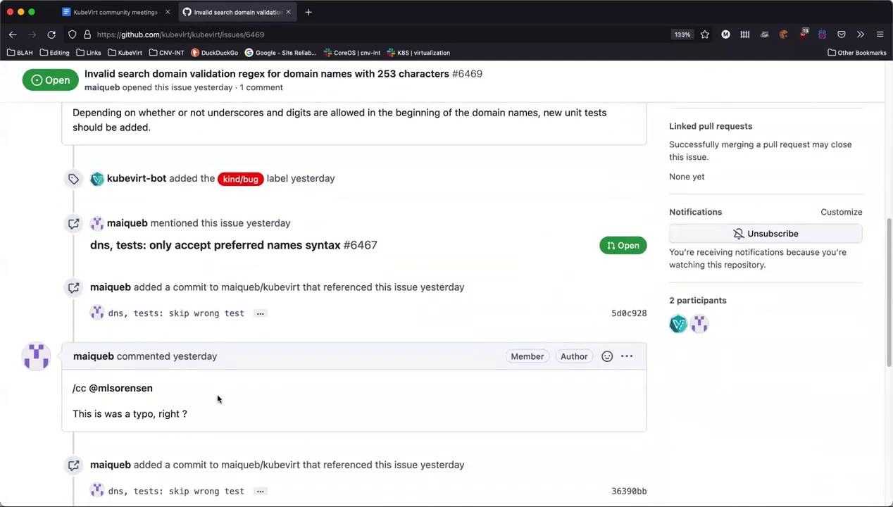
scroll(146, 386, "down", 3)
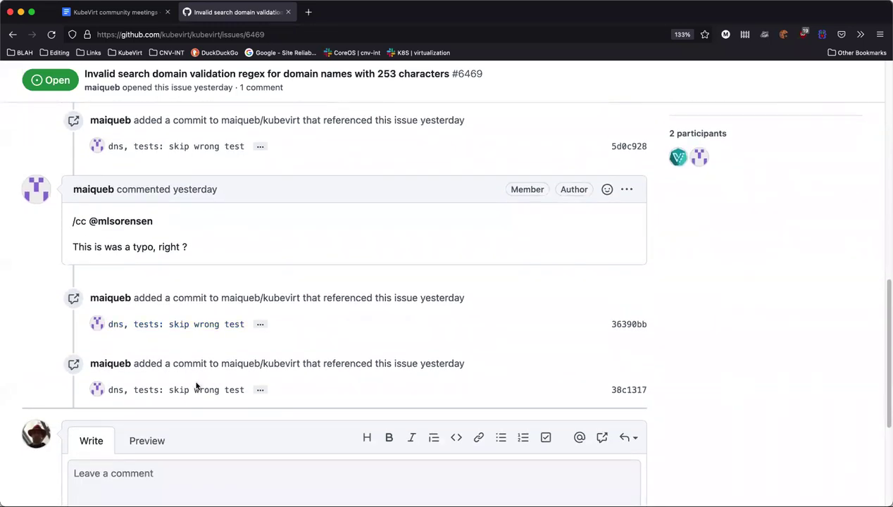
scroll(205, 377, "down", 1)
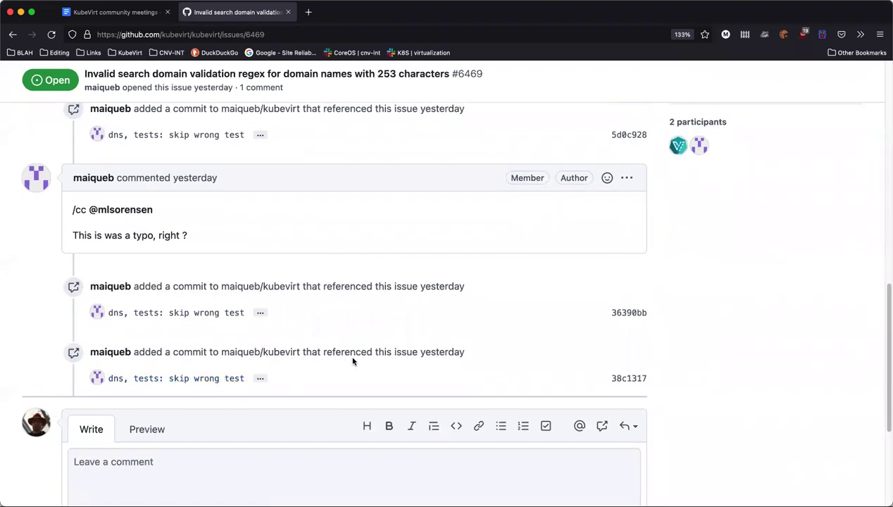
scroll(363, 364, "up", 15)
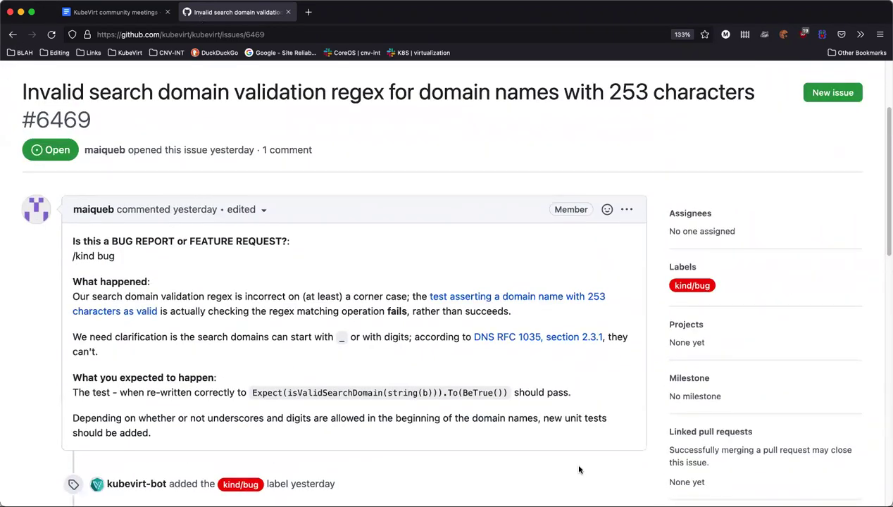
Go back to the kubevirt/kubevirt open issues list and browse the entries
left_click(12, 34)
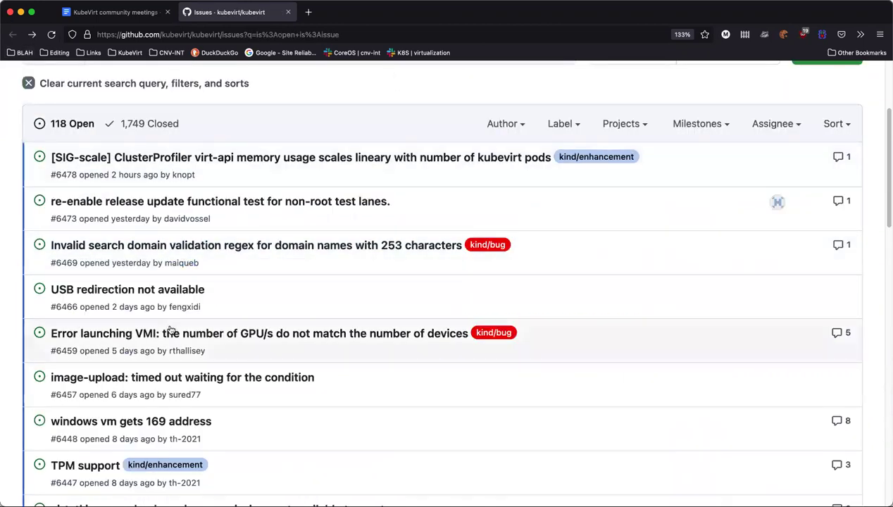
scroll(169, 349, "down", 1)
mouse_move(174, 354)
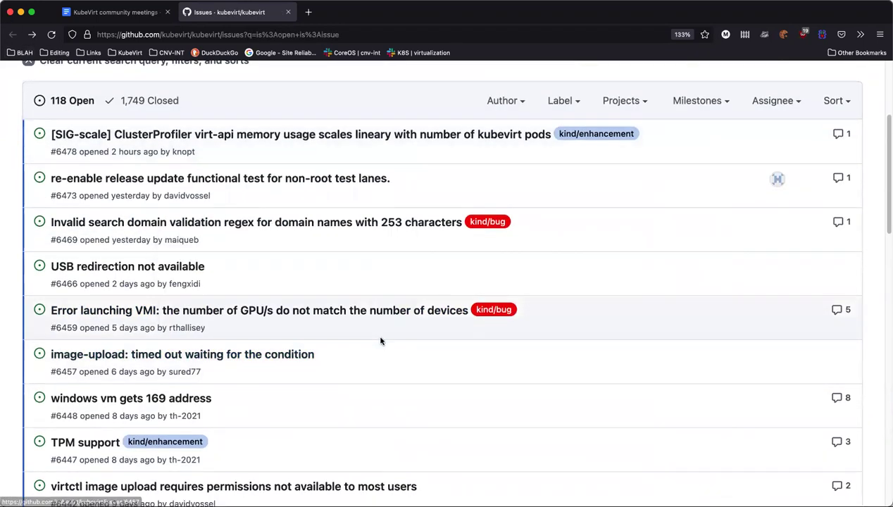
mouse_move(247, 311)
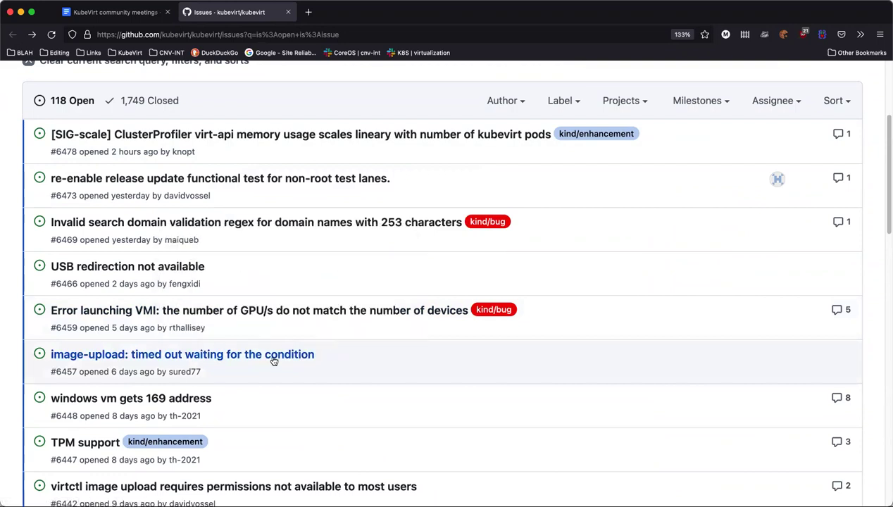
scroll(180, 320, "down", 1)
mouse_move(120, 324)
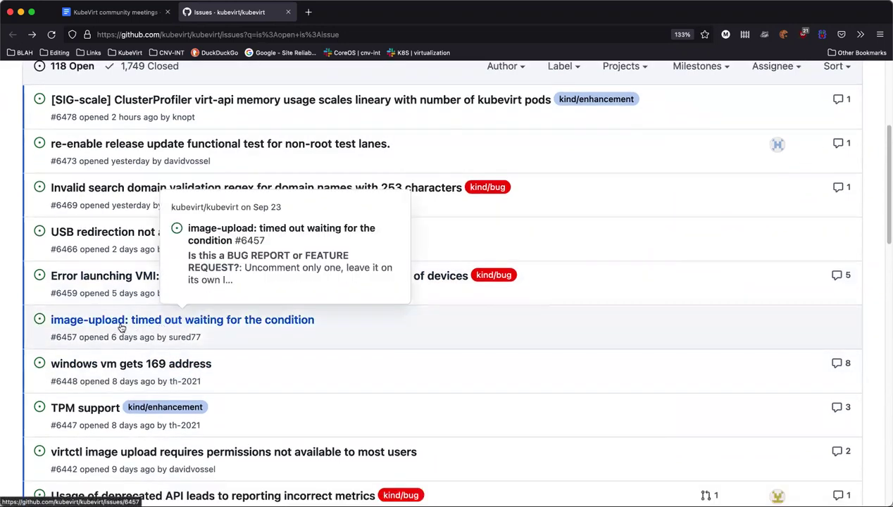
left_click(278, 323, "super")
scroll(388, 272, "down", 8)
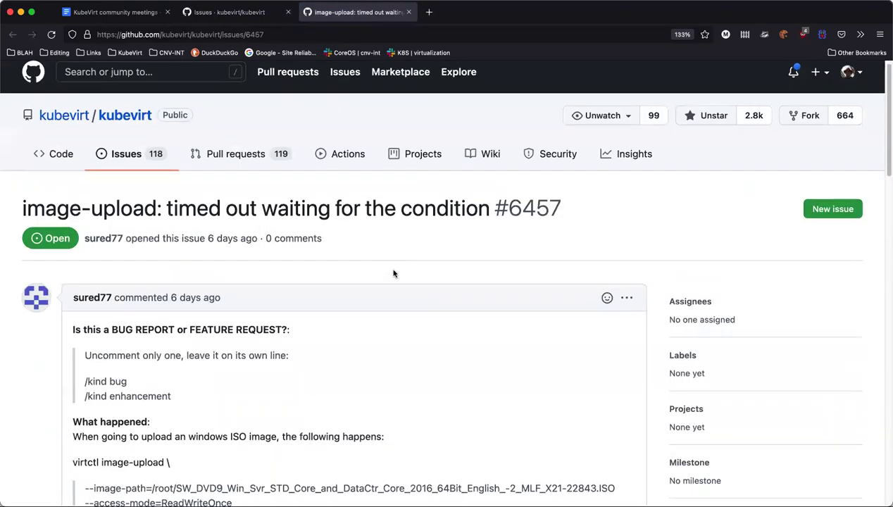
scroll(393, 273, "down", 2)
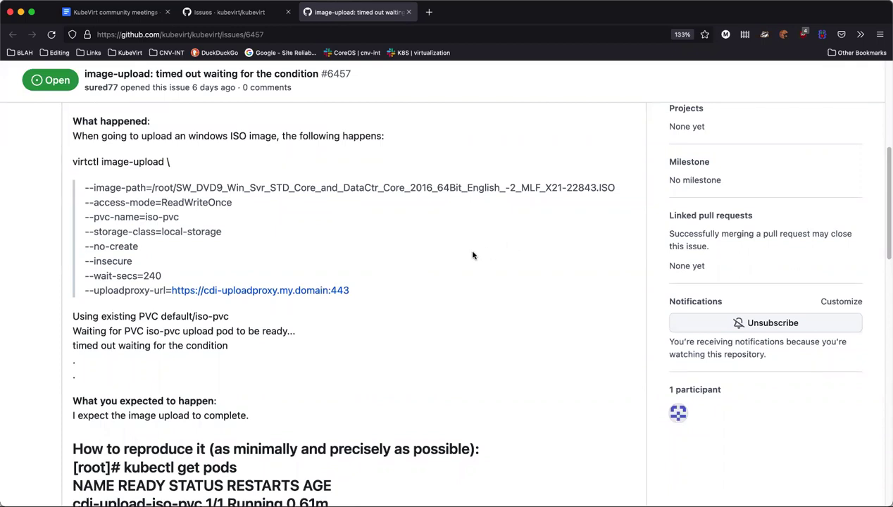
scroll(471, 258, "down", 1)
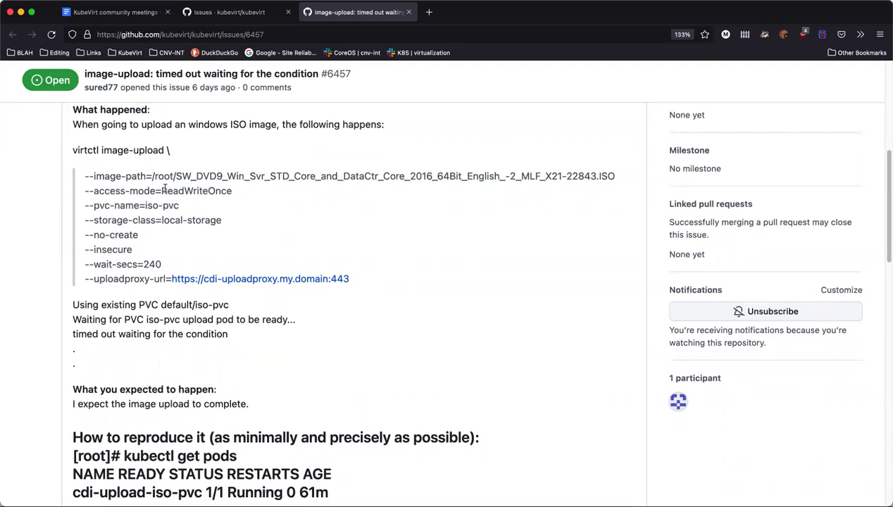
left_click_drag(84, 191, 259, 195)
scroll(259, 200, "down", 10)
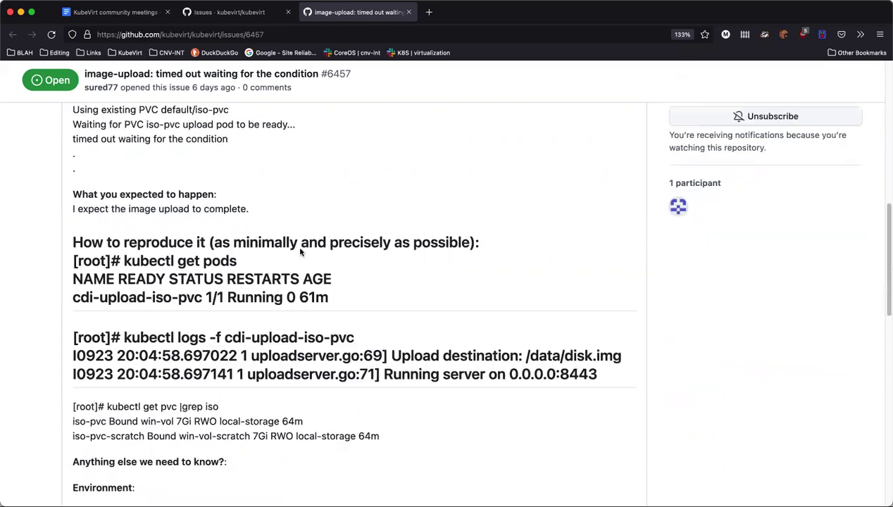
scroll(206, 265, "down", 2)
scroll(214, 259, "up", 4)
scroll(352, 276, "up", 1)
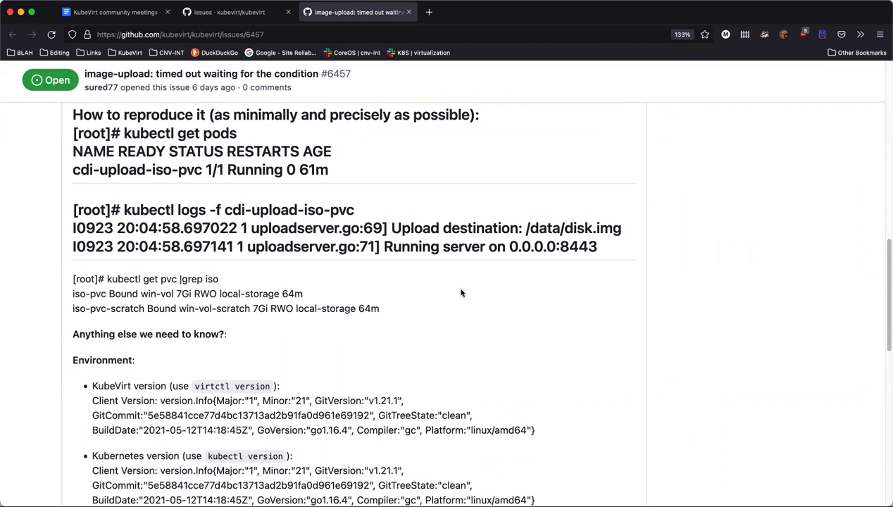
scroll(495, 309, "up", 1)
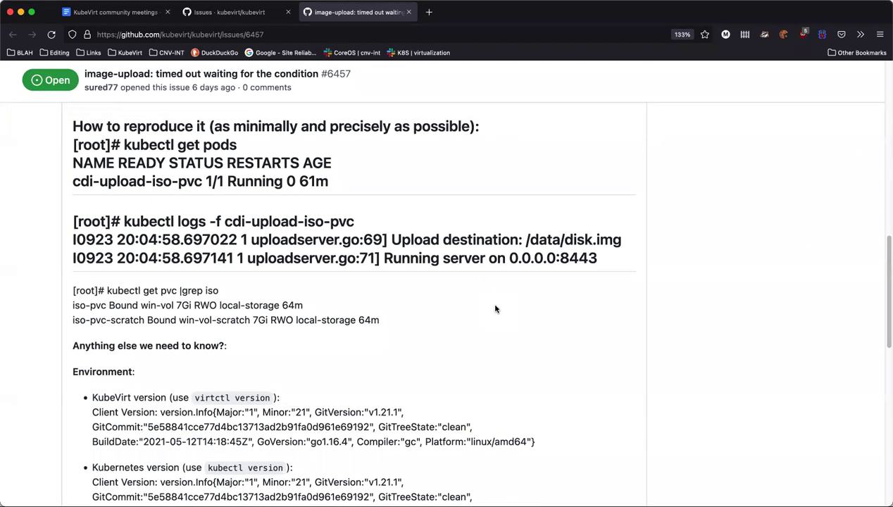
scroll(495, 308, "up", 15)
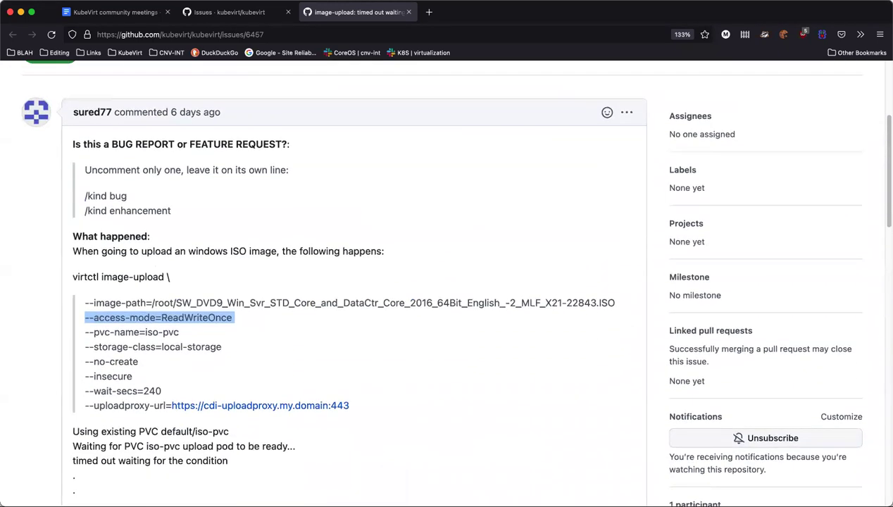
scroll(276, 423, "down", 1)
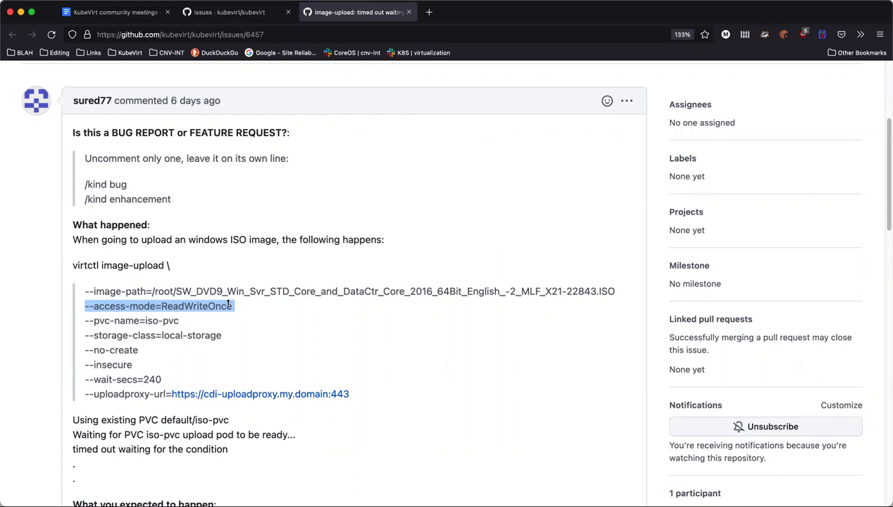
scroll(228, 304, "down", 1)
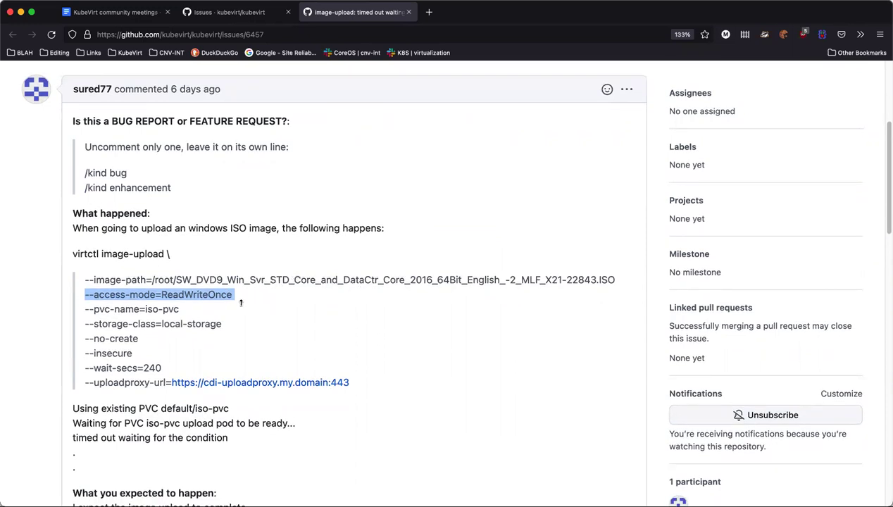
scroll(238, 348, "down", 5)
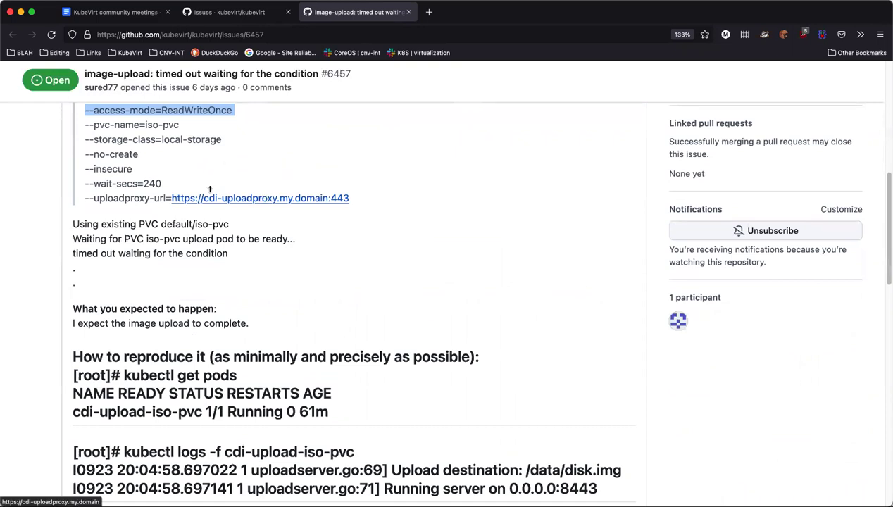
scroll(153, 246, "down", 2)
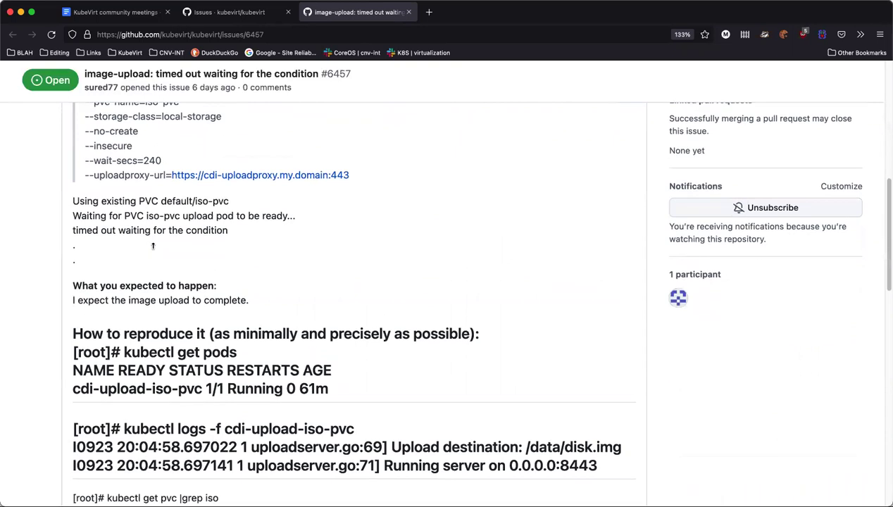
scroll(153, 246, "down", 5)
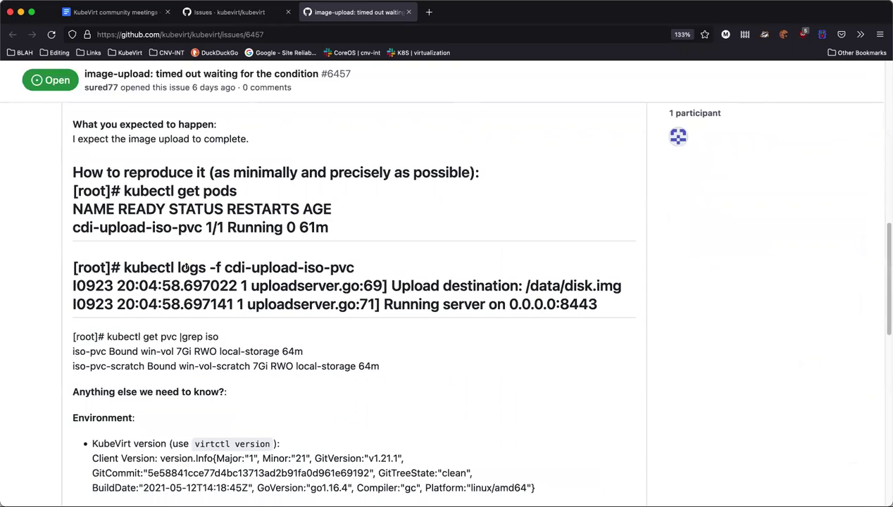
scroll(186, 268, "down", 4)
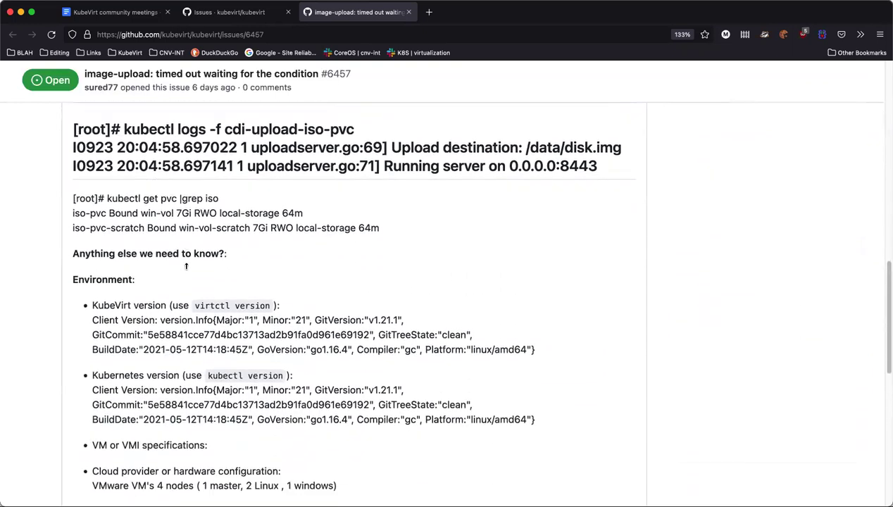
scroll(186, 266, "down", 3)
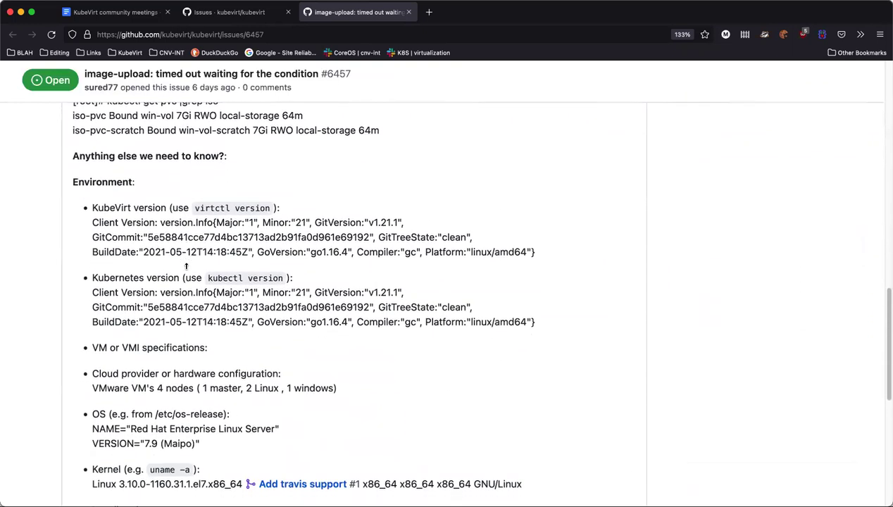
scroll(186, 266, "down", 2)
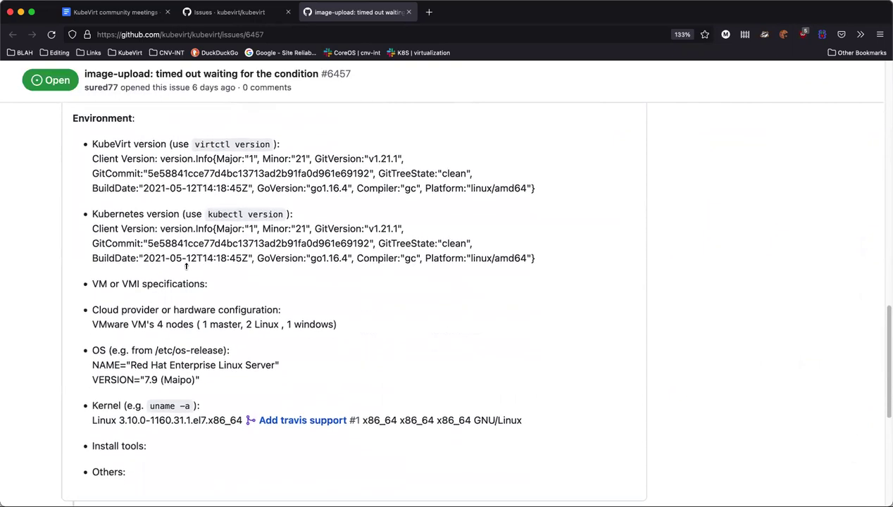
scroll(186, 267, "down", 1)
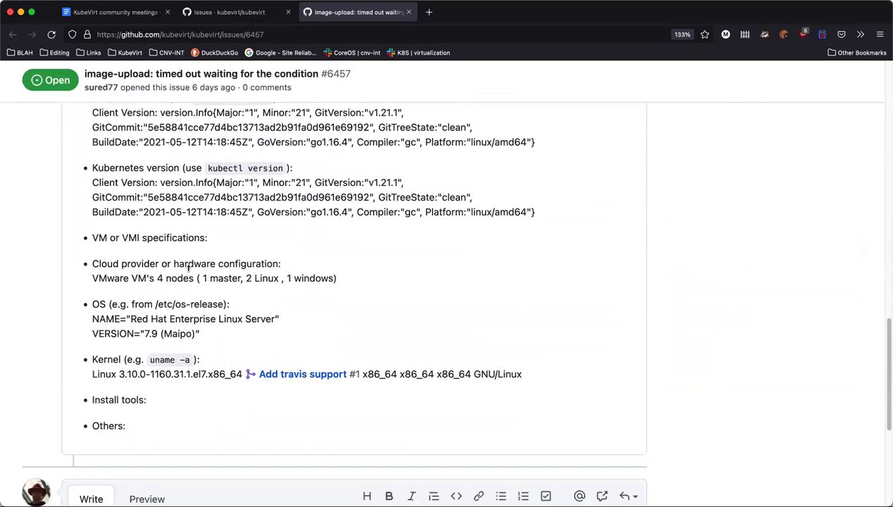
scroll(235, 262, "down", 1)
scroll(236, 262, "down", 1)
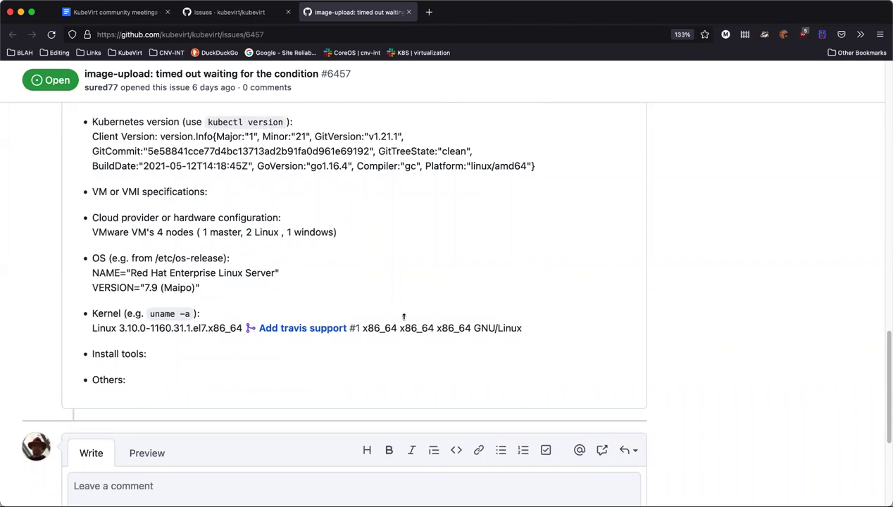
scroll(403, 317, "up", 10)
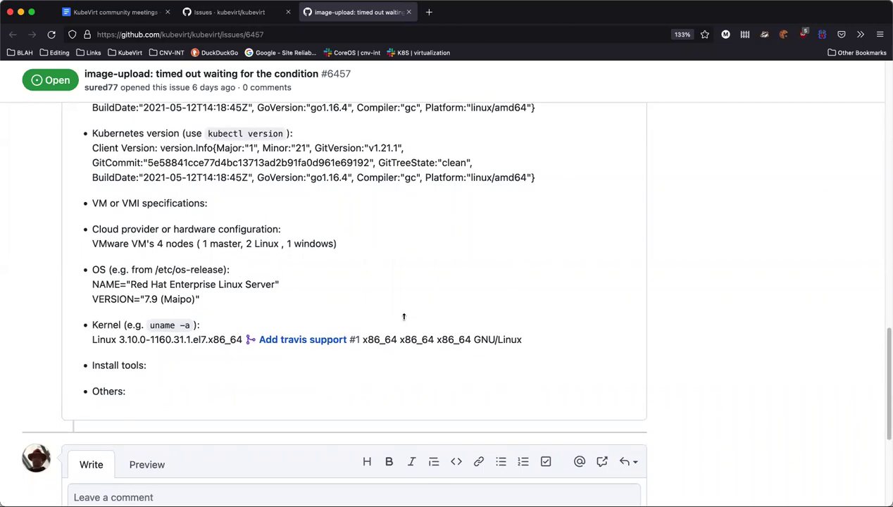
scroll(403, 316, "up", 3)
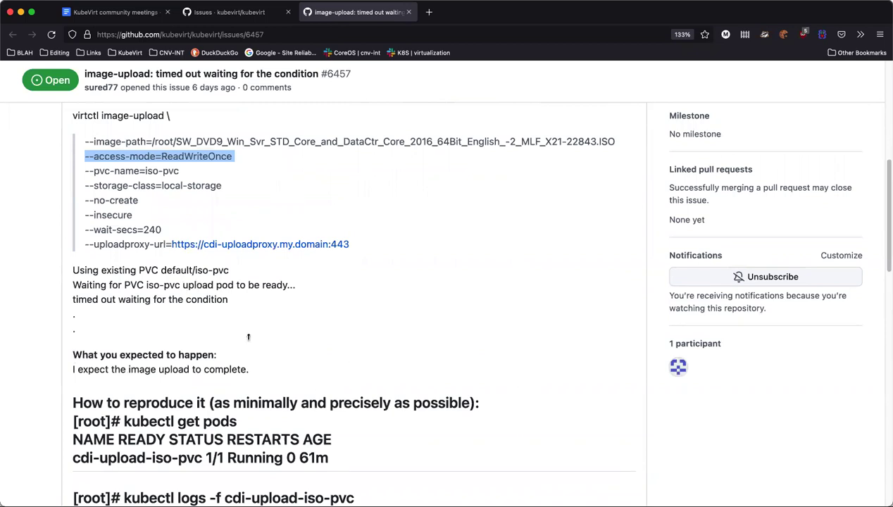
scroll(345, 383, "down", 5)
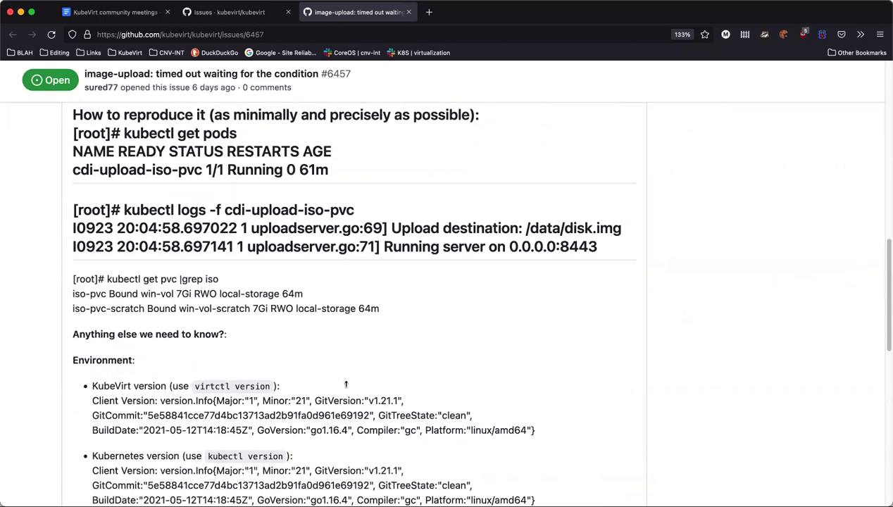
scroll(324, 383, "down", 1)
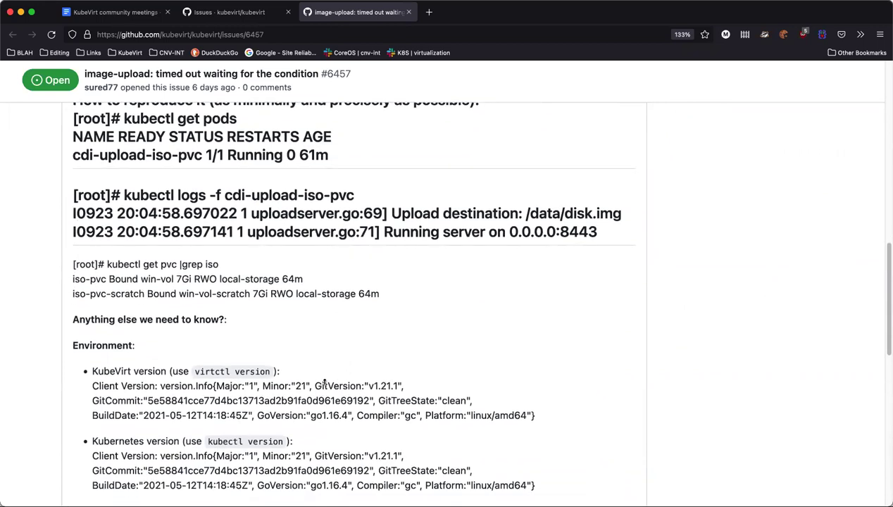
scroll(324, 382, "down", 1)
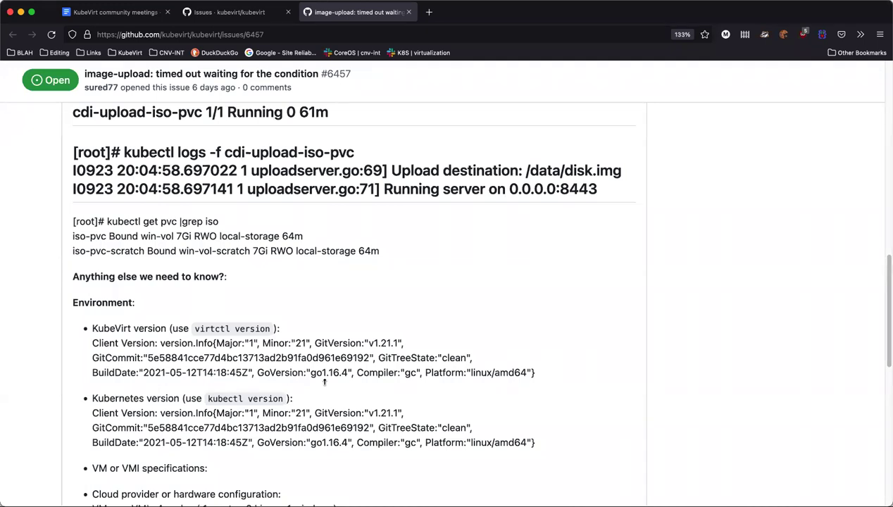
scroll(324, 381, "down", 1)
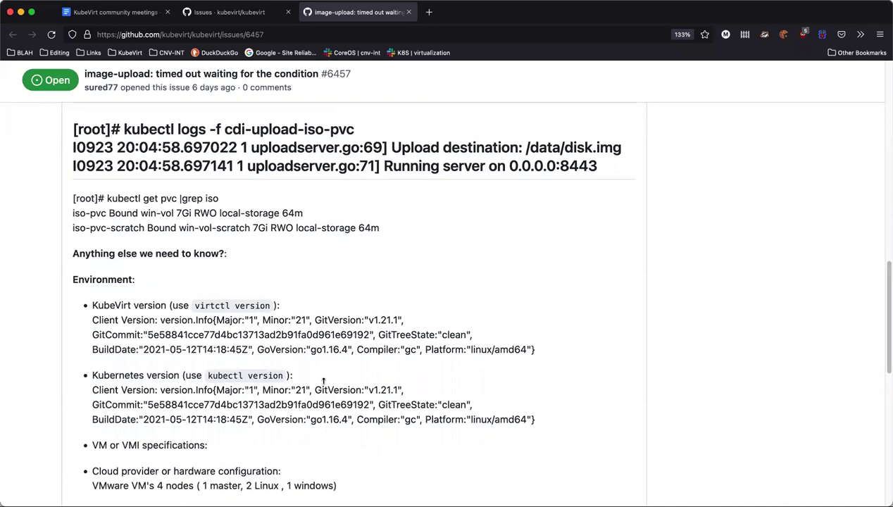
scroll(325, 381, "down", 10)
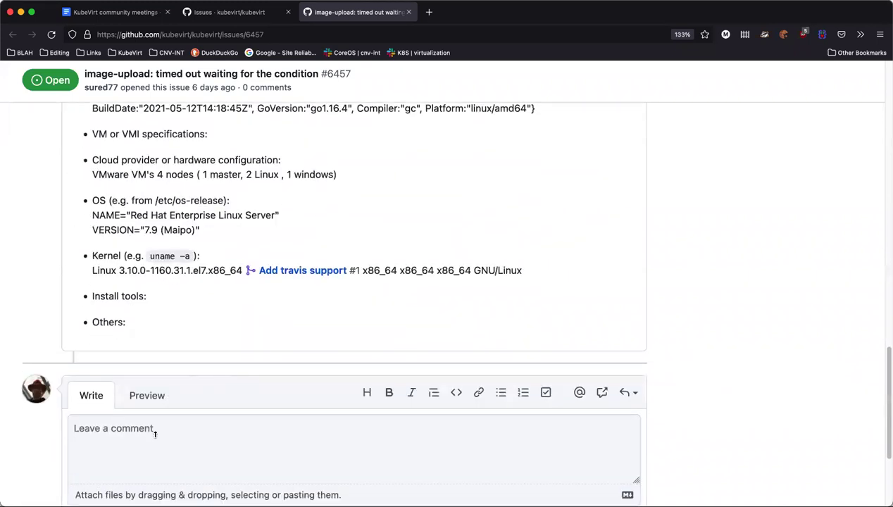
Begin a comment on issue #6457 with an @ mention of the maintainer's username
left_click(155, 469)
type("@")
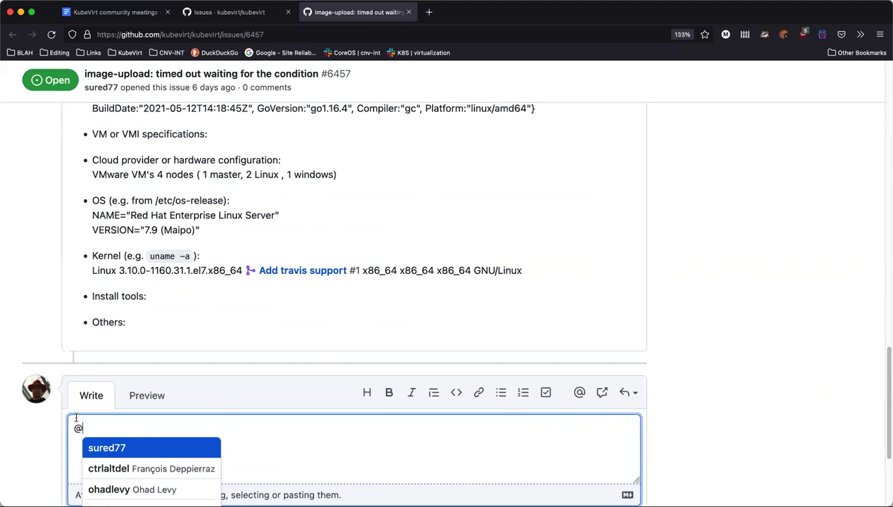
left_click(357, 438)
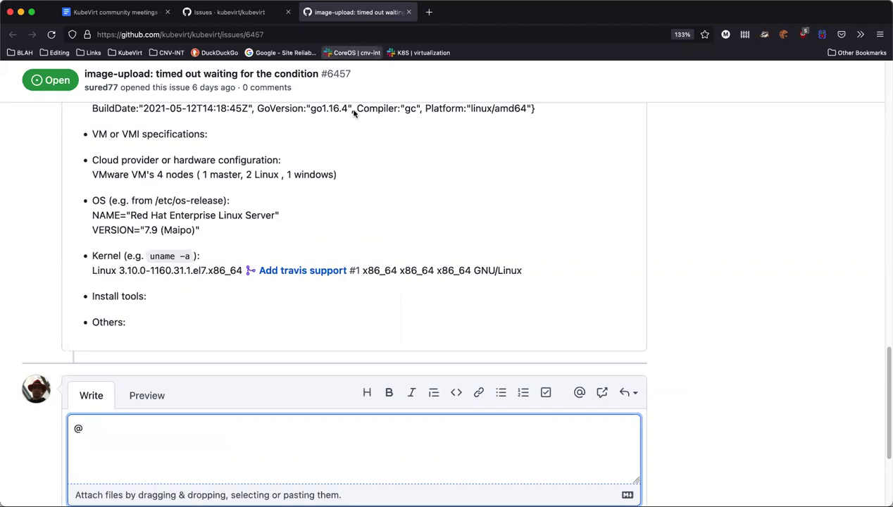
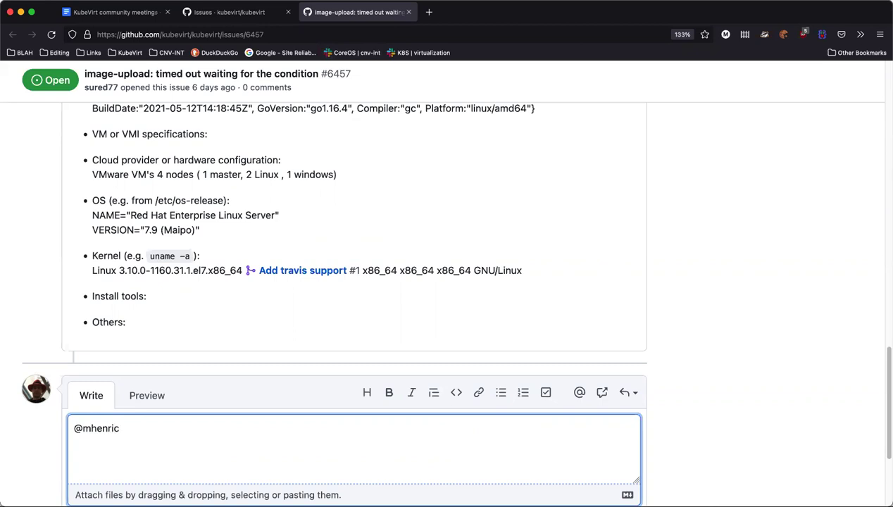
key("BackSpace")
key("BackSpace")
key("BackSpace")
key("BackSpace")
key("Left")
key("BackSpace")
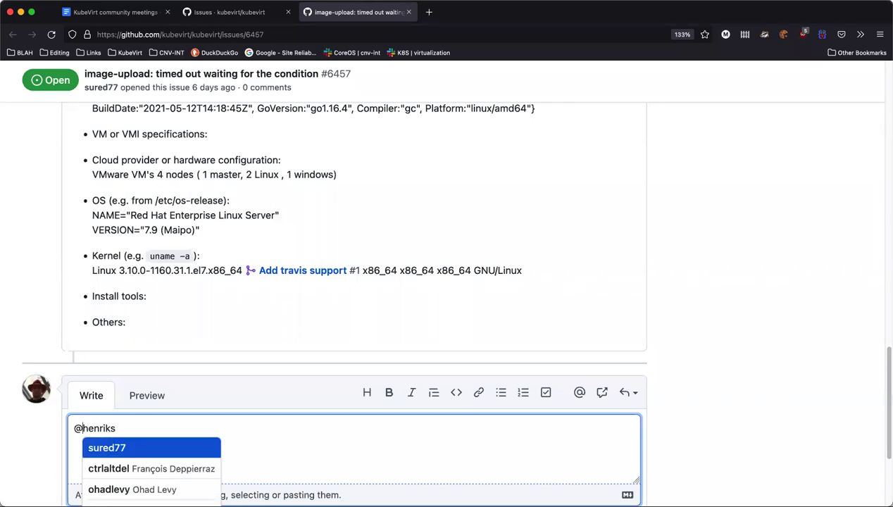
Correct the misspelled username, leaving the @ mention suggestions open
scroll(51, 384, "down", 3)
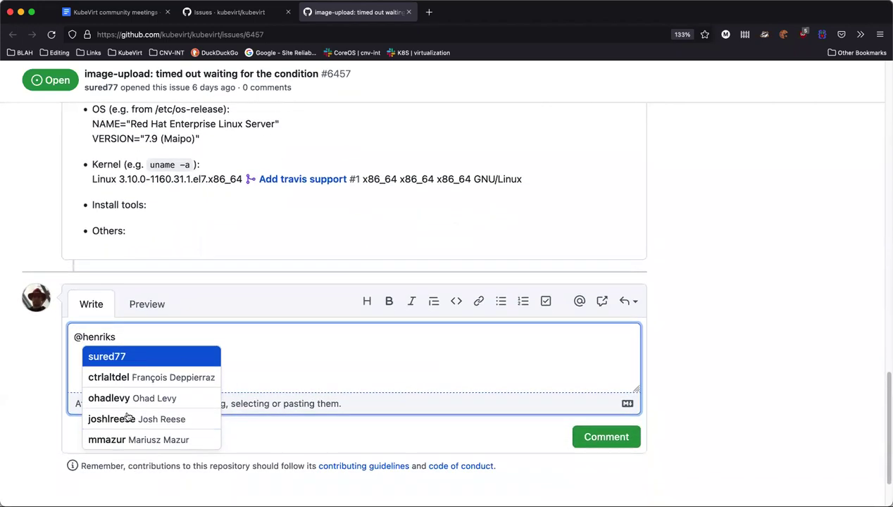
left_click(150, 338)
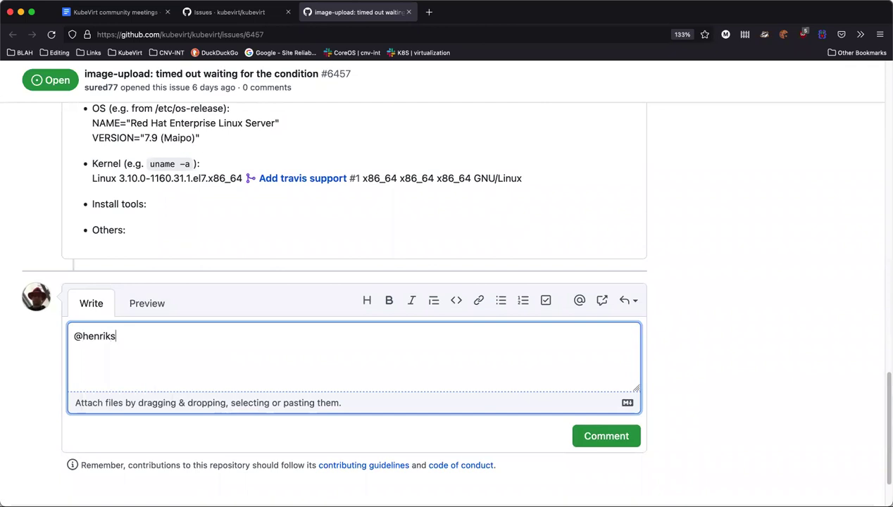
type("m")
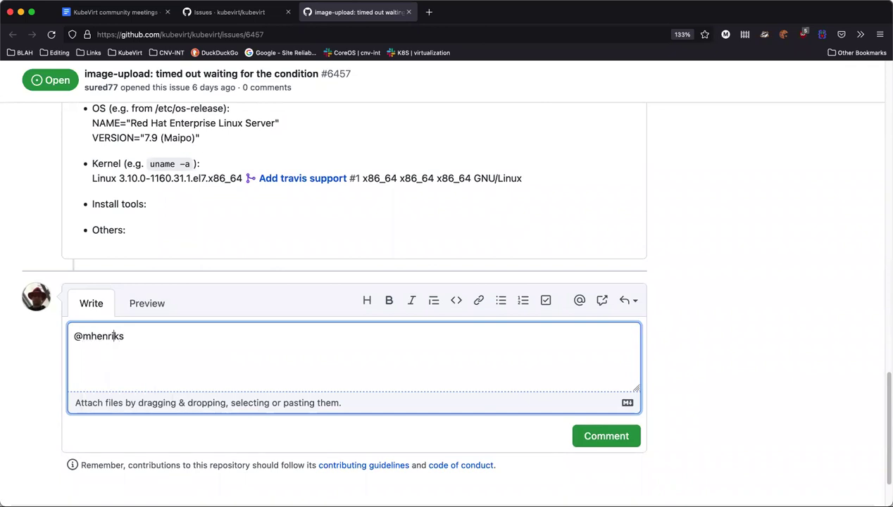
key("BackSpace")
key("BackSpace")
key("BackSpace")
key("BackSpace")
key("BackSpace")
key("BackSpace")
type("enric")
key("BackSpace")
type("k")
key("BackSpace")
key("BackSpace")
key("BackSpace")
key("BackSpace")
key("BackSpace")
key("BackSpace")
key("BackSpace")
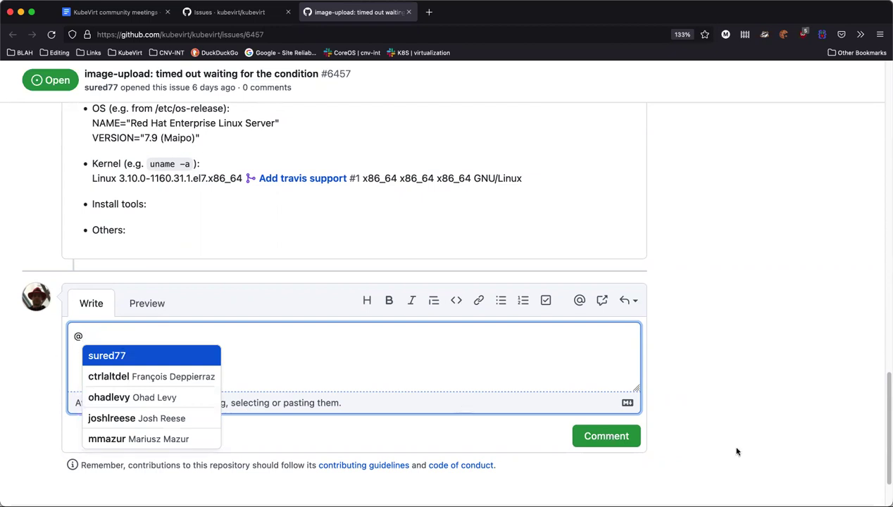
Pick the maintainer from the suggestions and post 'Can you take a look at this?' on #6457
scroll(743, 448, "up", 1)
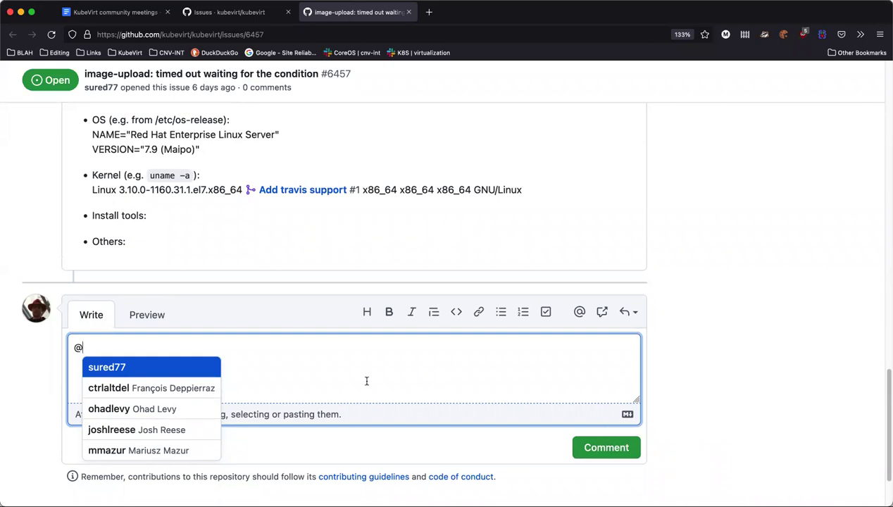
type("mich")
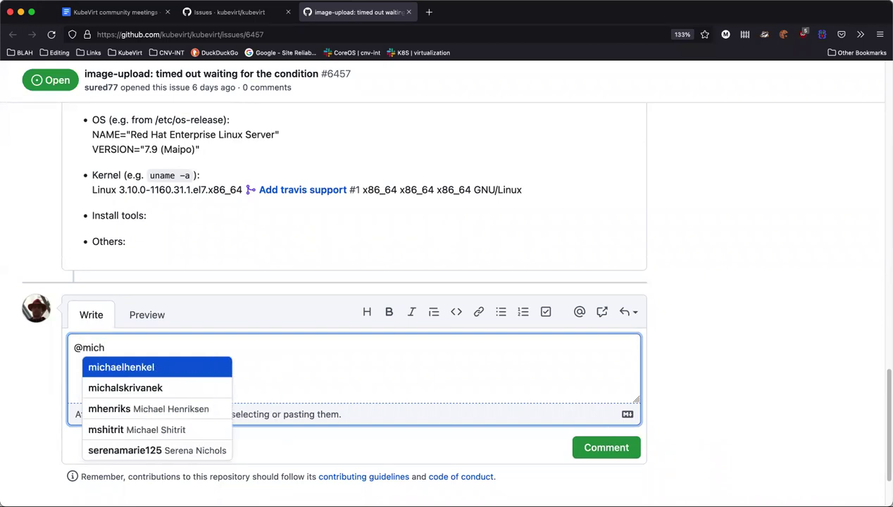
left_click(98, 409)
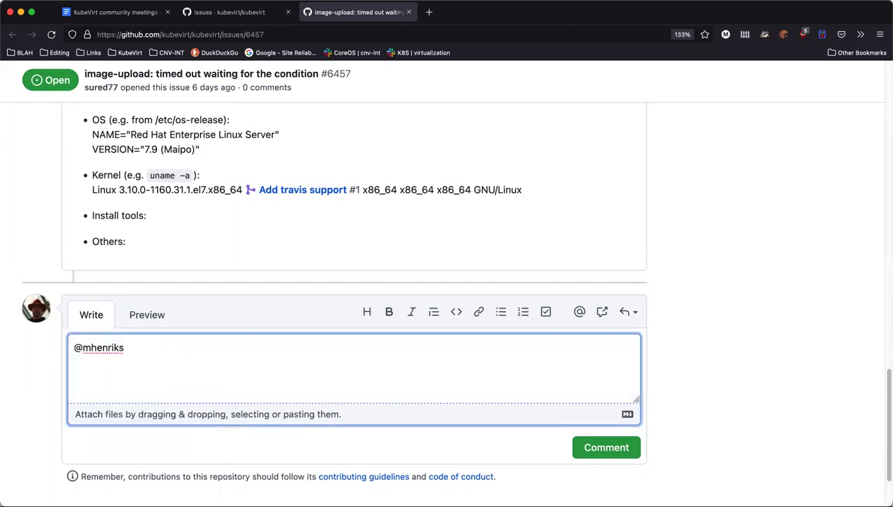
type("Can you take a look at this?")
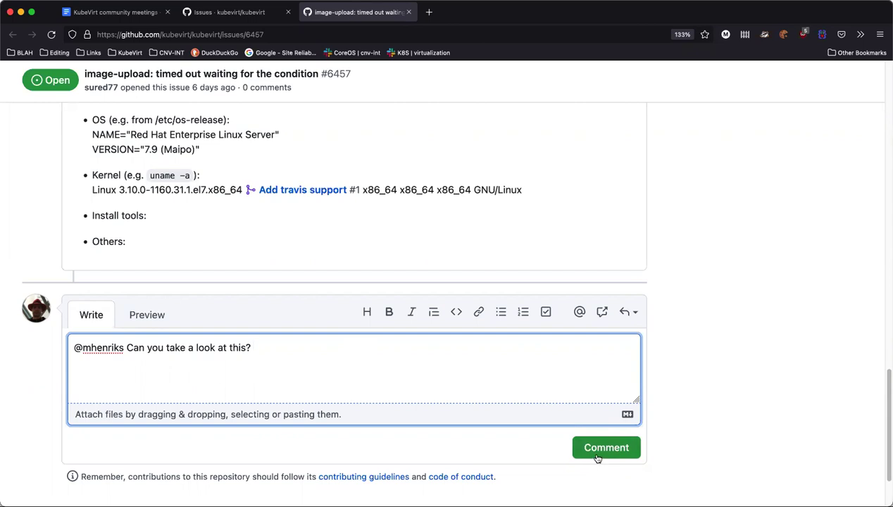
left_click(597, 458)
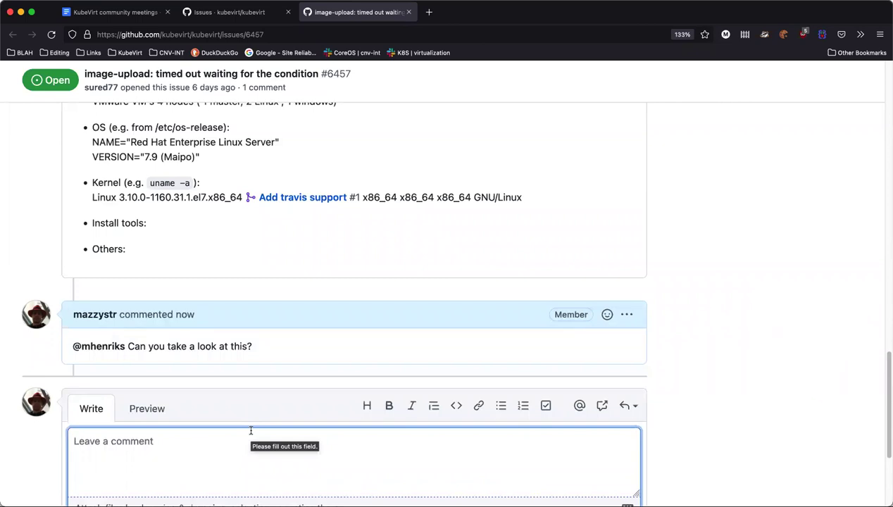
Leave issue #6457 and return to the 'Issues · kubevirt/kubevirt' list
scroll(121, 376, "up", 1)
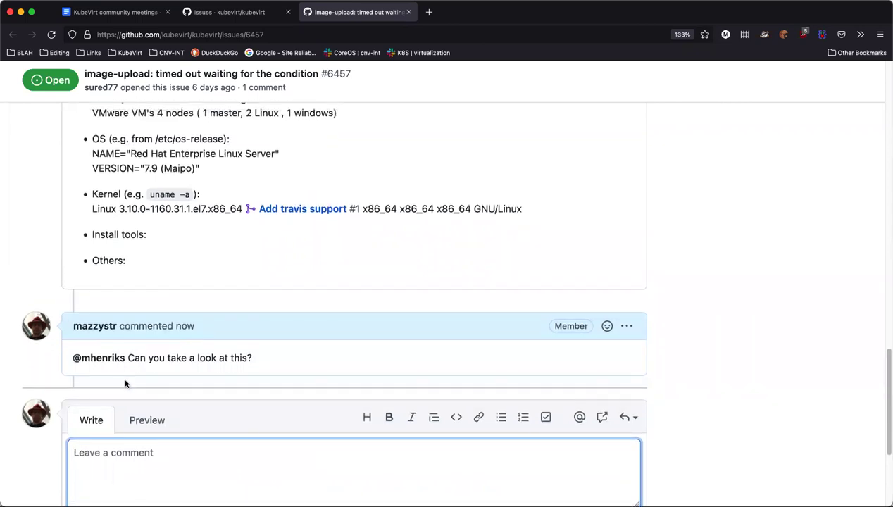
scroll(299, 380, "up", 10)
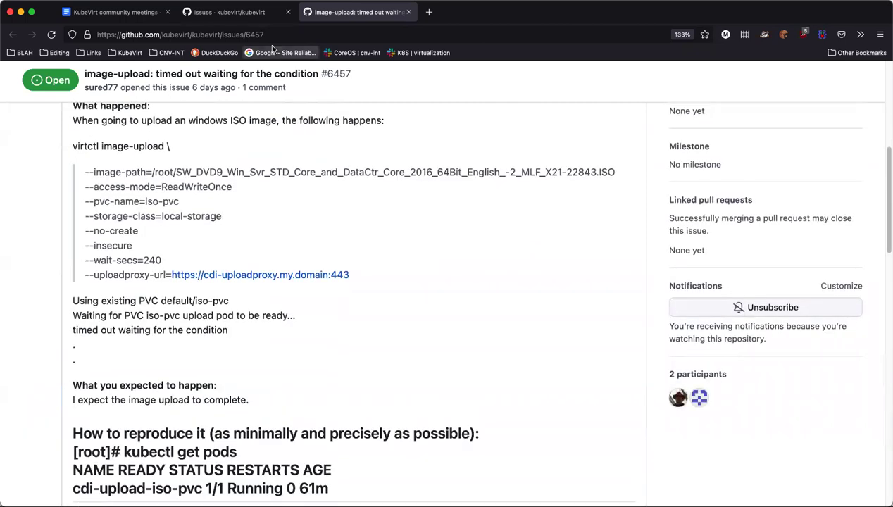
left_click(163, 33)
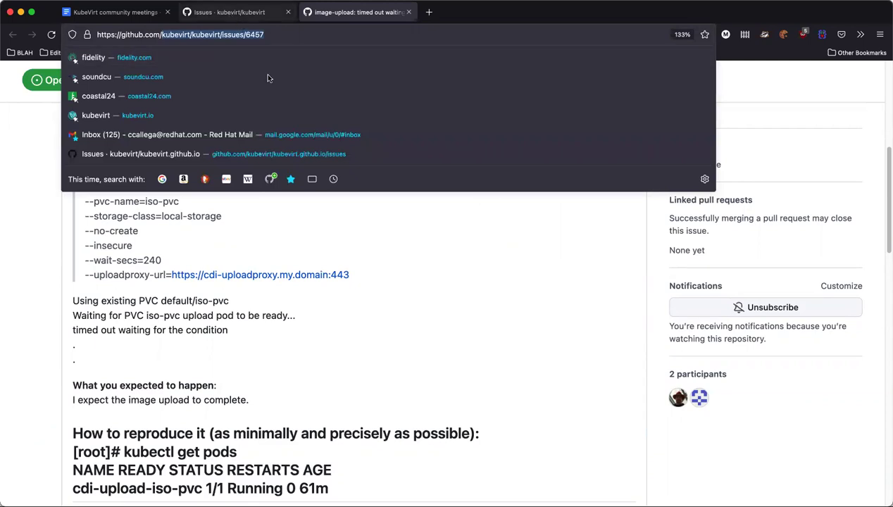
left_click(228, 13)
Add 'kubevirt/kubevirt/issues/6457] needs-more-information' to Bug scrub and start a new '[]' bullet
key("ctrl+shift+Tab")
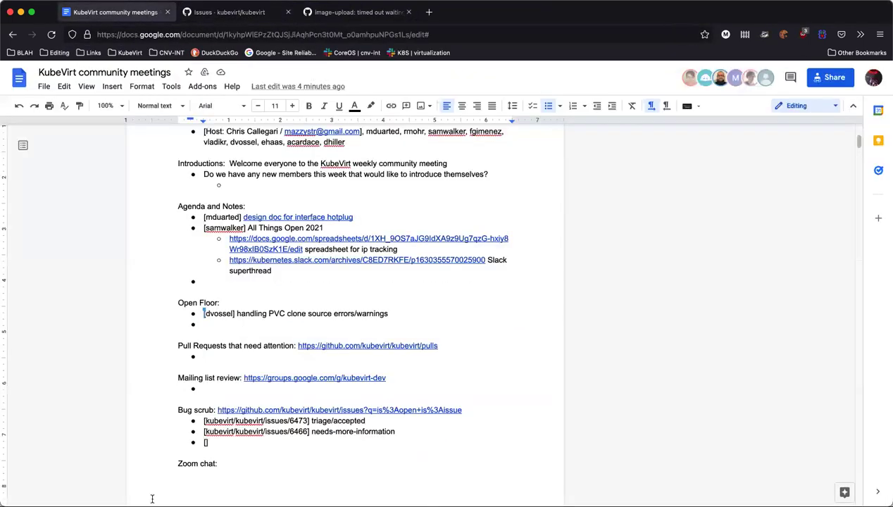
type("kubevirt/kubevirt/issues/6457")
type("] ne")
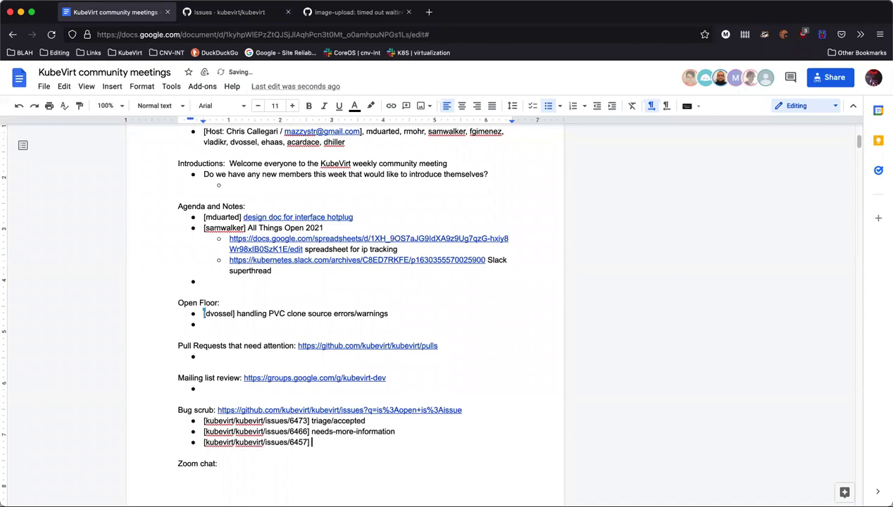
type("eds-more-informatiomn")
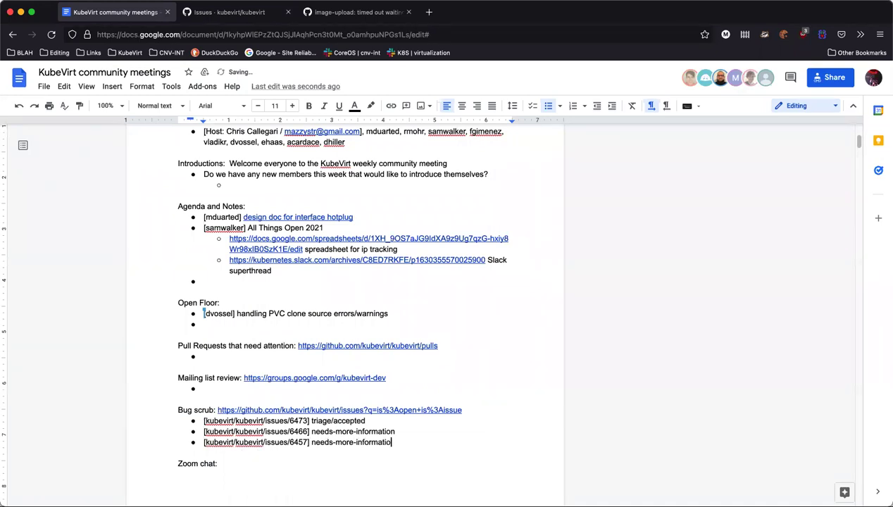
key("BackSpace")
key("BackSpace")
type("n")
key("Return")
type("[]")
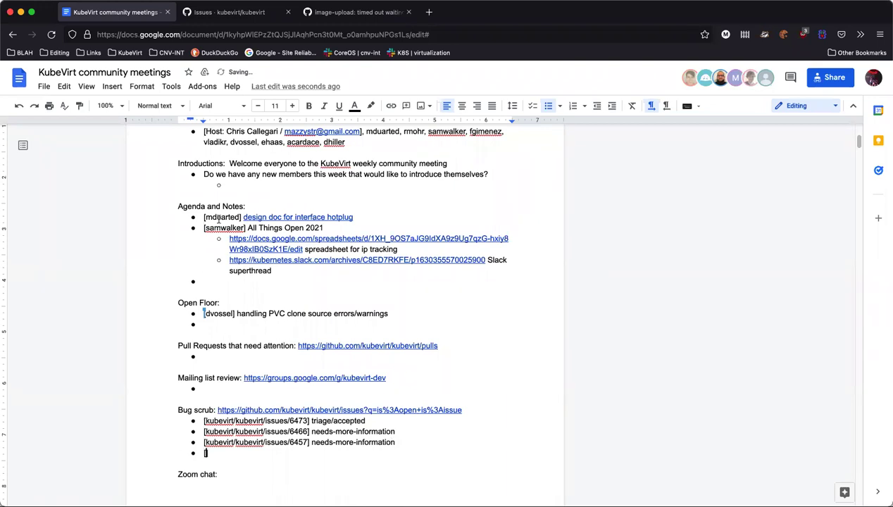
Close the image-upload issue and open issue #6448 'windows vm gets 169 address'
left_click(338, 12)
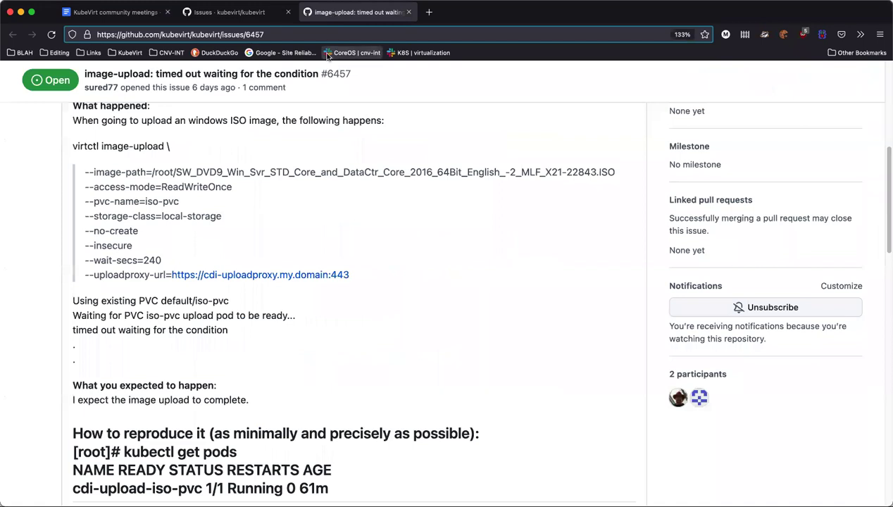
key("super+w")
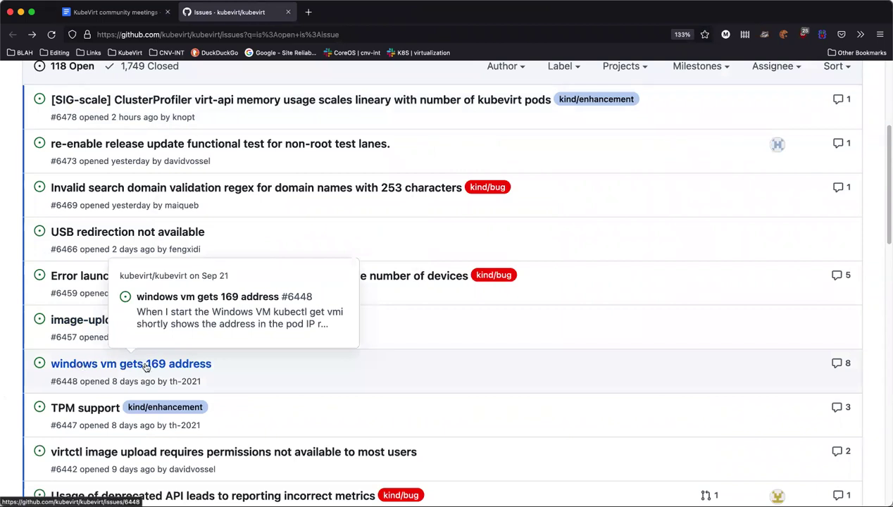
left_click(282, 320, "super")
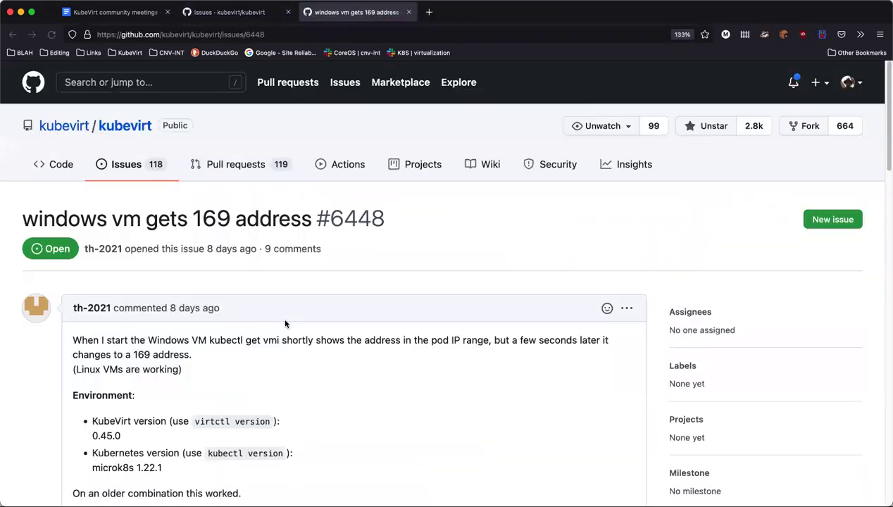
Read the #6448 discussion, down to the suggestion to retry with latest master
scroll(285, 323, "down", 3)
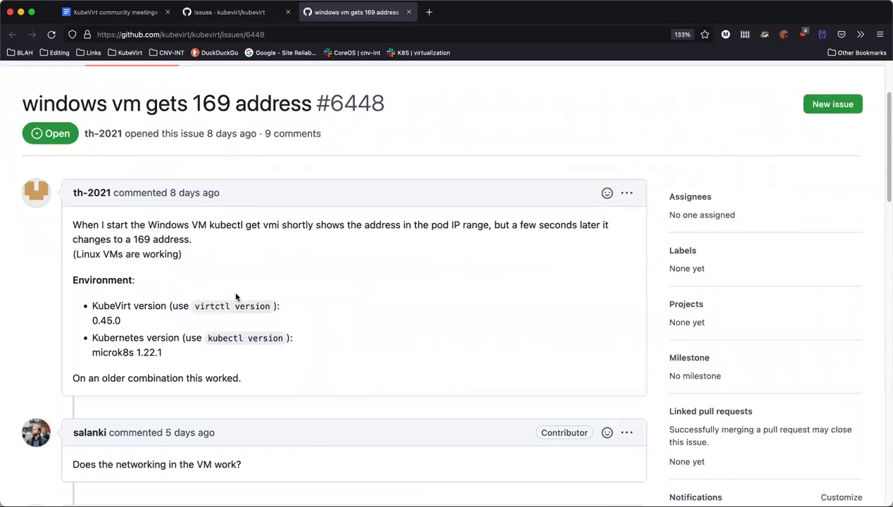
scroll(240, 298, "down", 2)
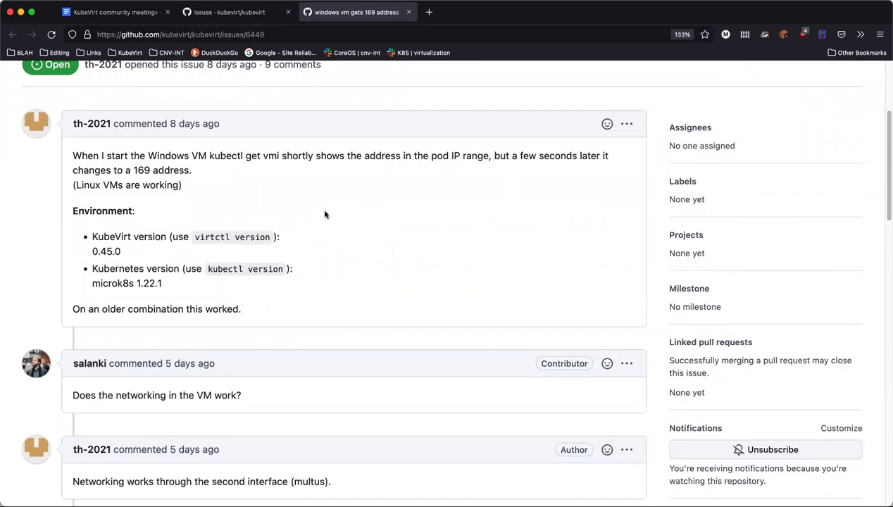
scroll(225, 223, "down", 2)
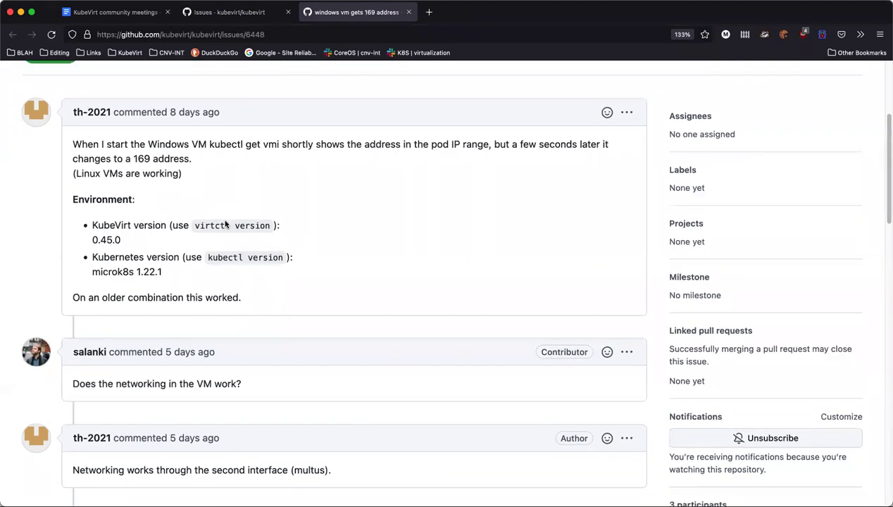
scroll(259, 267, "down", 2)
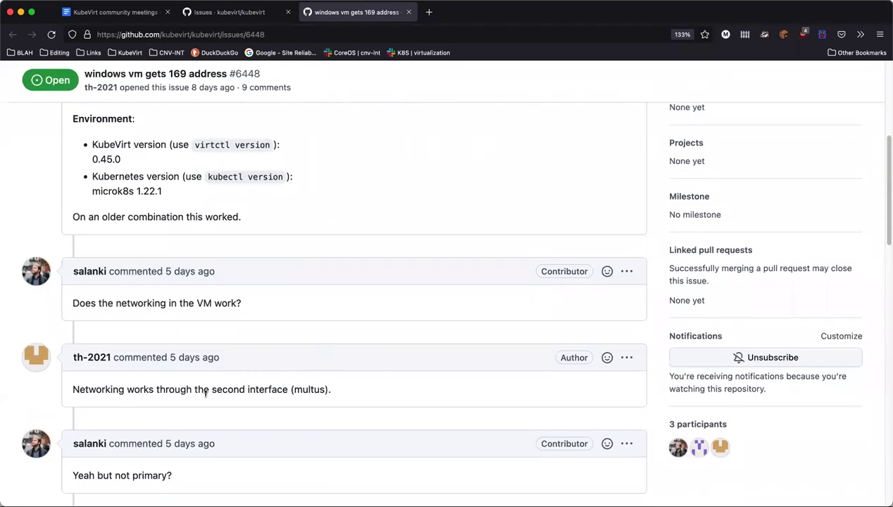
scroll(207, 396, "down", 4)
scroll(205, 402, "down", 5)
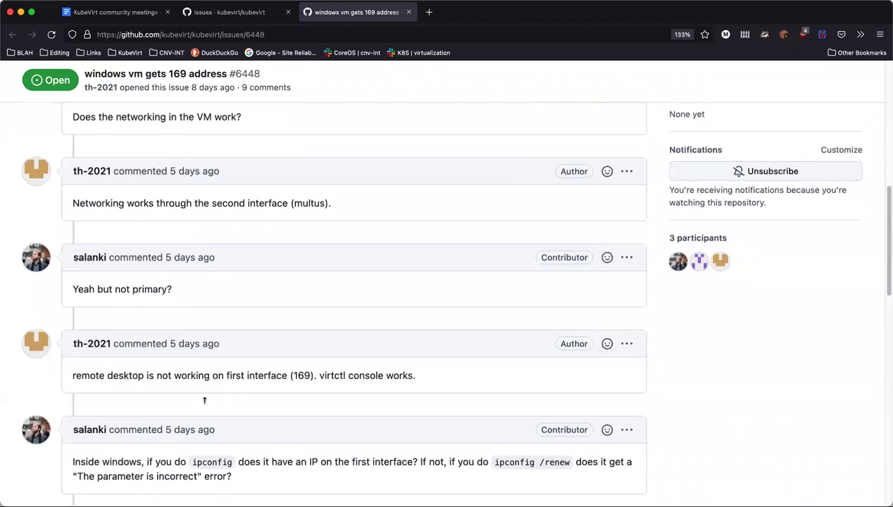
scroll(206, 400, "down", 5)
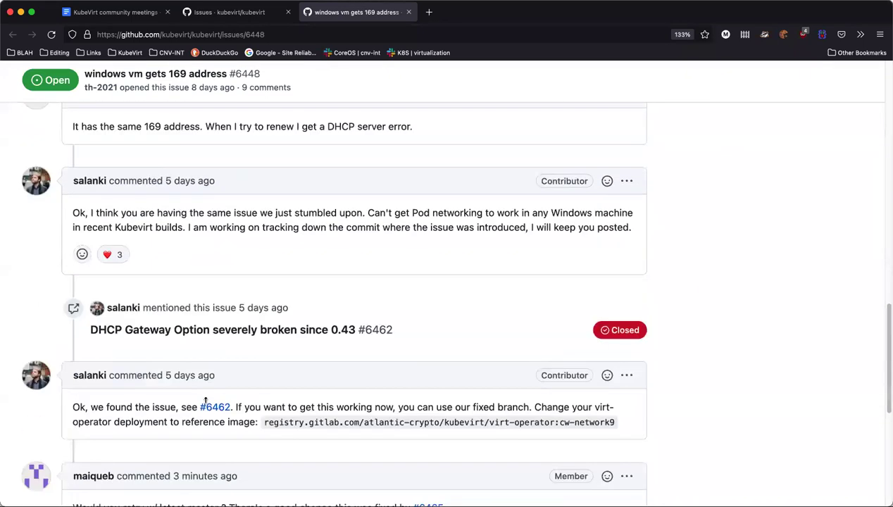
mouse_move(211, 401)
scroll(214, 401, "down", 5)
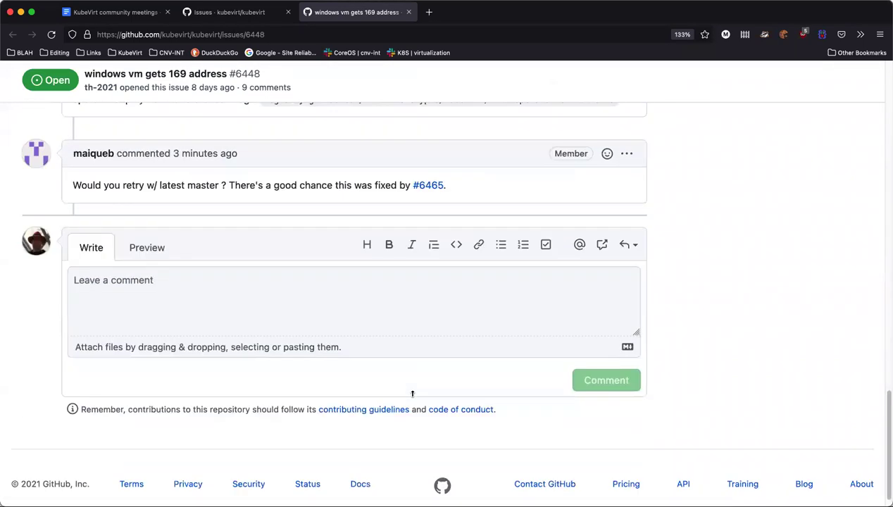
scroll(412, 394, "up", 4)
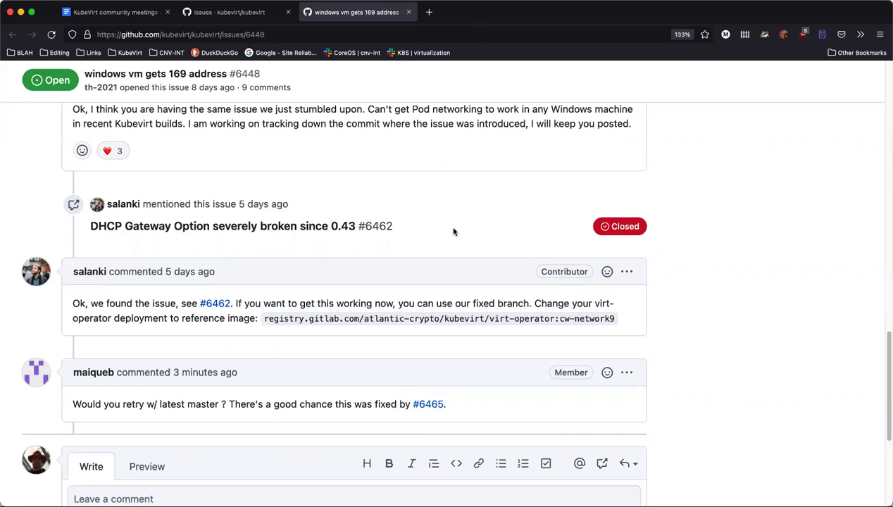
scroll(341, 235, "up", 3)
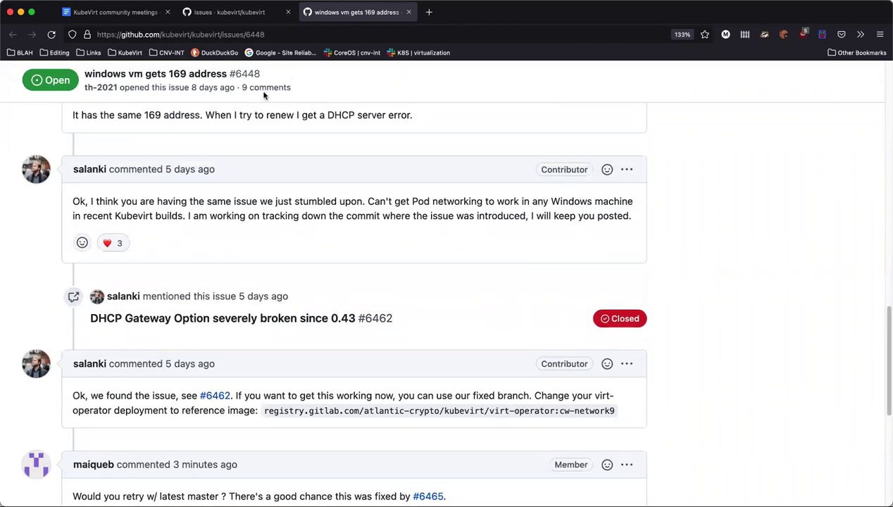
scroll(262, 88, "up", 10)
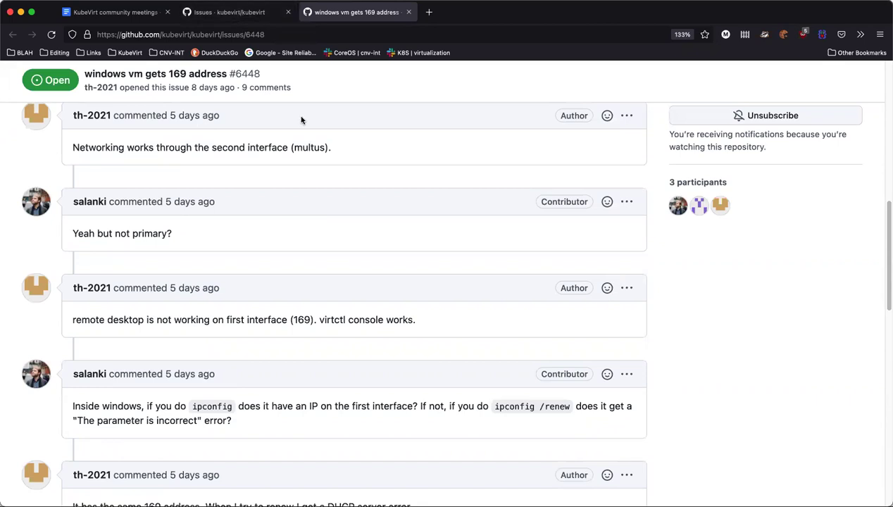
scroll(327, 156, "up", 7)
scroll(328, 160, "up", 5)
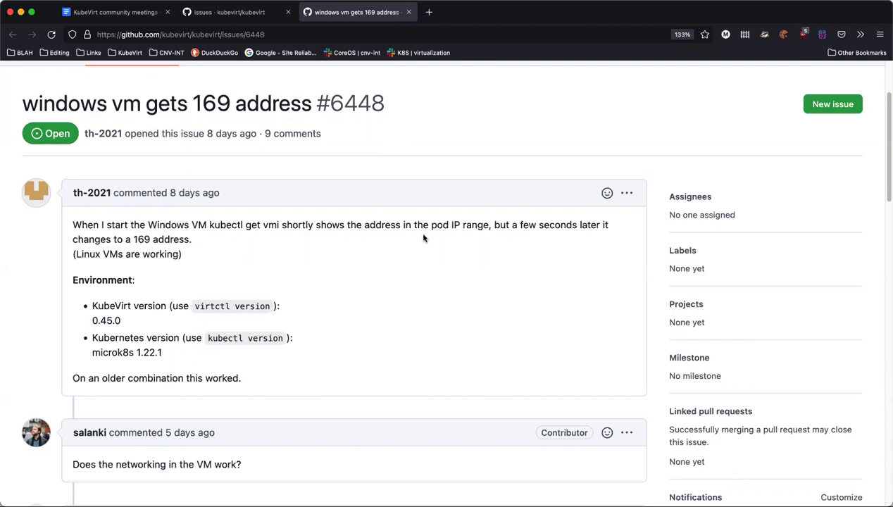
scroll(423, 239, "down", 15)
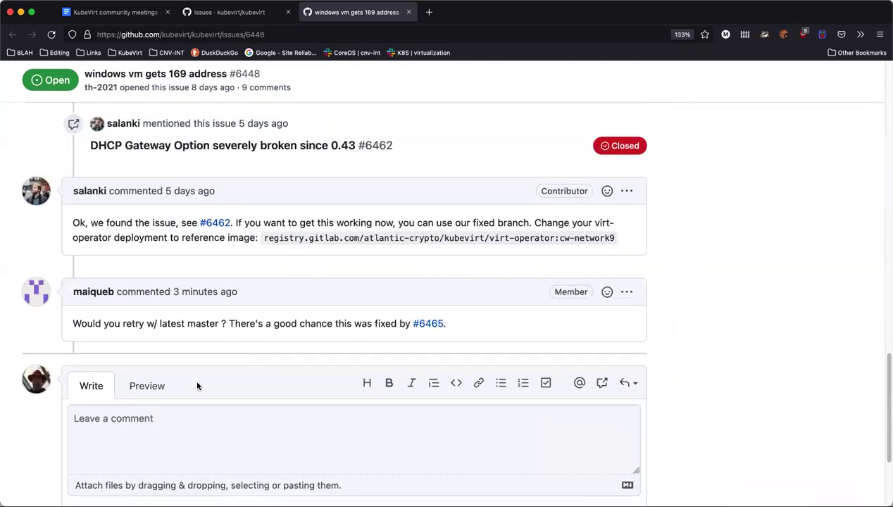
left_click(149, 433)
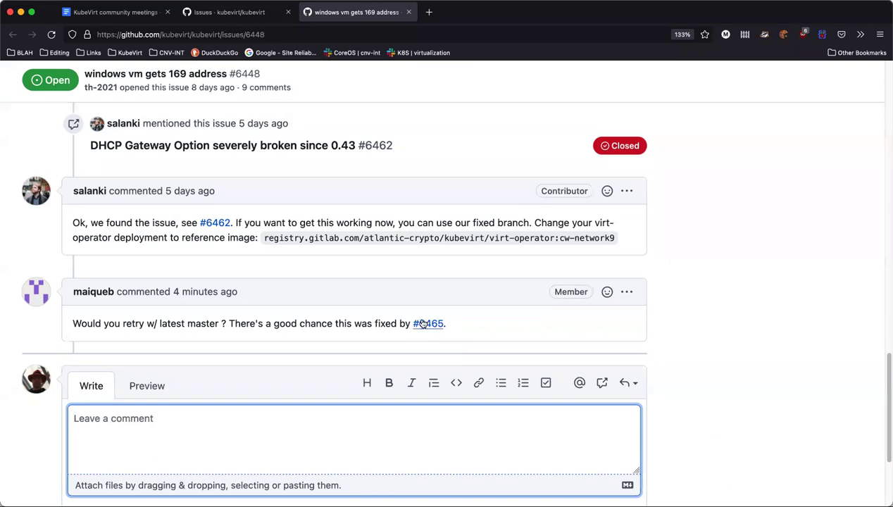
mouse_move(421, 324)
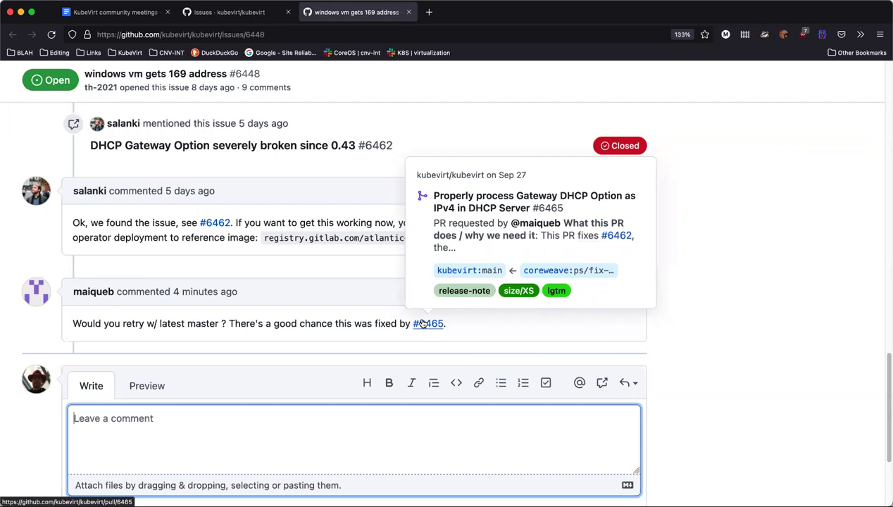
mouse_move(83, 293)
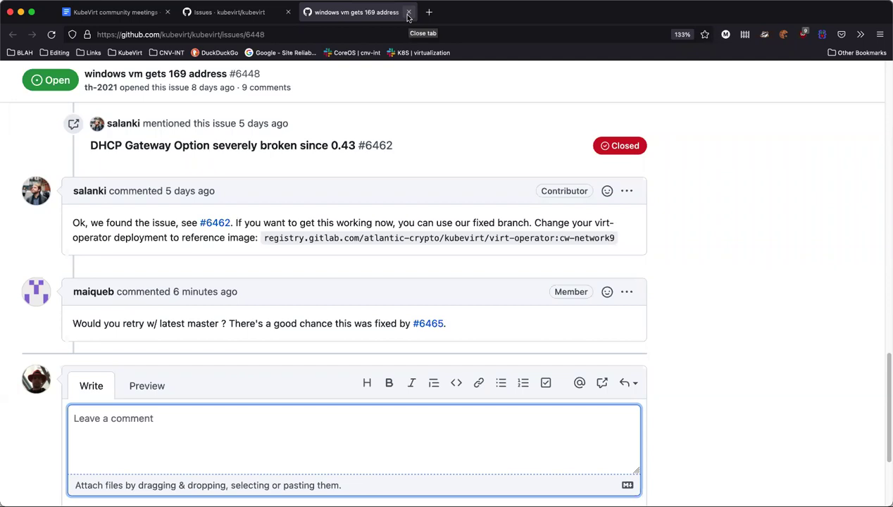
Close the #6448 page and read issue #6430's description and virt-launcher logs
left_click(408, 12)
scroll(258, 326, "down", 1)
scroll(258, 325, "down", 5)
scroll(202, 394, "down", 3)
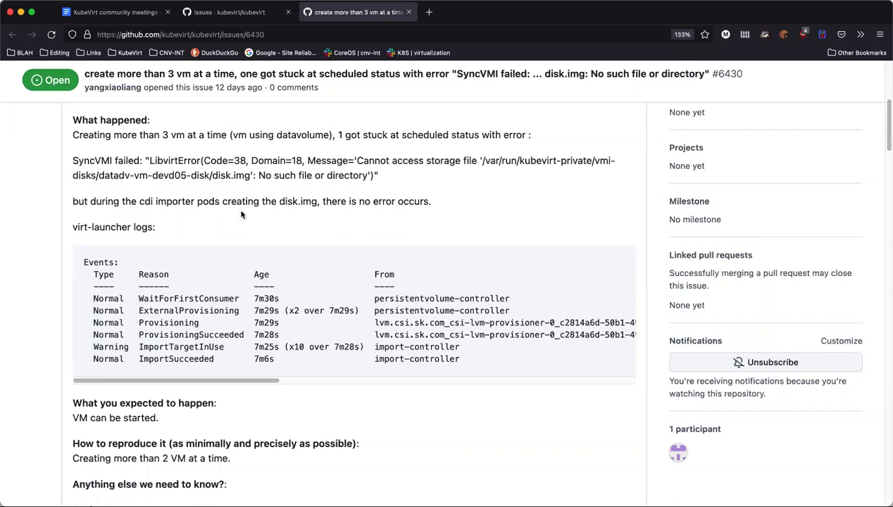
left_click_drag(257, 386, 360, 385)
scroll(360, 385, "right", 10)
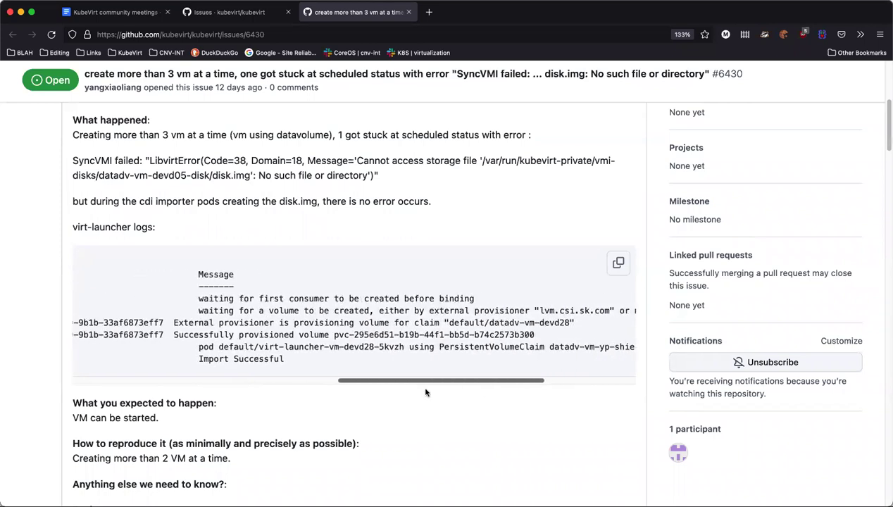
scroll(366, 387, "left", 5)
left_click_drag(358, 384, 627, 385)
scroll(394, 384, "left", 5)
scroll(376, 384, "left", 3)
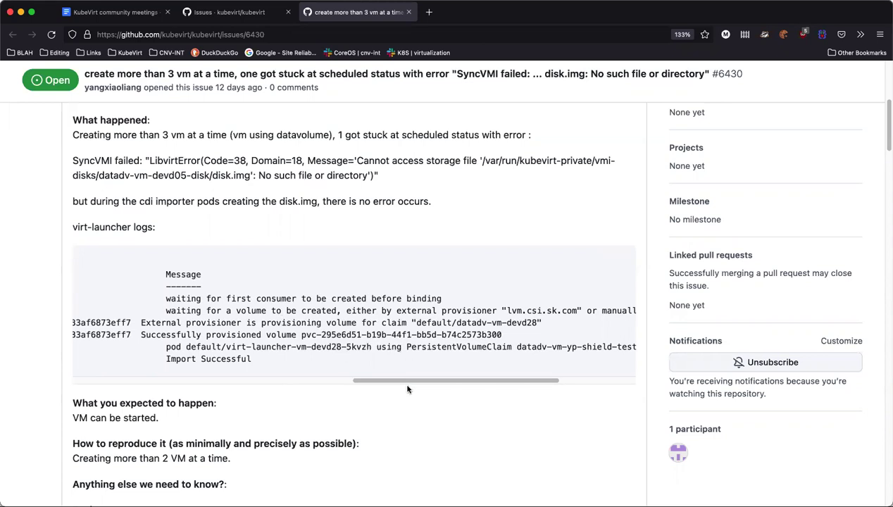
left_click_drag(406, 380, 126, 381)
scroll(206, 325, "down", 5)
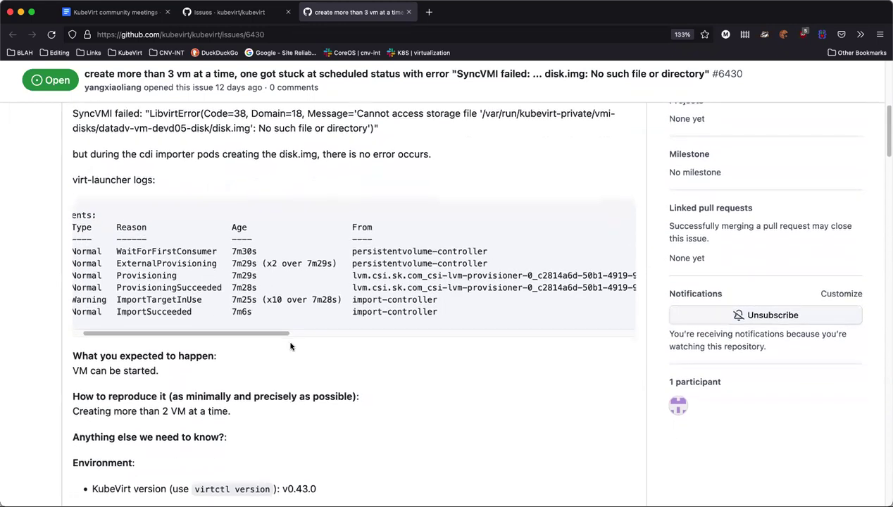
scroll(371, 347, "down", 6)
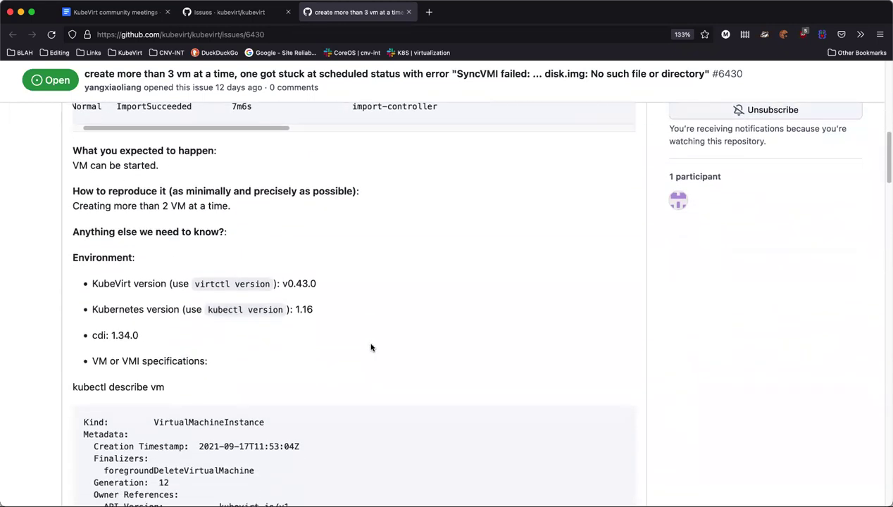
scroll(357, 350, "down", 5)
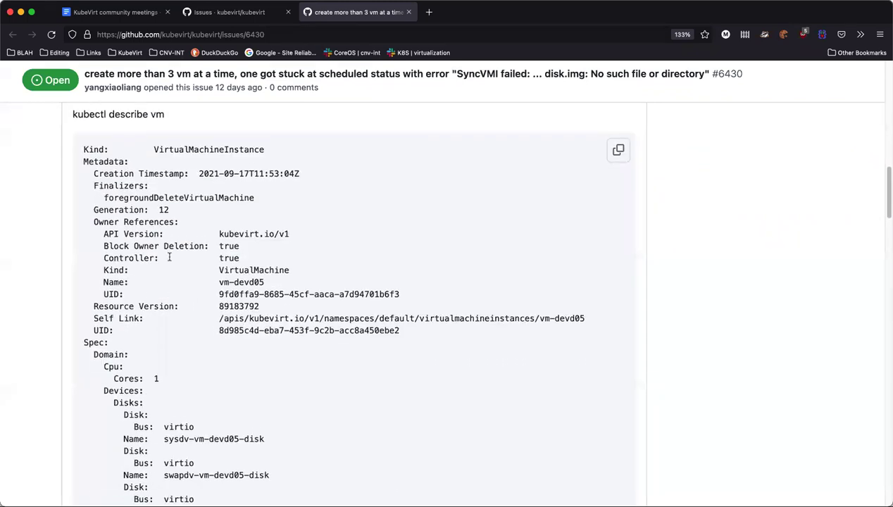
scroll(138, 239, "down", 1)
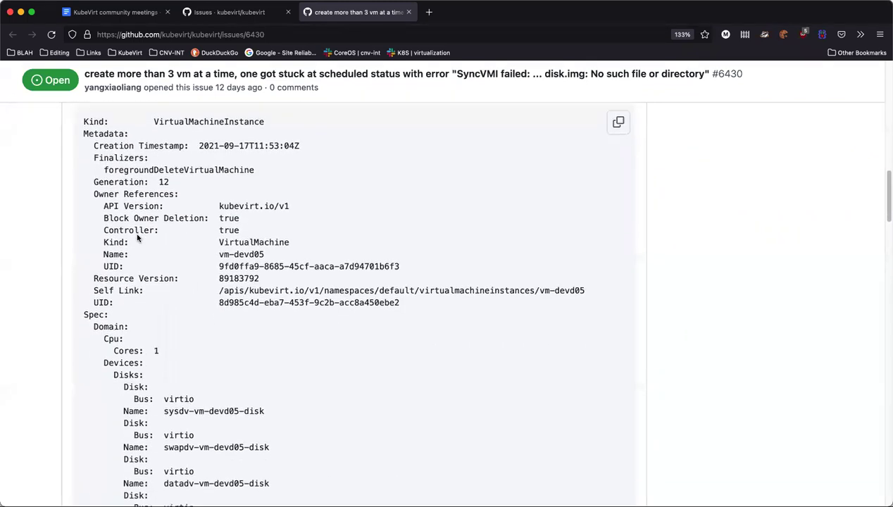
scroll(138, 238, "down", 4)
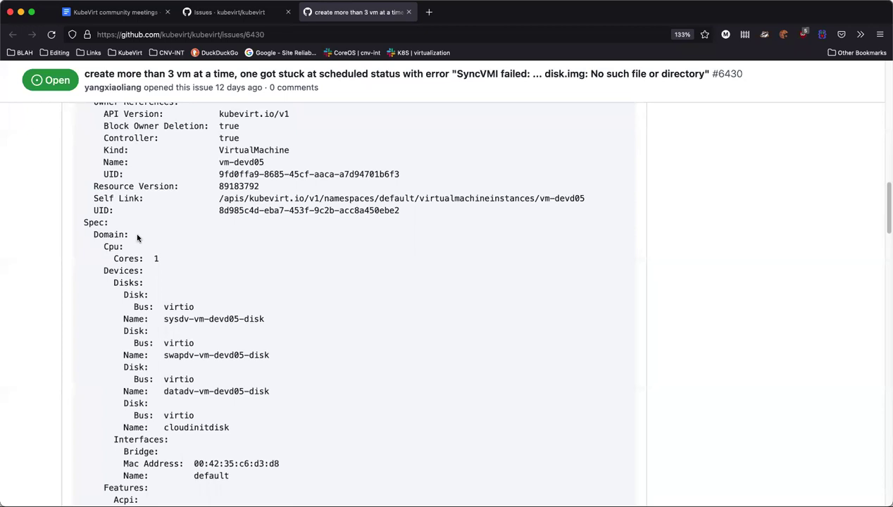
scroll(138, 236, "down", 7)
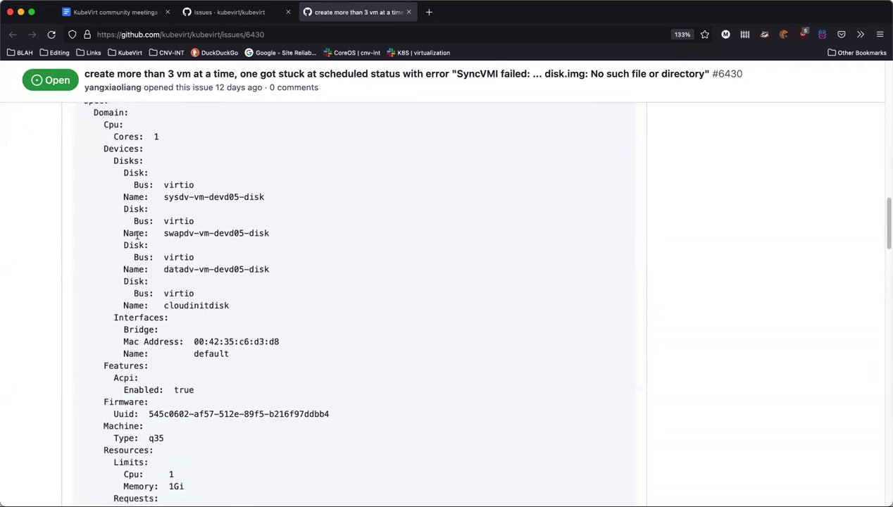
scroll(138, 234, "down", 6)
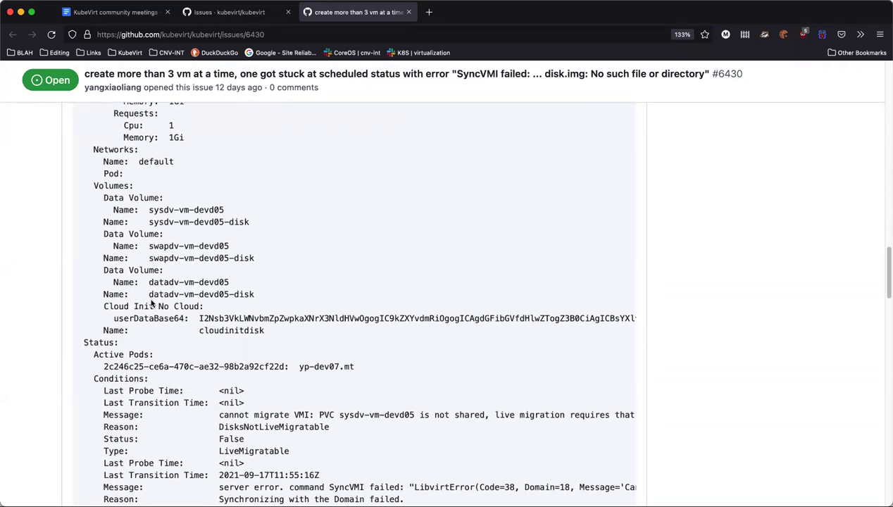
scroll(169, 308, "down", 2)
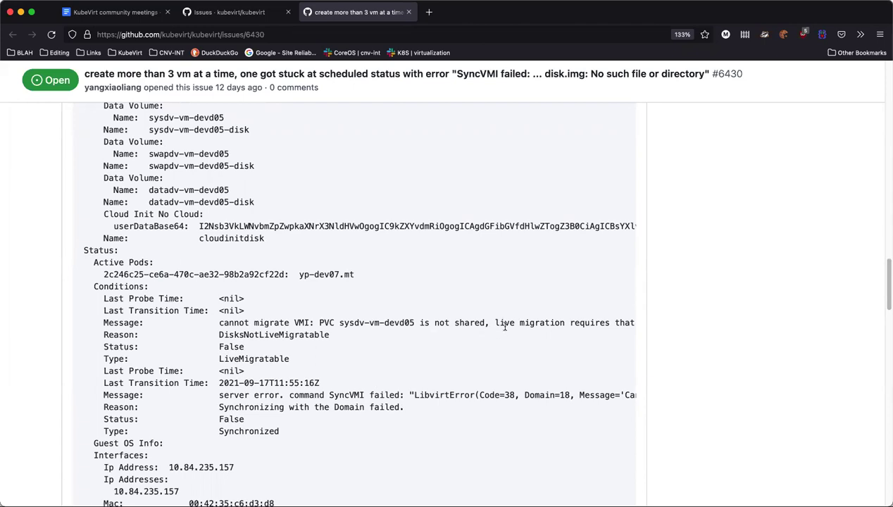
scroll(511, 331, "down", 2)
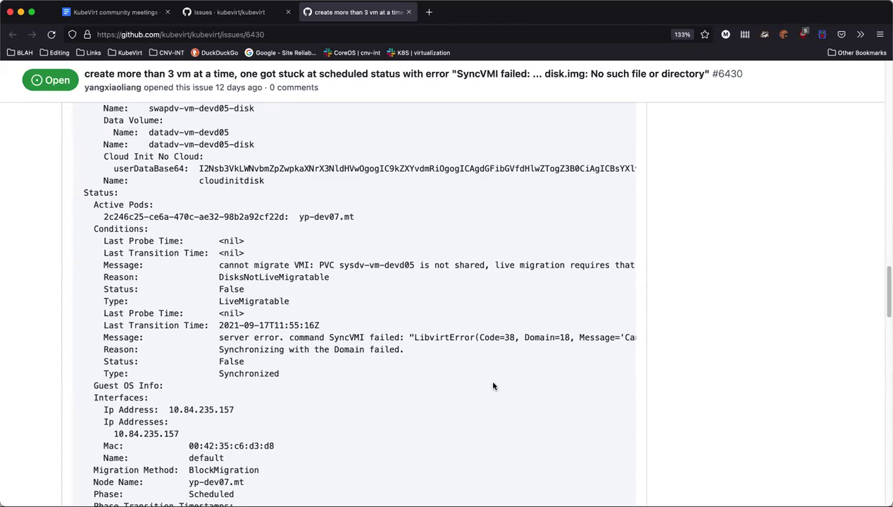
scroll(496, 384, "down", 1)
scroll(509, 377, "down", 3)
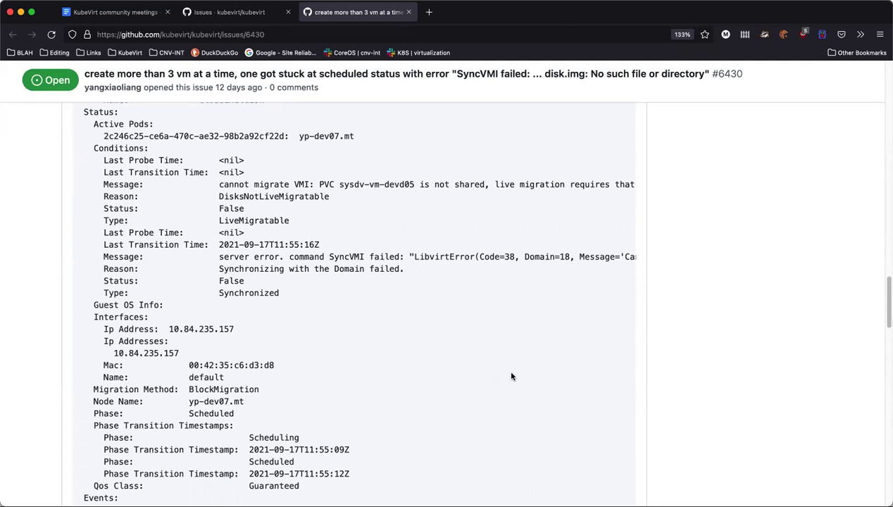
scroll(512, 377, "down", 3)
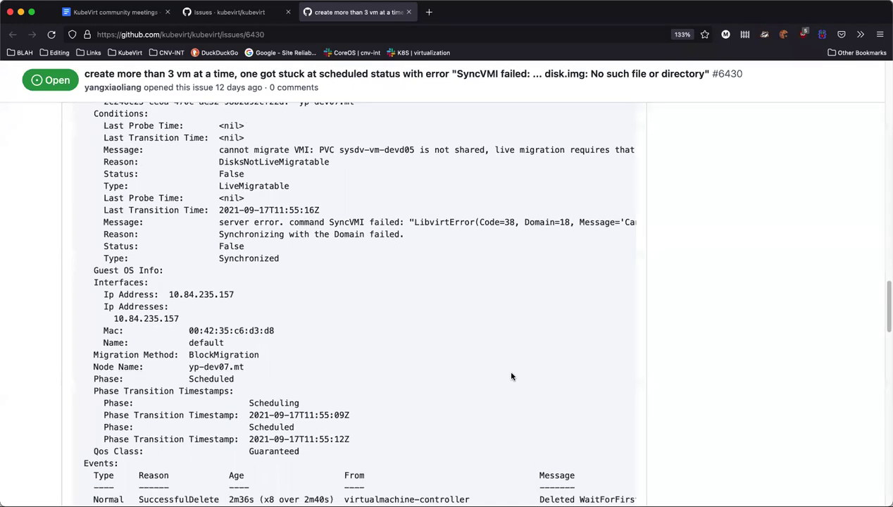
scroll(443, 371, "up", 15)
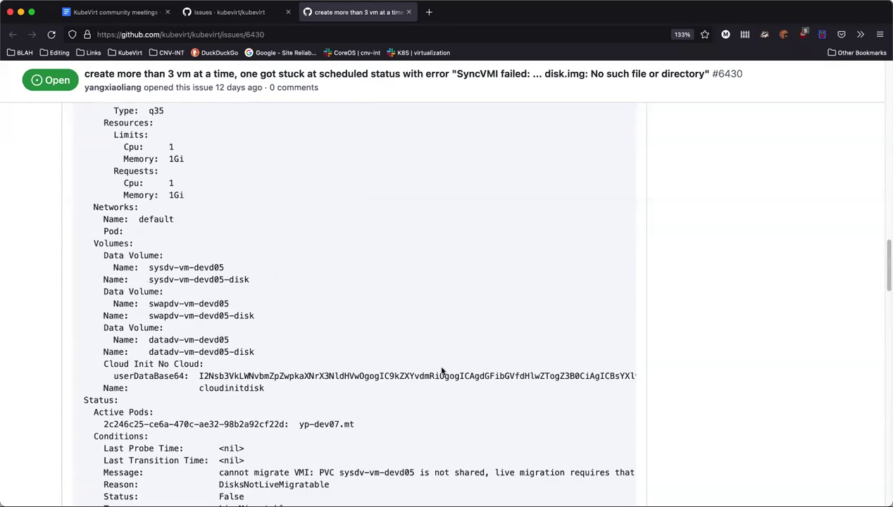
scroll(442, 371, "up", 4)
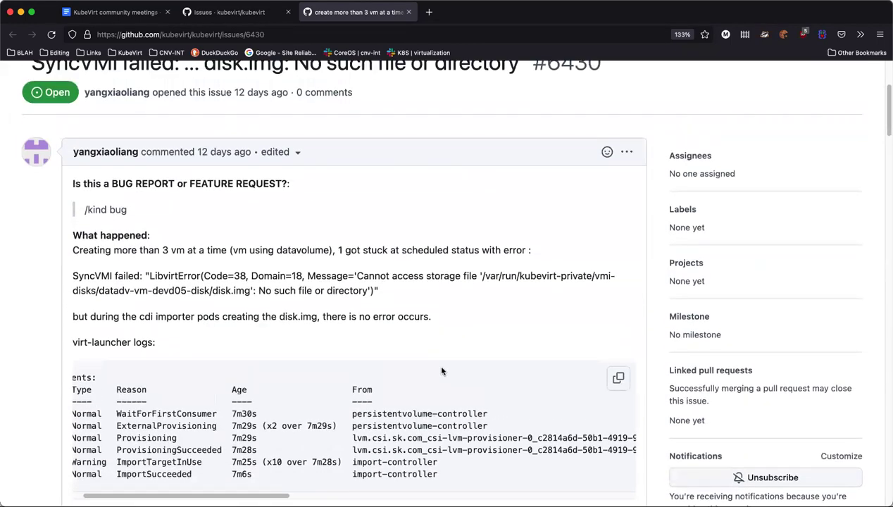
scroll(376, 315, "down", 2)
scroll(375, 315, "down", 1)
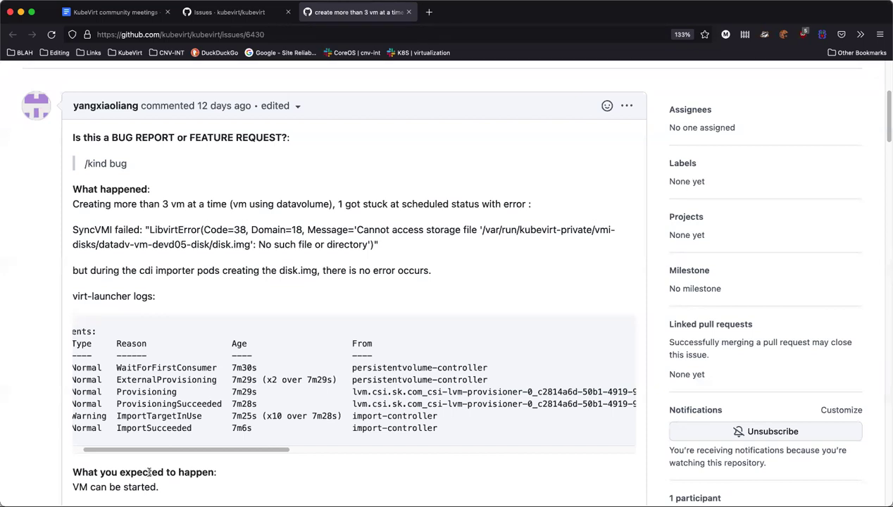
scroll(155, 471, "down", 10)
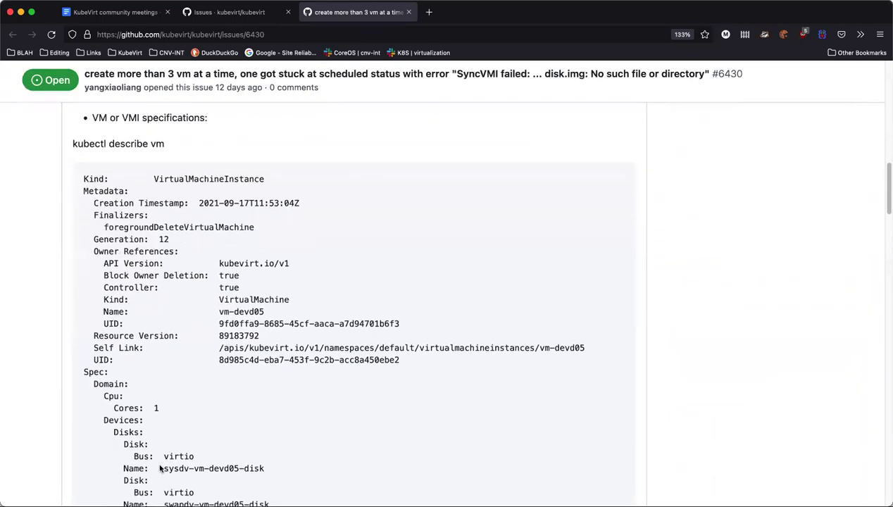
scroll(160, 469, "down", 4)
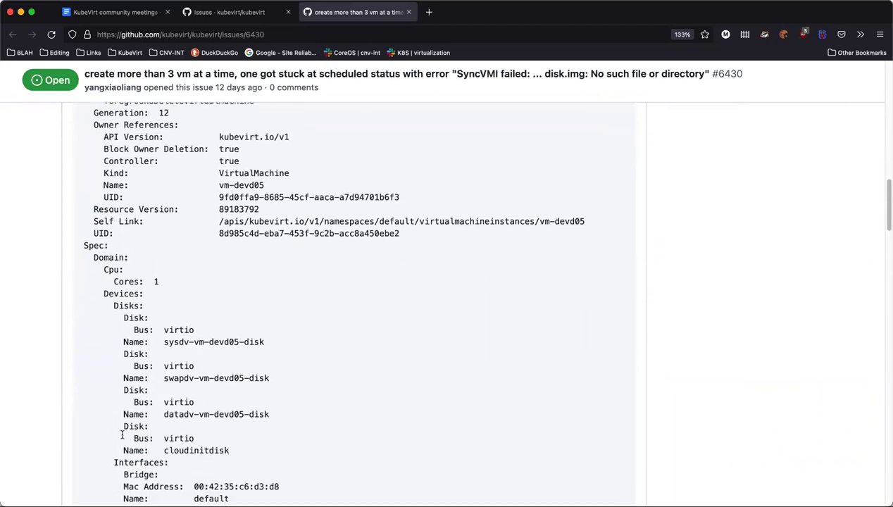
scroll(123, 443, "down", 6)
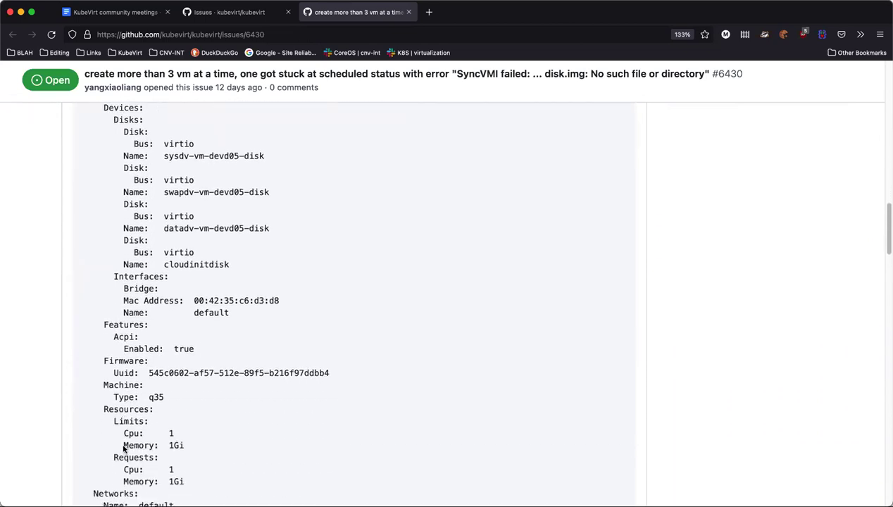
scroll(124, 448, "down", 6)
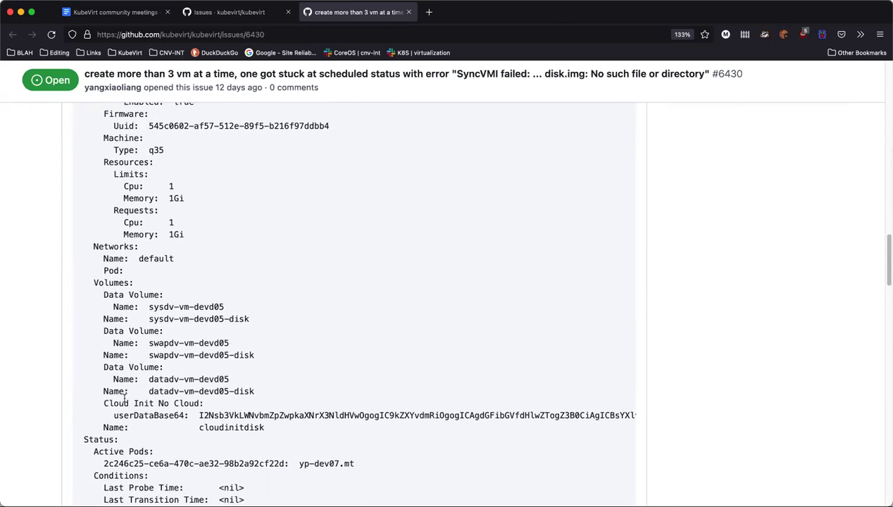
scroll(125, 401, "down", 1)
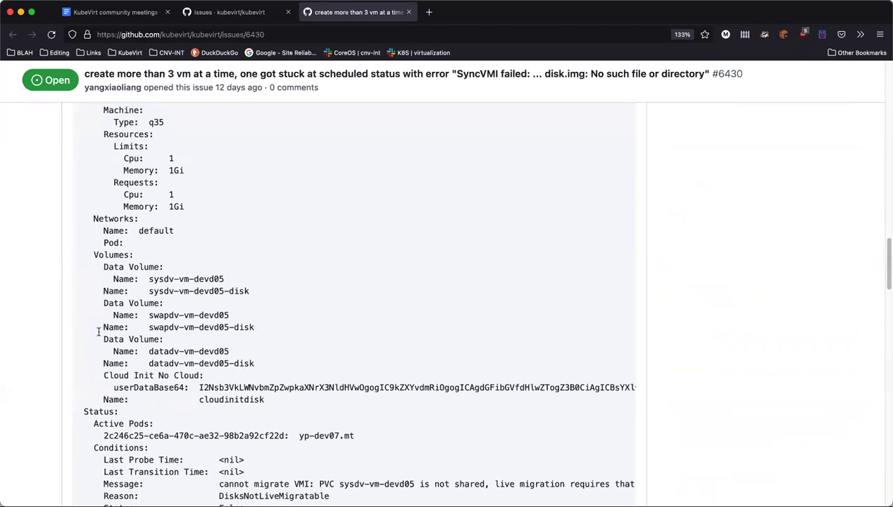
scroll(100, 340, "down", 2)
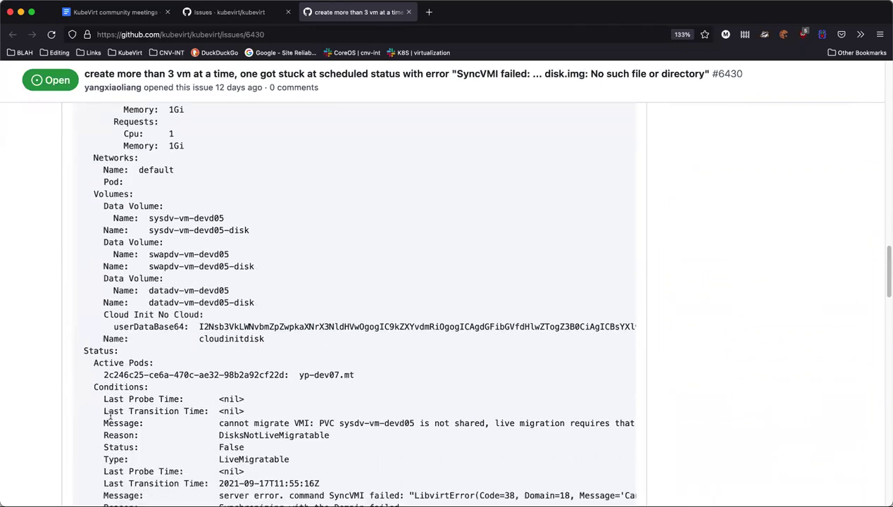
scroll(110, 415, "down", 6)
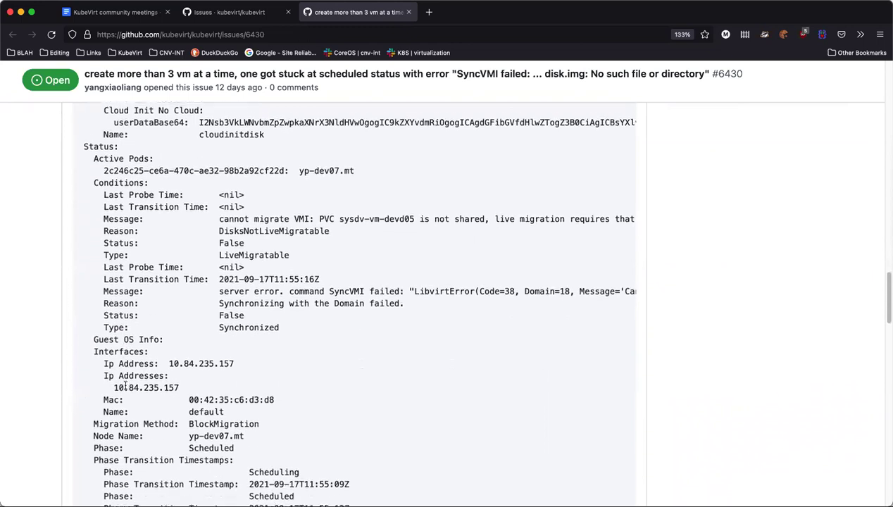
scroll(129, 366, "down", 1)
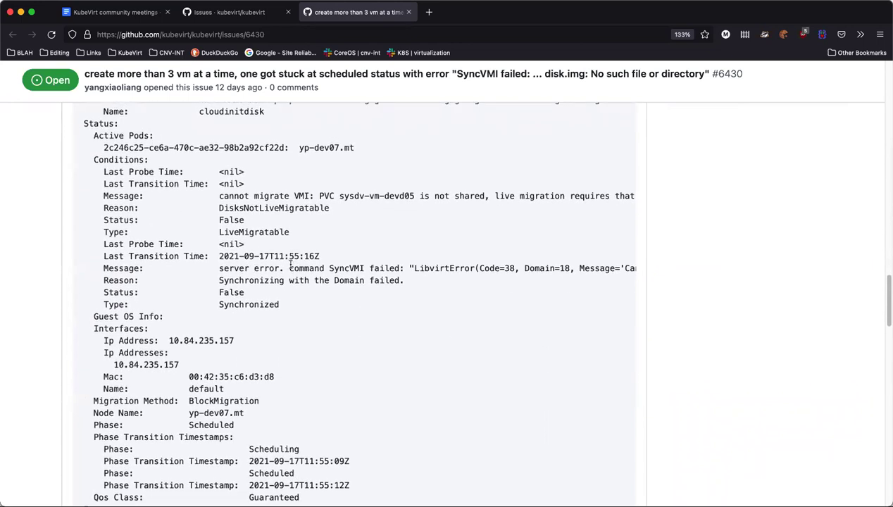
scroll(253, 334, "down", 1)
scroll(253, 335, "down", 1)
scroll(253, 334, "down", 4)
scroll(252, 335, "down", 1)
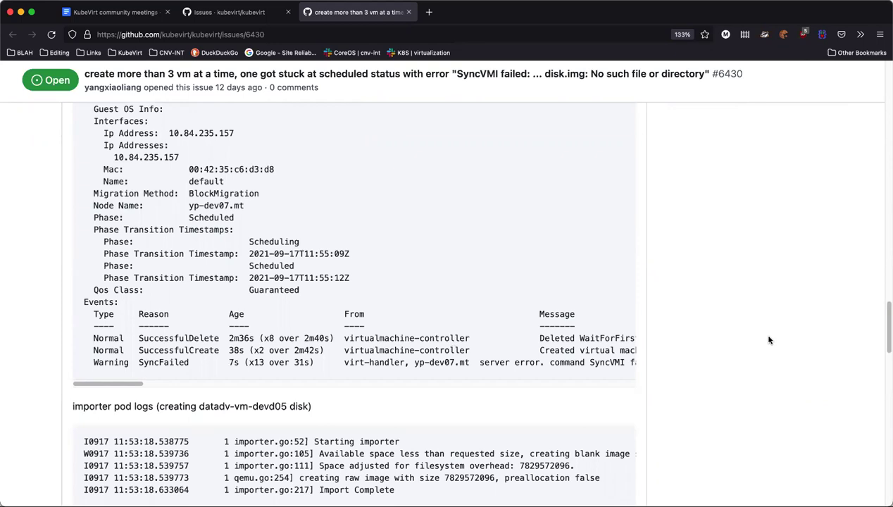
scroll(769, 340, "down", 1)
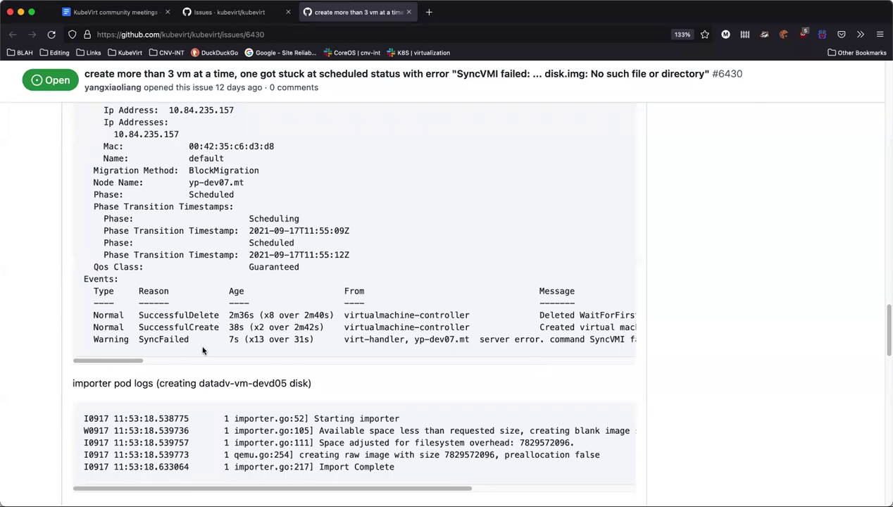
Review #6430's describe output and 'Cannot access storage file' log errors, down to the comment box
scroll(204, 349, "up", 15)
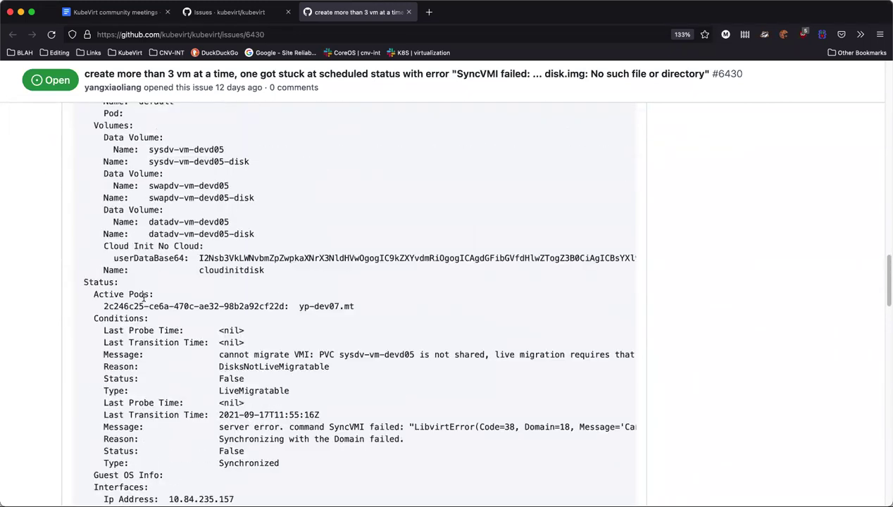
scroll(129, 277, "up", 5)
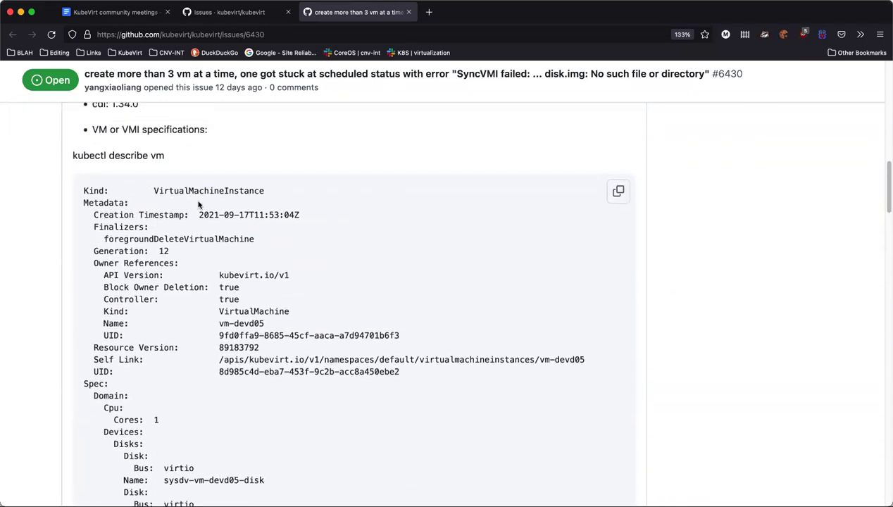
scroll(205, 265, "down", 1)
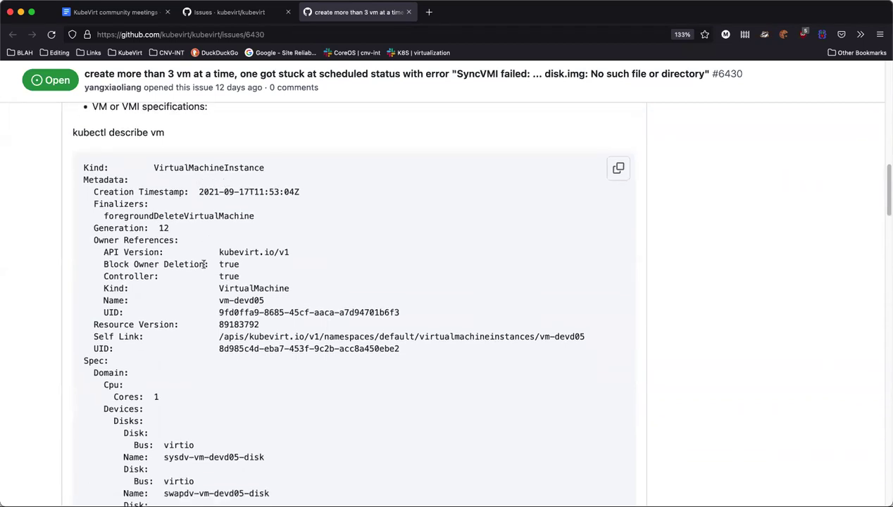
scroll(204, 264, "down", 1)
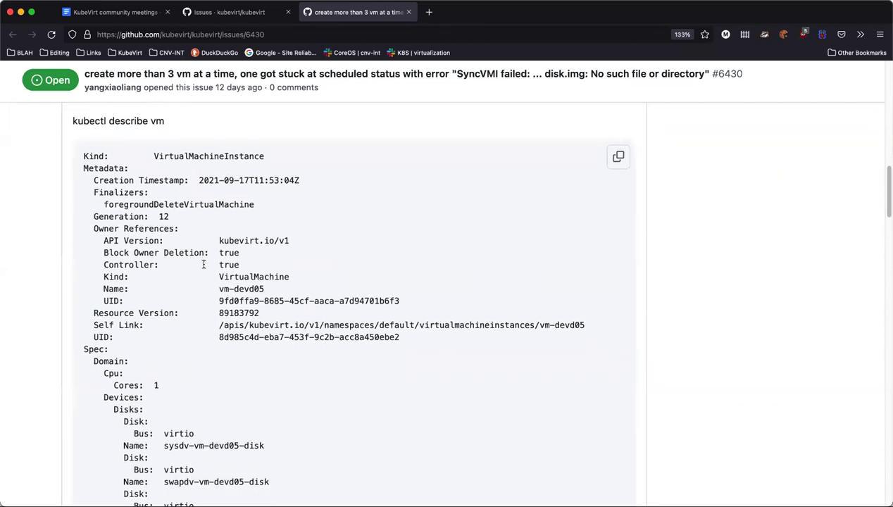
scroll(203, 264, "down", 3)
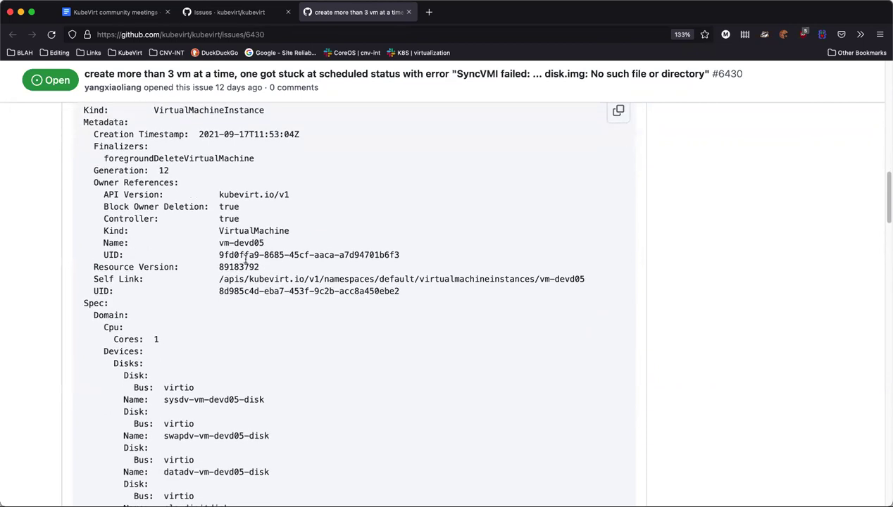
scroll(245, 260, "down", 4)
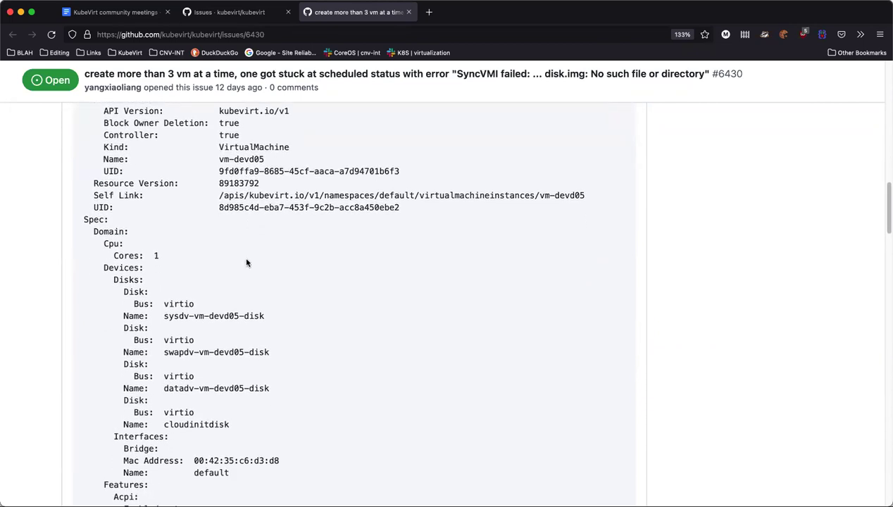
scroll(247, 262, "down", 2)
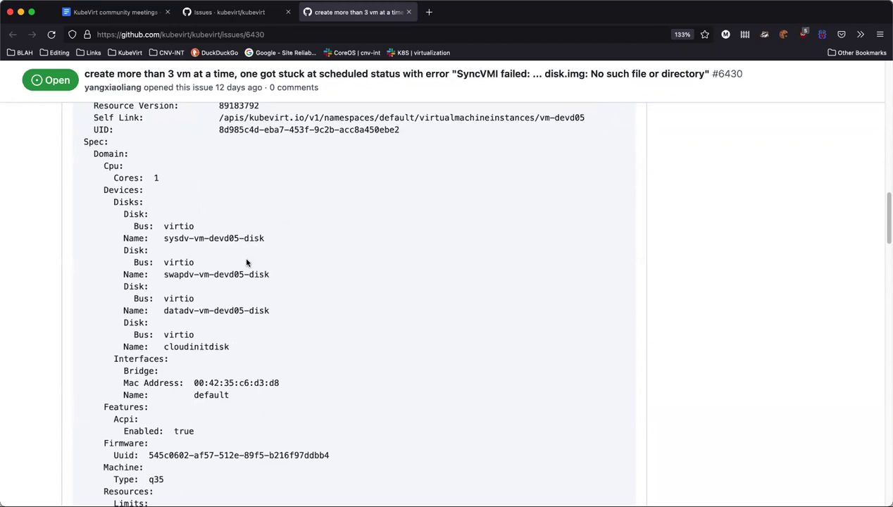
scroll(247, 263, "down", 8)
scroll(192, 415, "down", 6)
scroll(192, 416, "down", 11)
scroll(195, 424, "down", 12)
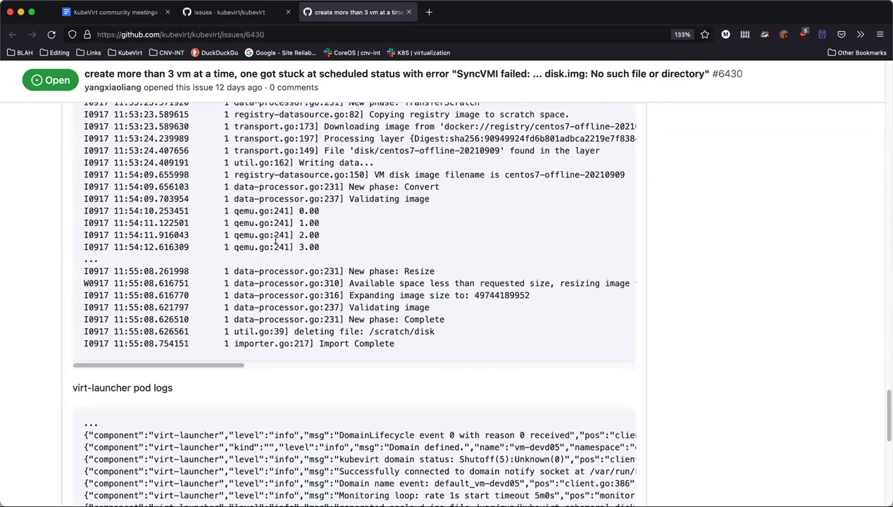
scroll(372, 172, "up", 4)
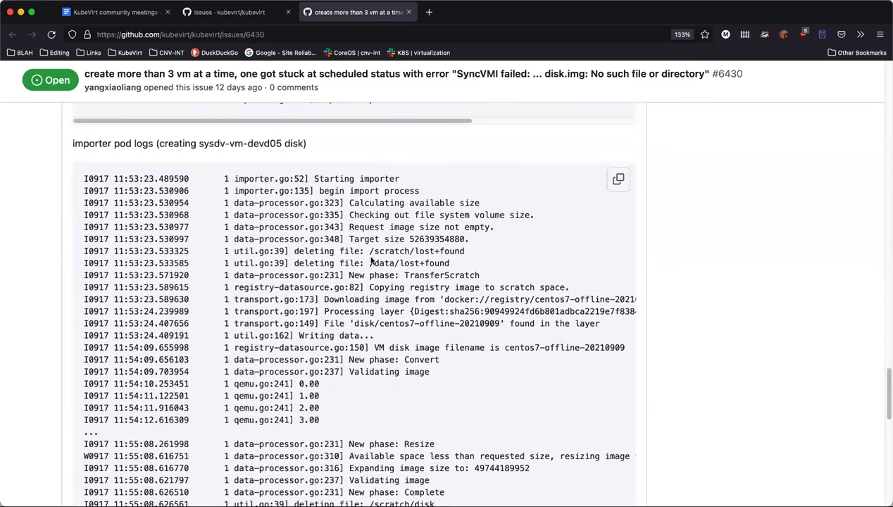
scroll(363, 282, "down", 1)
scroll(344, 300, "down", 6)
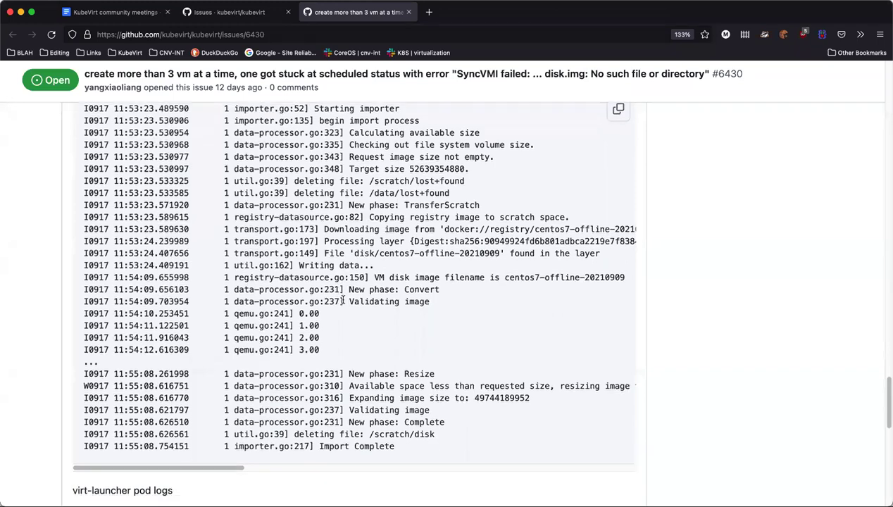
scroll(206, 367, "down", 7)
scroll(201, 364, "up", 2)
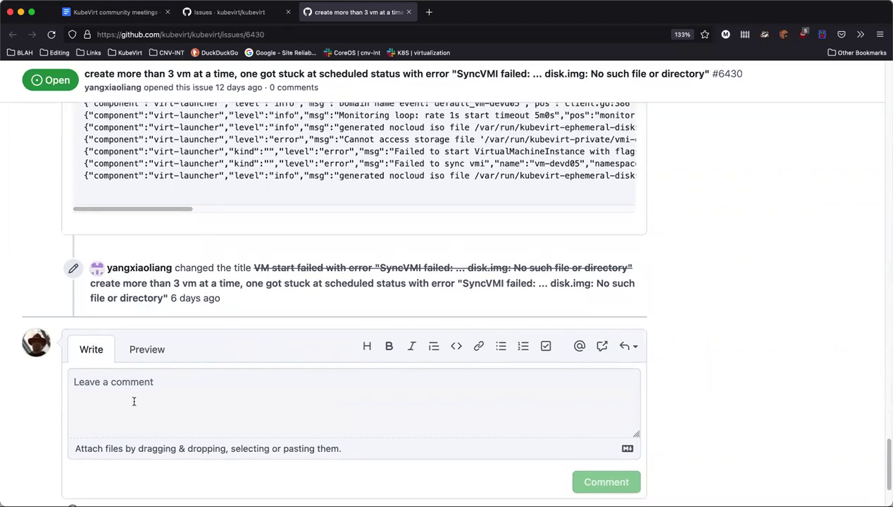
Comment on issue #6430 mentioning the maintainer: 'Can you please take a look?'
left_click(133, 400)
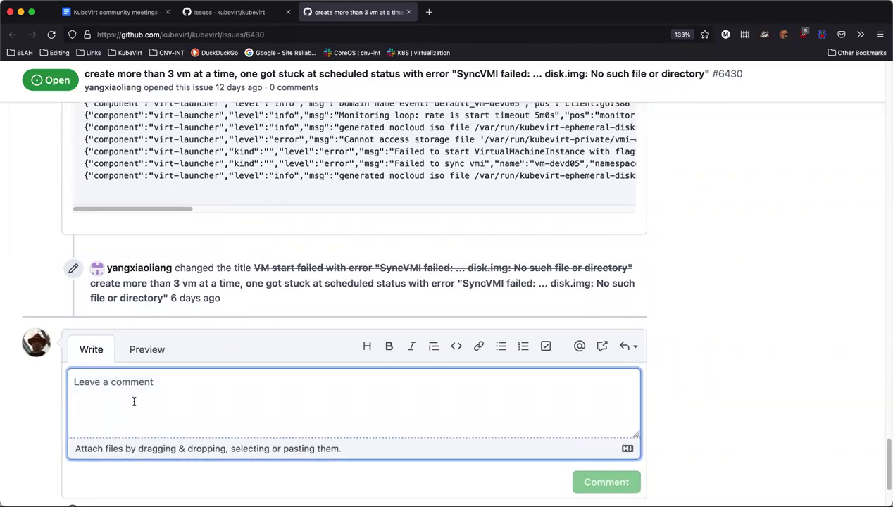
type("@davi")
key("Return")
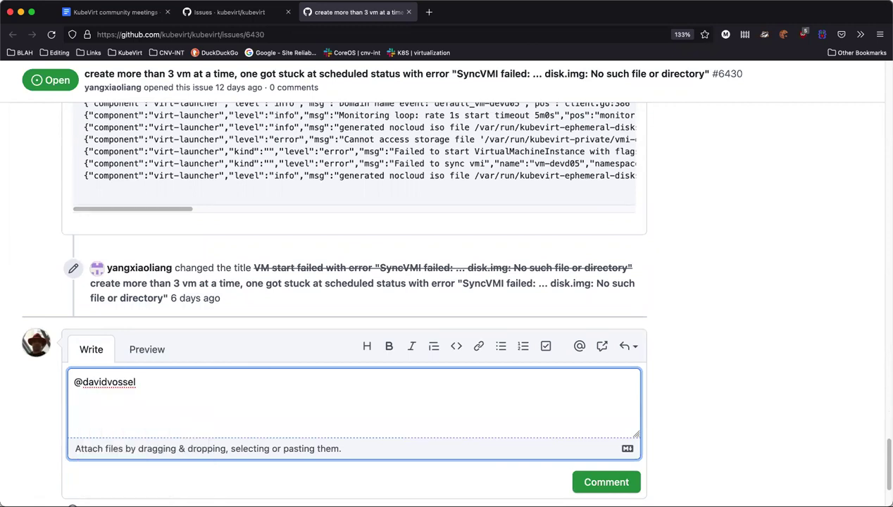
type("Can you please")
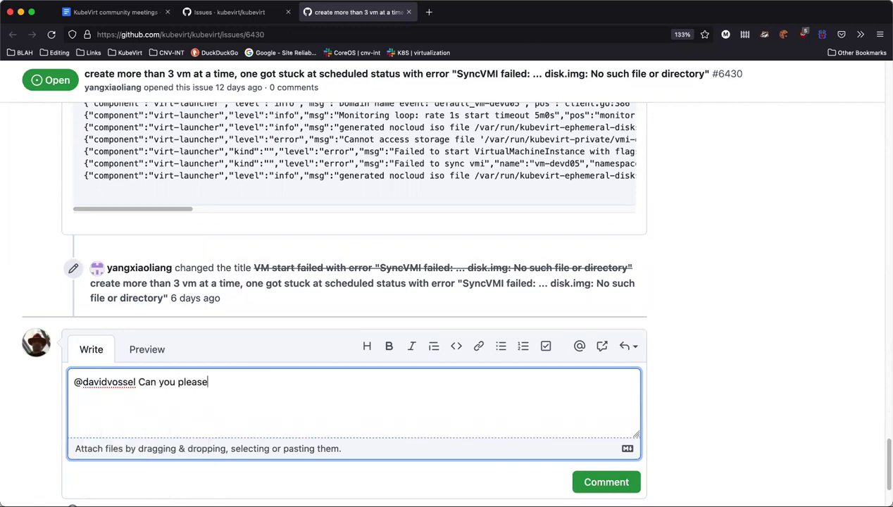
type(" take a look?")
left_click(597, 485)
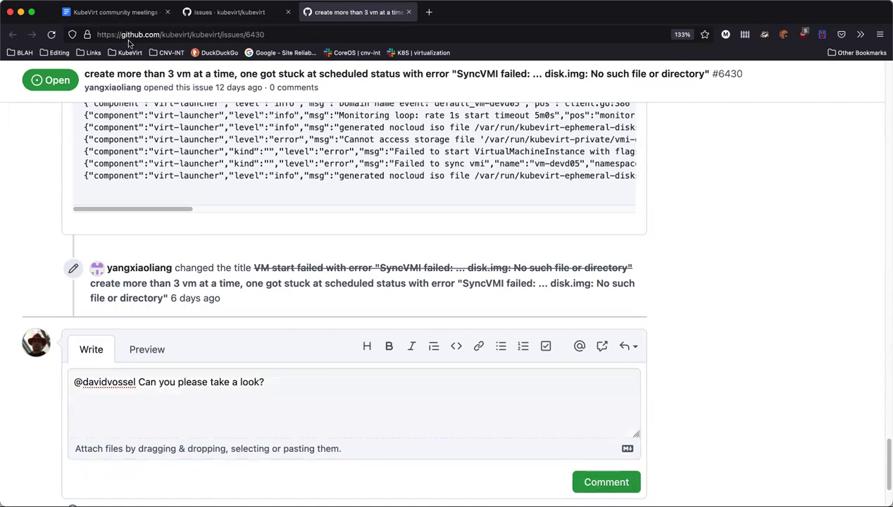
left_click(162, 35)
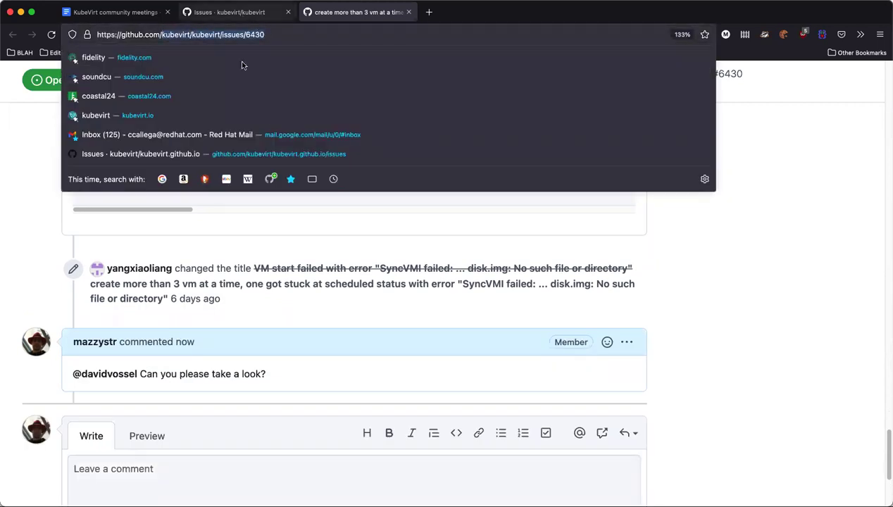
Record 'kubevirt/kubevirt/issues/6430] needs-more-information' in Bug scrub, then return to GitHub's issues list
left_click(233, 12)
left_click(113, 12)
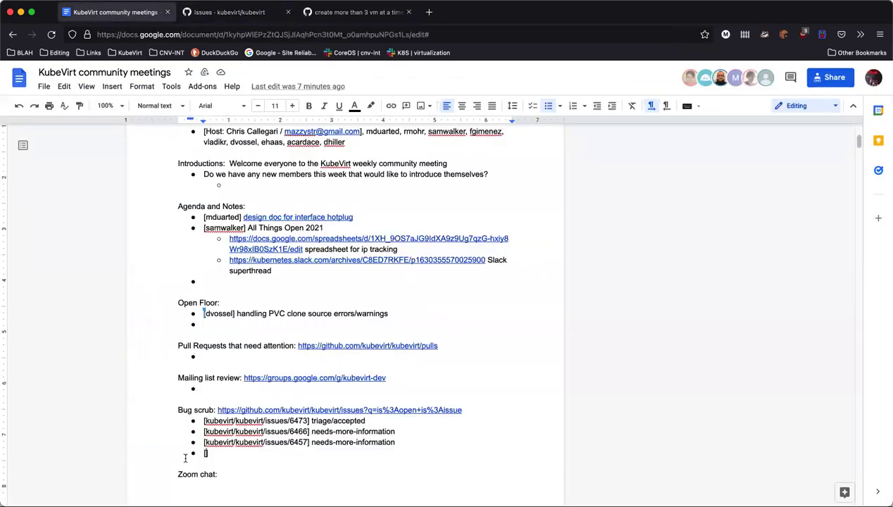
type("kubevirt/kubevirt/issues/6430")
type("] needs")
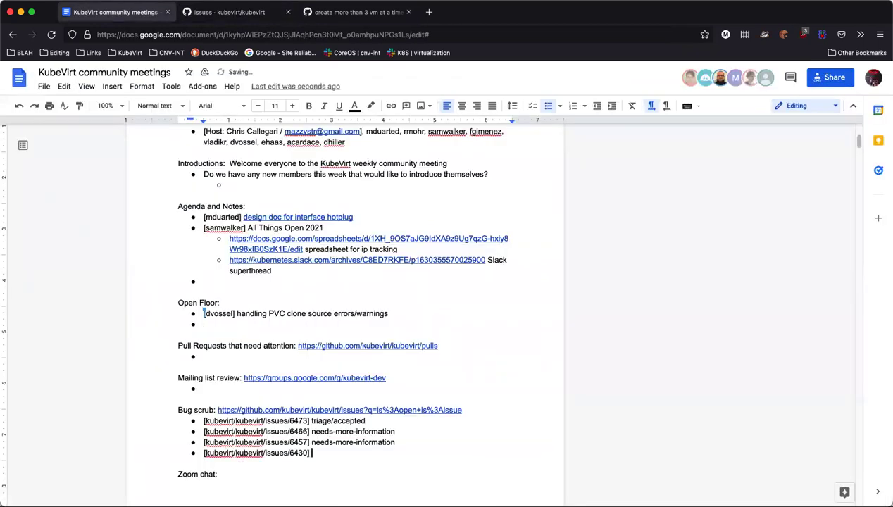
type("-more-information")
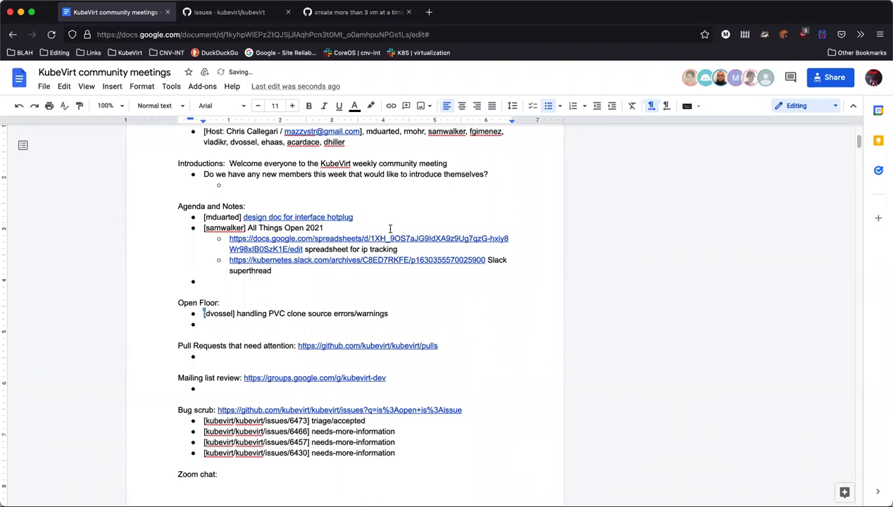
left_click(236, 13)
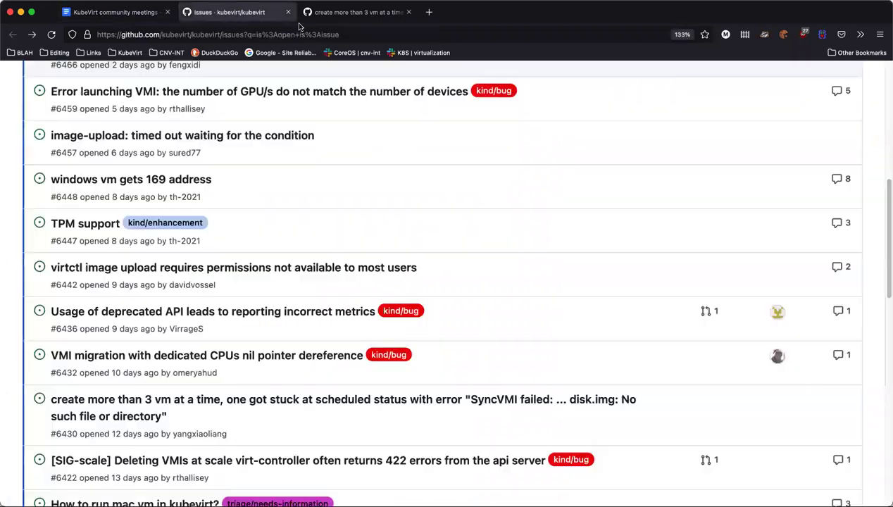
Close the issue #6430 tab and scroll the open-issues list down to #6412
left_click(358, 19)
key("super+w")
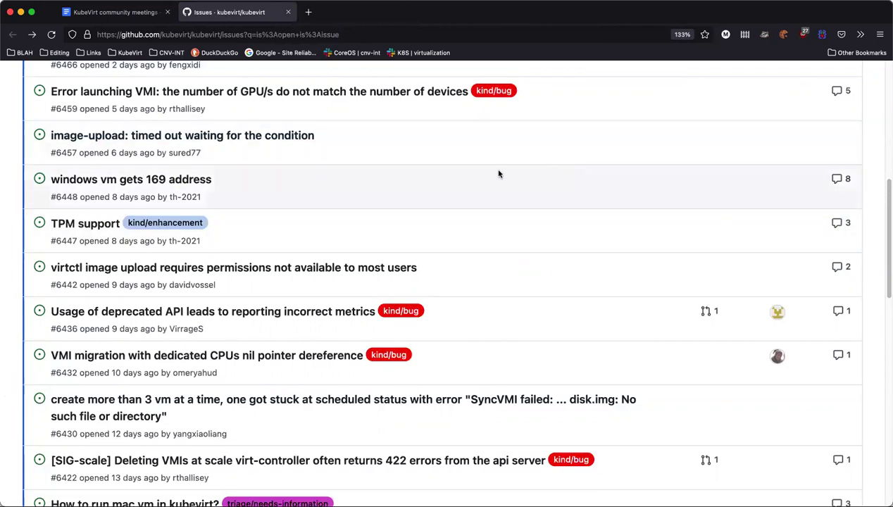
scroll(247, 423, "down", 2)
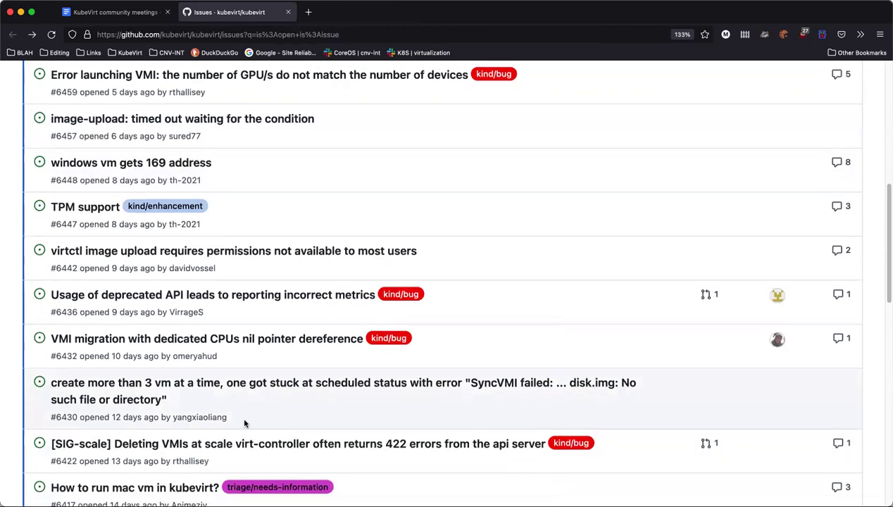
scroll(246, 423, "down", 2)
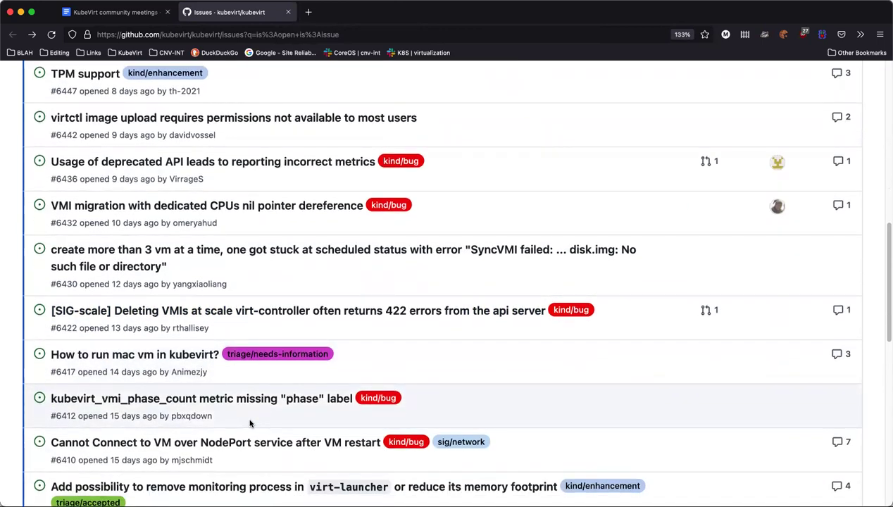
mouse_move(290, 406)
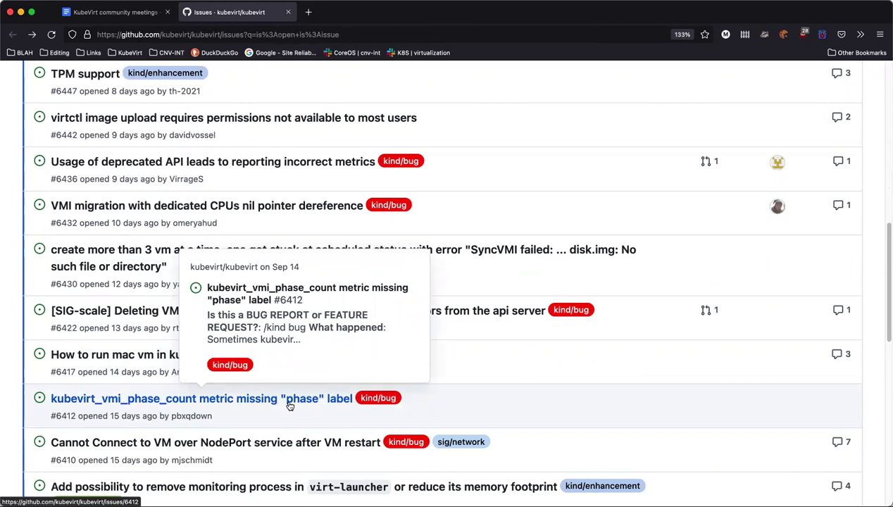
Open issue #6412 about the missing phase label and read down through its description
left_click(290, 406, "super")
scroll(339, 191, "down", 5)
scroll(388, 230, "down", 2)
scroll(563, 283, "down", 1)
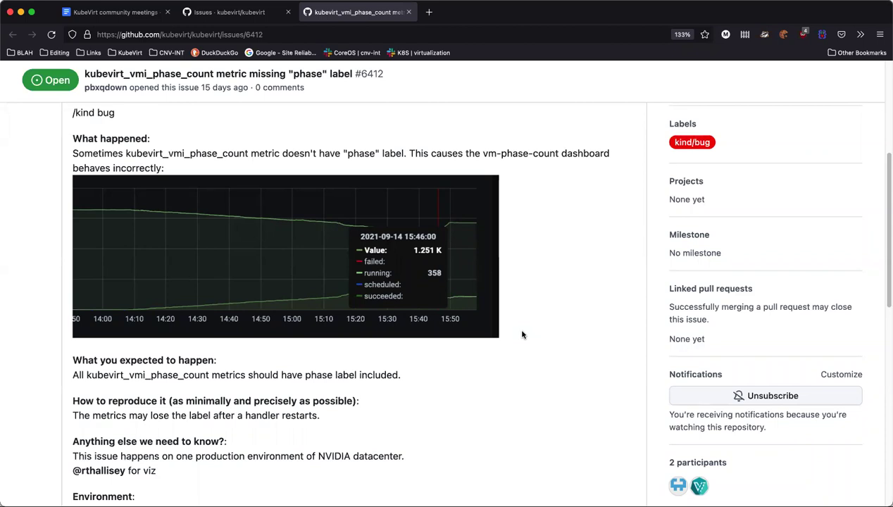
scroll(534, 349, "down", 1)
scroll(535, 349, "down", 1)
scroll(535, 348, "down", 1)
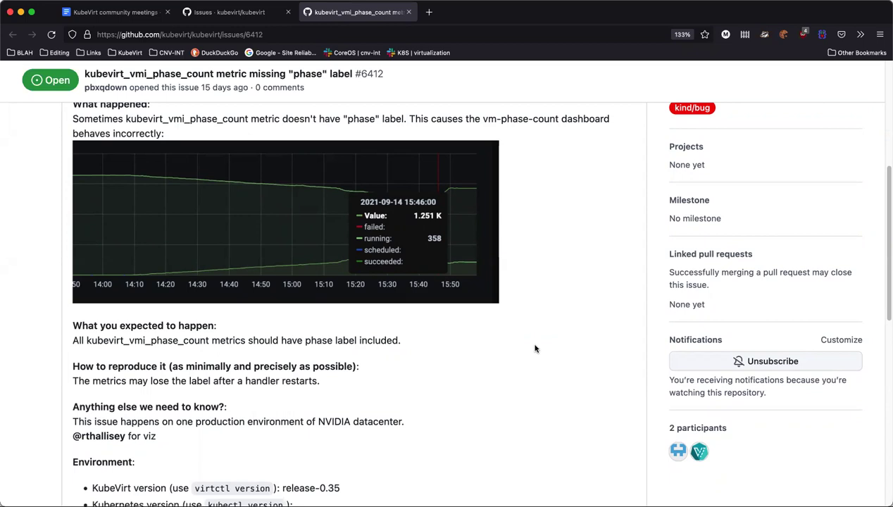
scroll(535, 349, "down", 1)
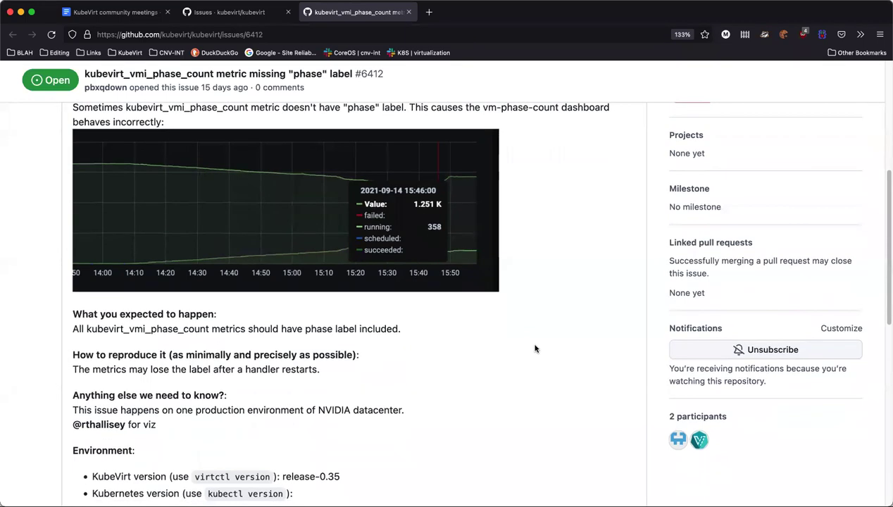
scroll(535, 348, "down", 1)
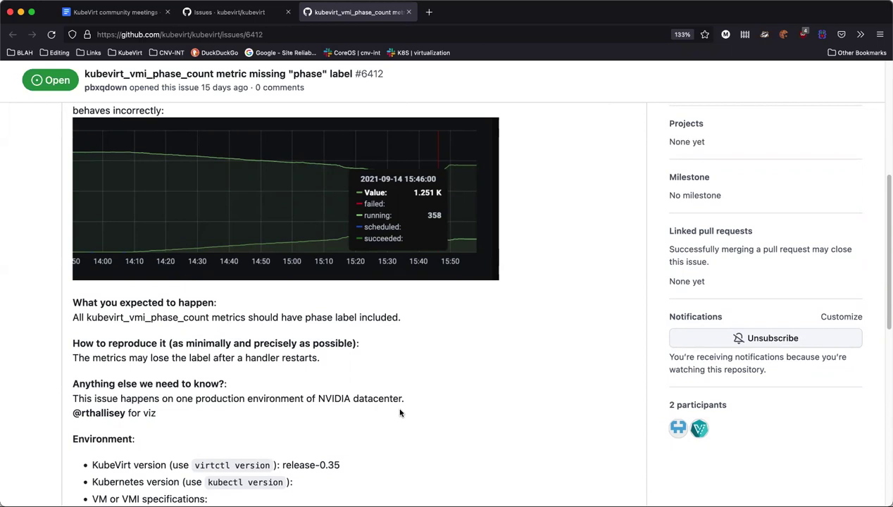
scroll(473, 418, "down", 1)
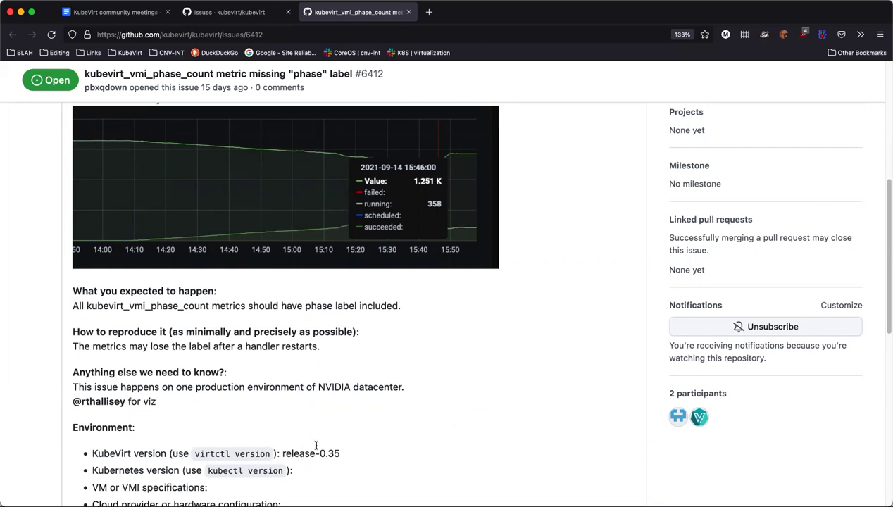
Highlight the release-0.35 version in the Environment section and scroll down to the comment box
left_click_drag(298, 455, 394, 458)
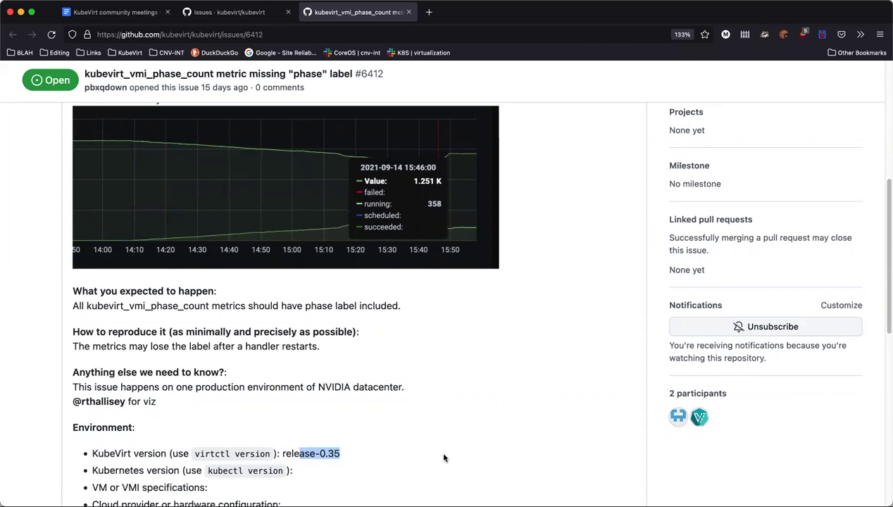
scroll(444, 459, "down", 2)
left_click(418, 440)
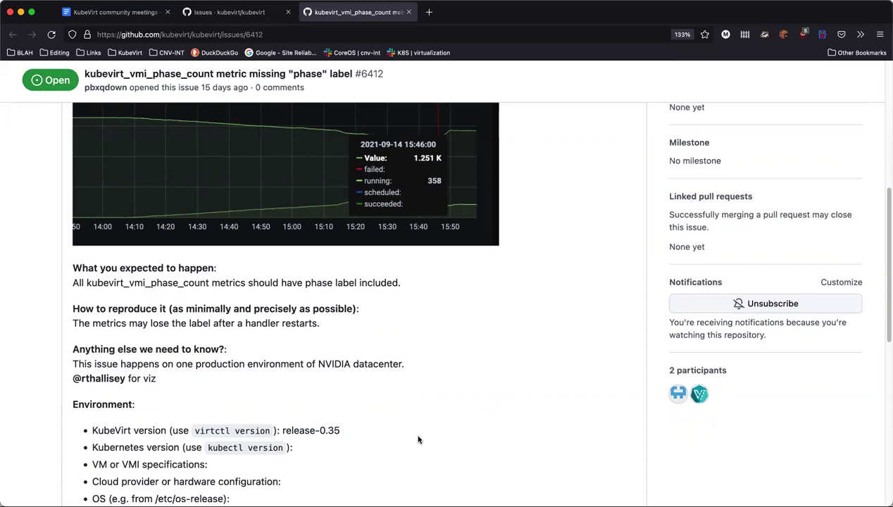
scroll(429, 432, "down", 2)
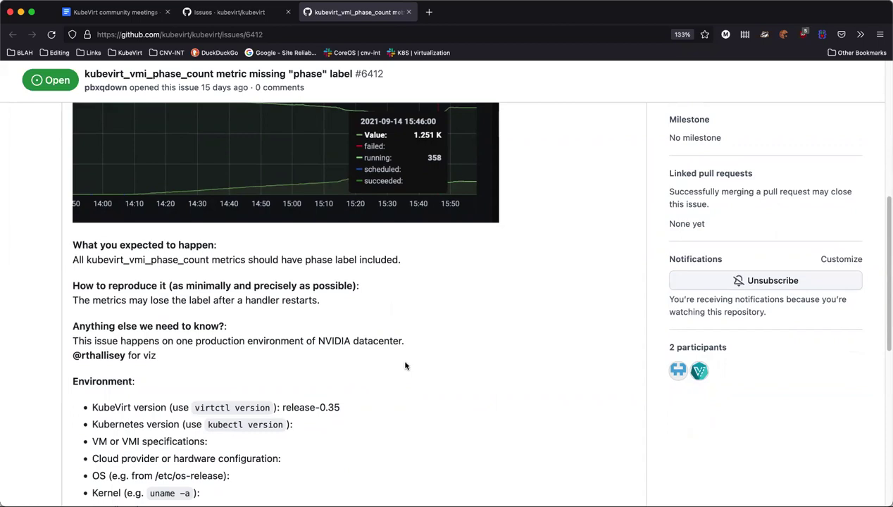
scroll(406, 365, "down", 8)
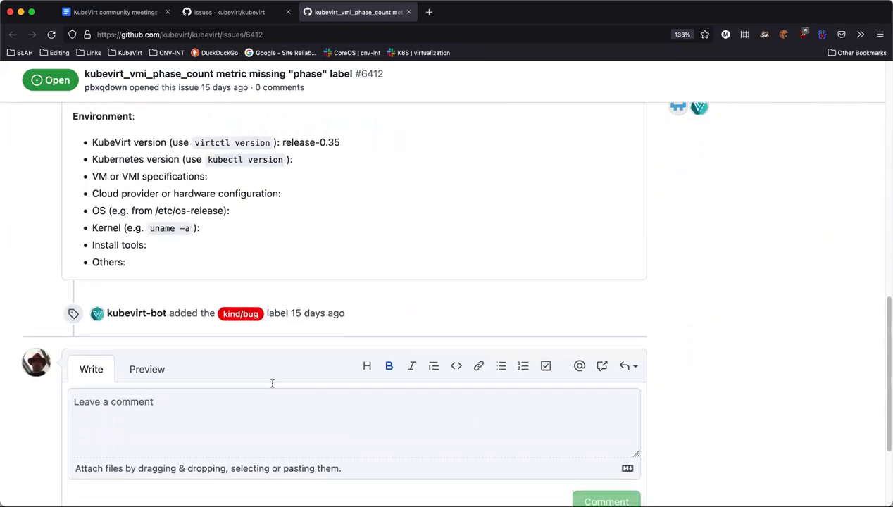
Start a comment on issue #6412 that mentions the maintainer
left_click(151, 407)
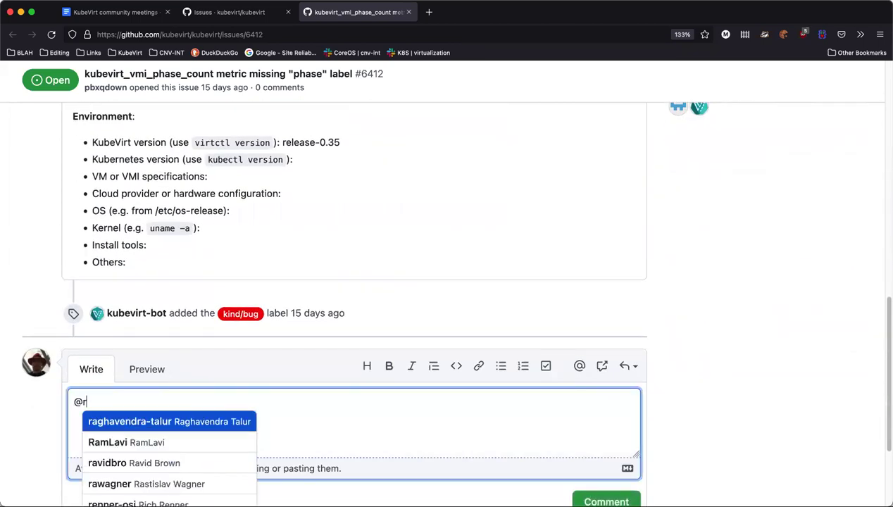
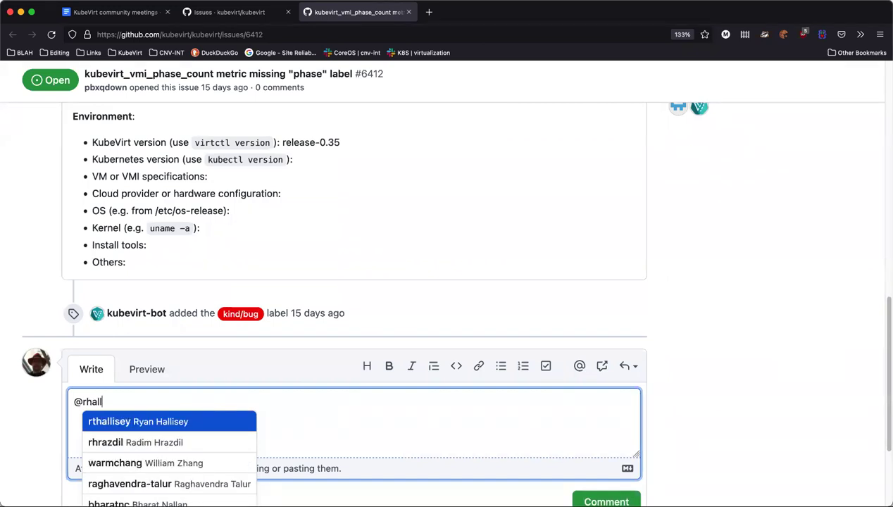
key("Return")
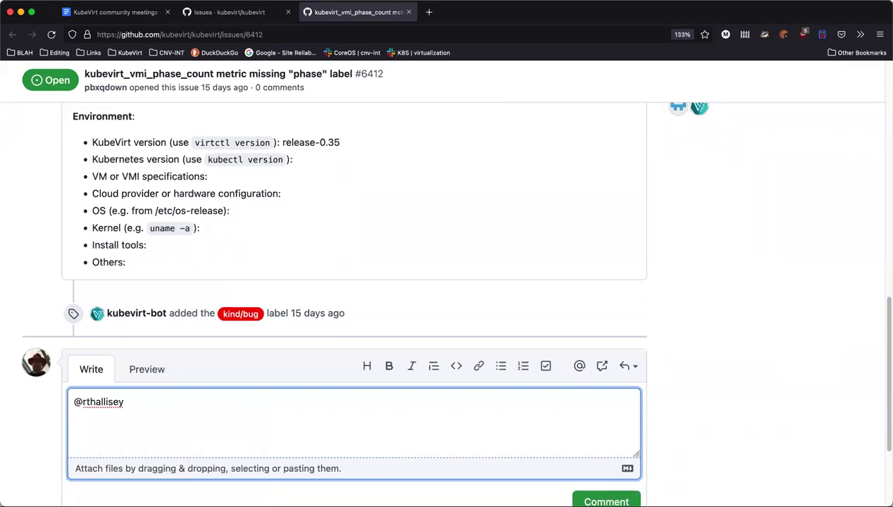
Add the release-0.35 version, wrapped in backticks, to the comment
scroll(179, 369, "up", 3)
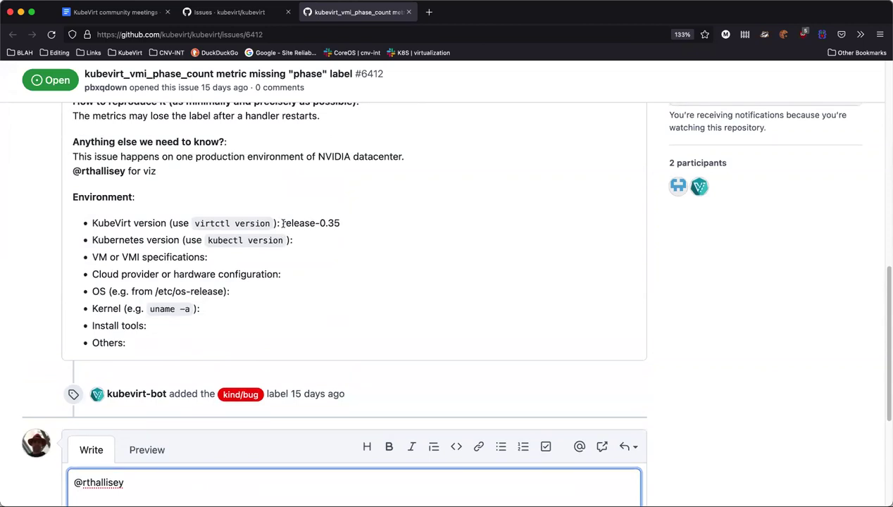
left_click_drag(283, 223, 360, 224)
key("super+c")
scroll(193, 420, "down", 3)
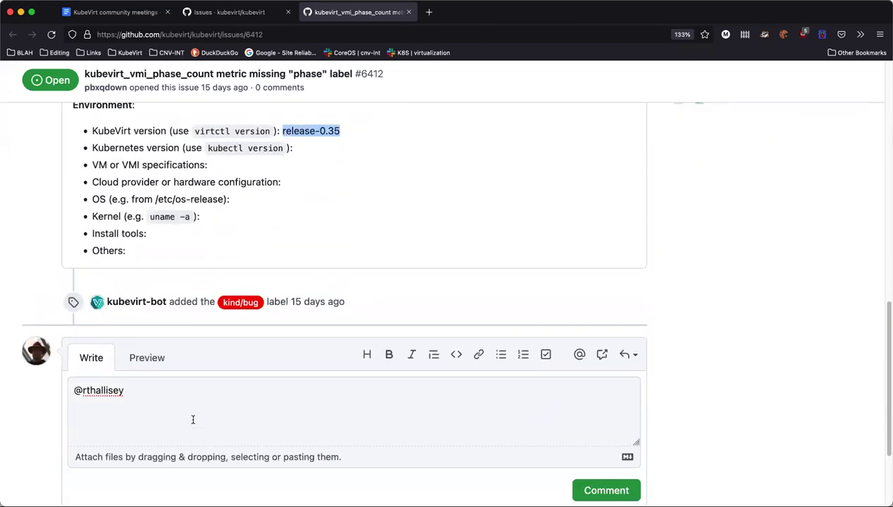
left_click(193, 420)
type("`")
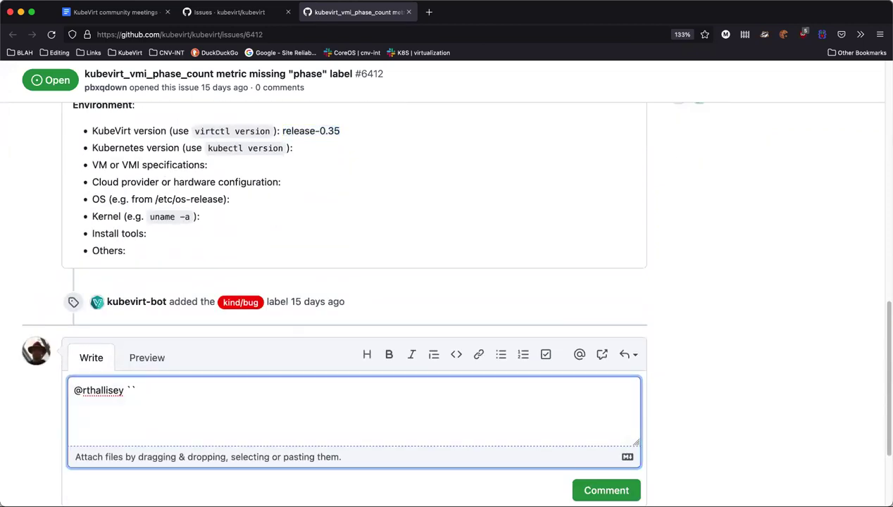
key("super+v")
key("Left")
key("Left")
key("Left")
key("Left")
key("Left")
key("Left")
key("BackSpace")
key("super+Right")
Continue the comment with 'is fairly old. Can they update?'
type("is")
type(" a")
key("BackSpace")
type("fiarly")
key("BackSpace")
key("BackSpace")
key("BackSpace")
key("BackSpace")
key("BackSpace")
type("airly old.  Can they update?")
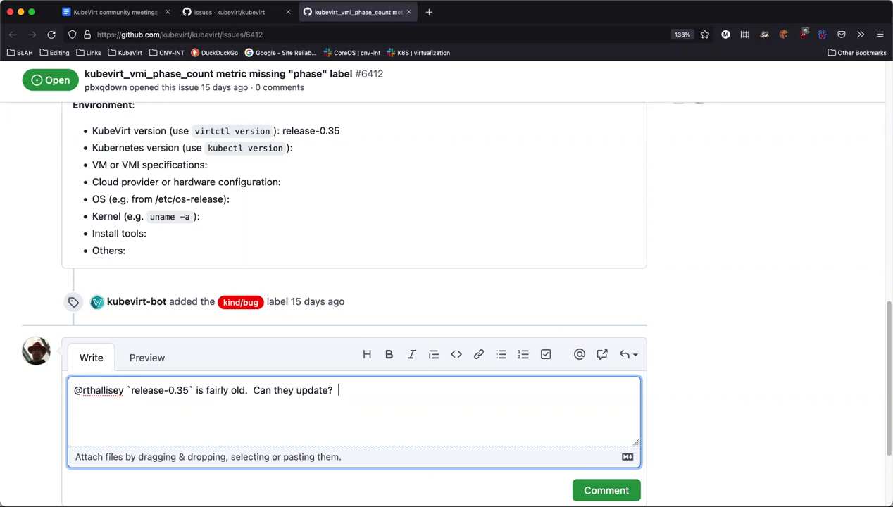
Append 'Or is this something that you can handle?', post the comment, and select the issue path in the address bar
key("BackSpace")
left_click_drag(126, 390, 342, 389)
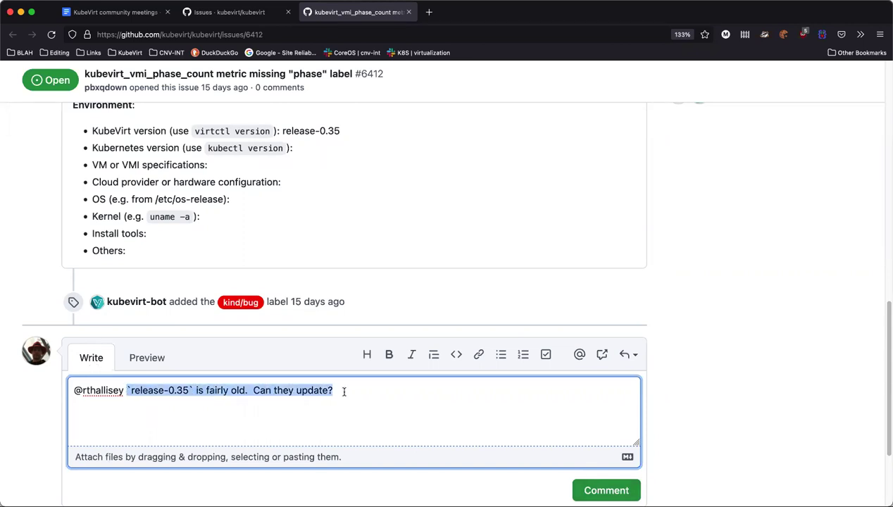
left_click(484, 426)
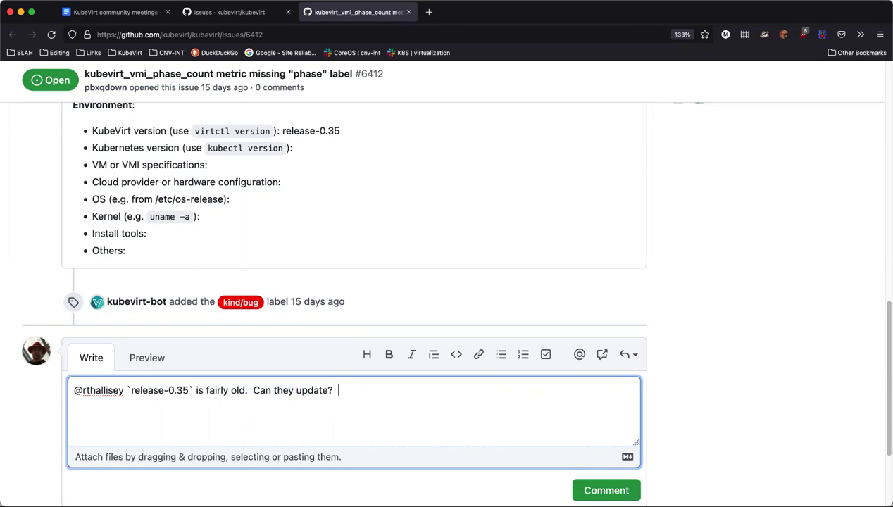
type("Or is this something that")
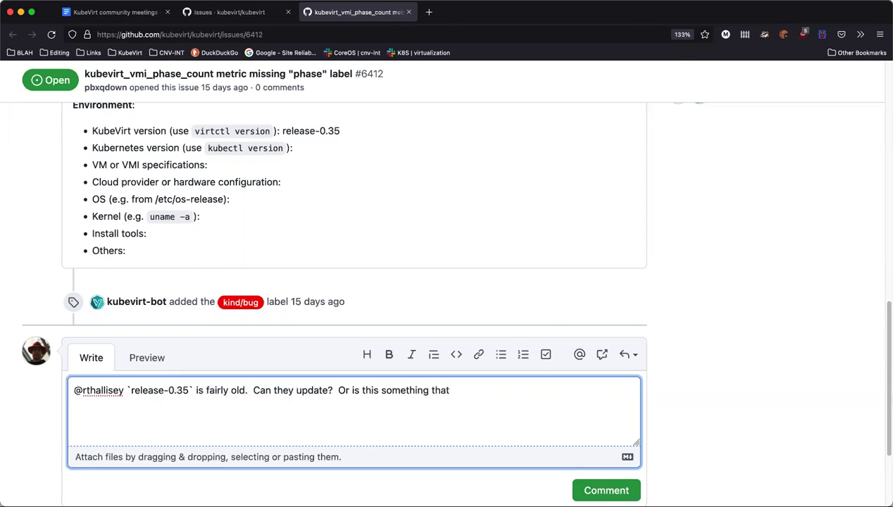
type(" you can handle?")
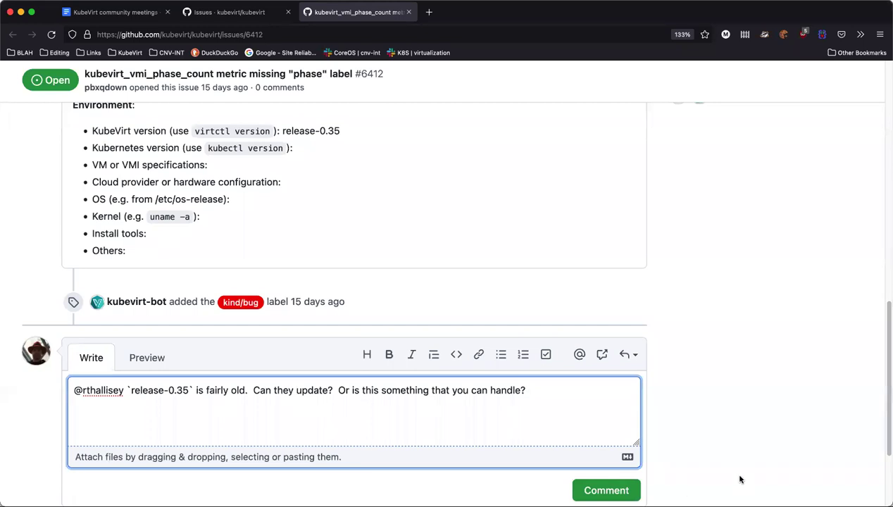
left_click(612, 491)
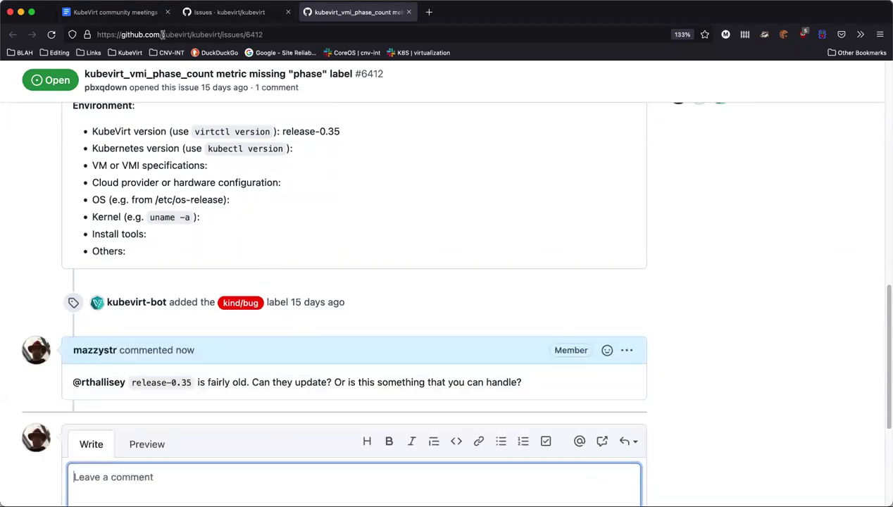
left_click_drag(160, 34, 331, 57)
key("super+c")
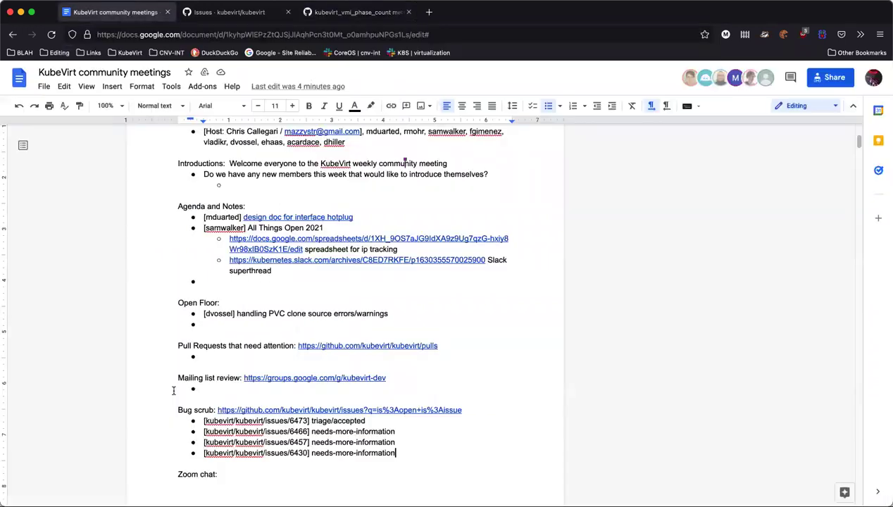
Add a fifth Bug scrub bullet: [kubevirt/kubevirt/issues/6412] needs-more-information
left_click(113, 12)
left_click(414, 452)
key("Return")
type("[]")
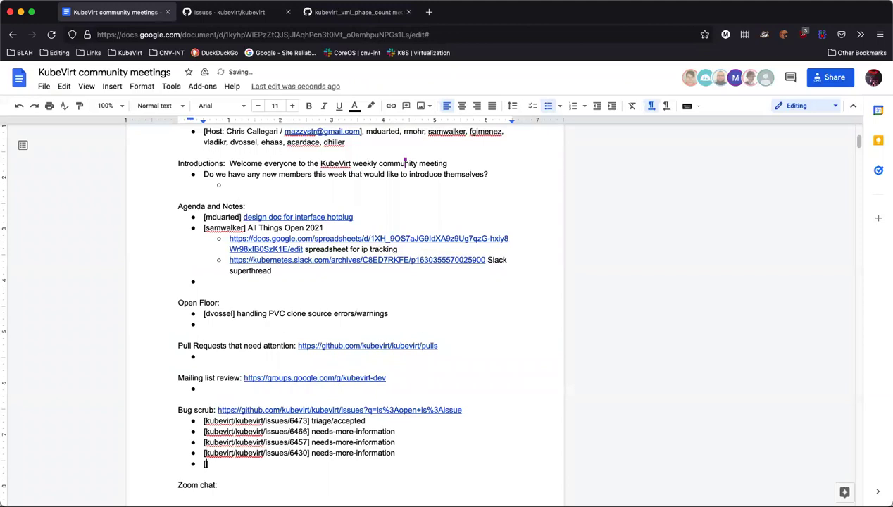
key("super+v")
key("Right")
type("needs-more-")
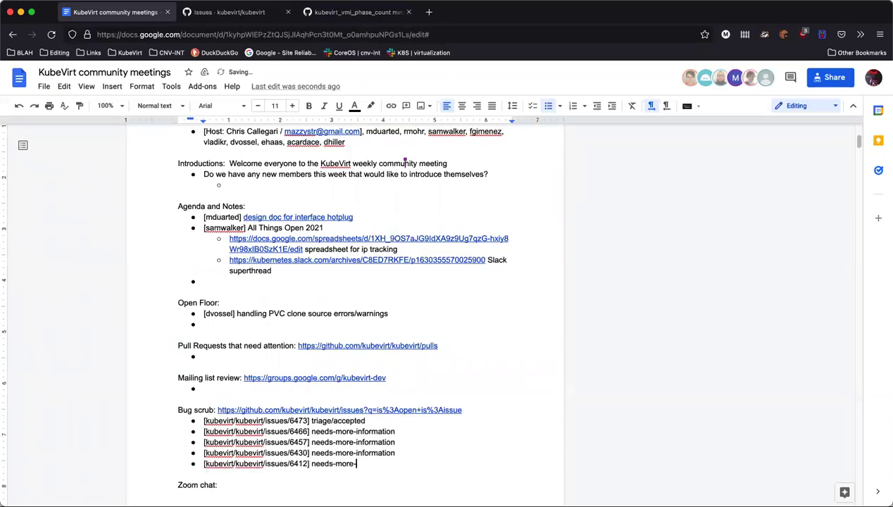
type("information")
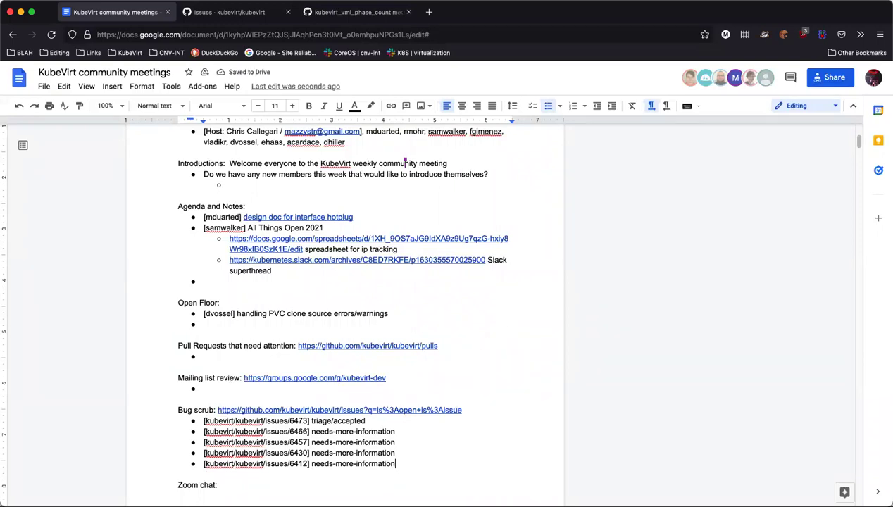
left_click(404, 16)
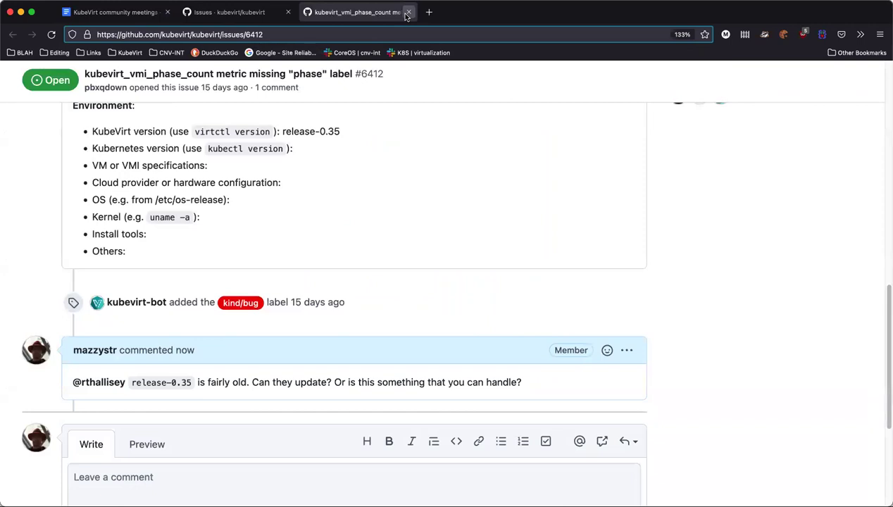
Close the issue #6412 tab to return to the kubevirt open issues list
left_click(407, 13)
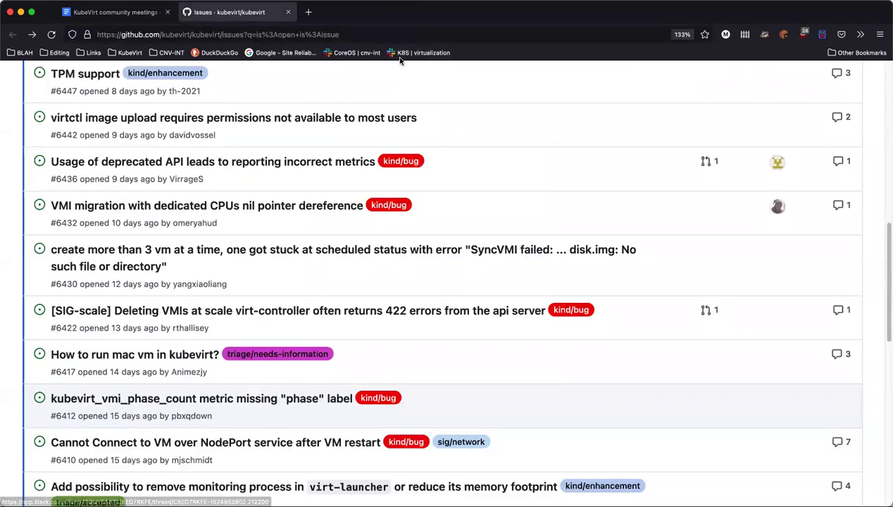